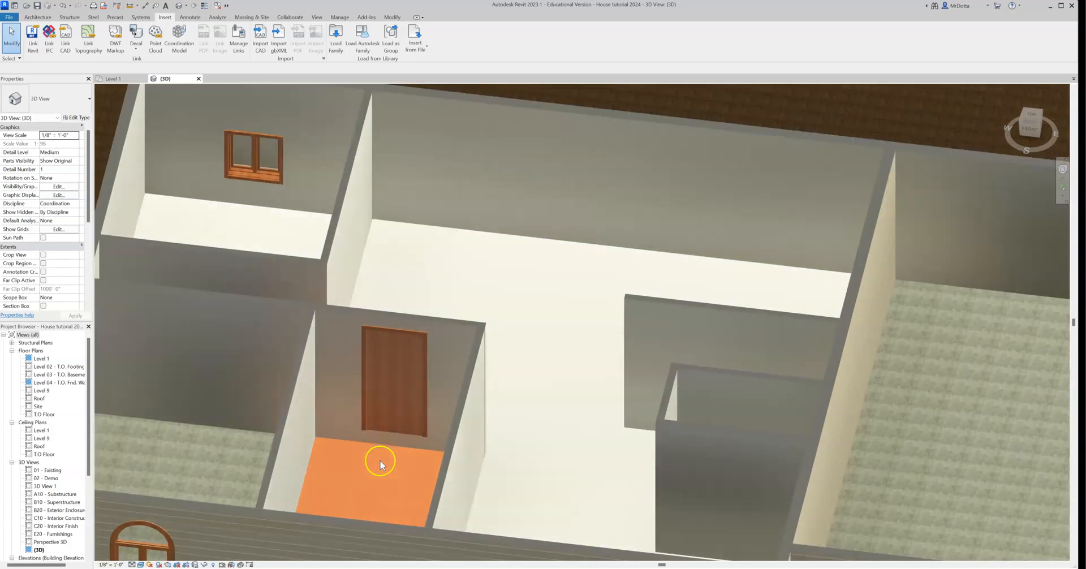
Step: Set the level of the single-flush door in the small tiled room to T.O Floor
{"action": "left_click", "coordinate": [369, 427]}
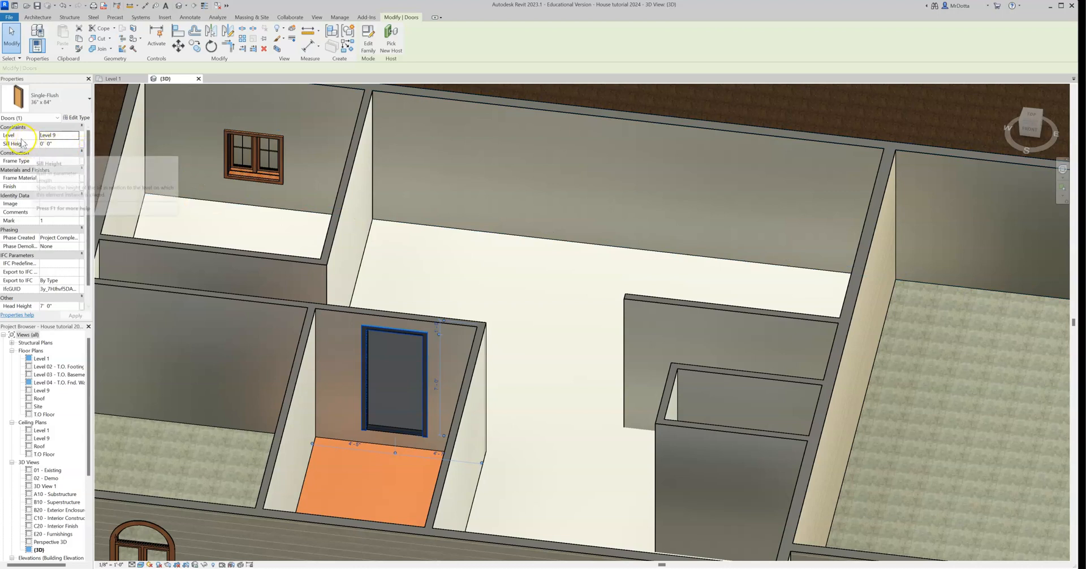
{"action": "left_click", "coordinate": [50, 136]}
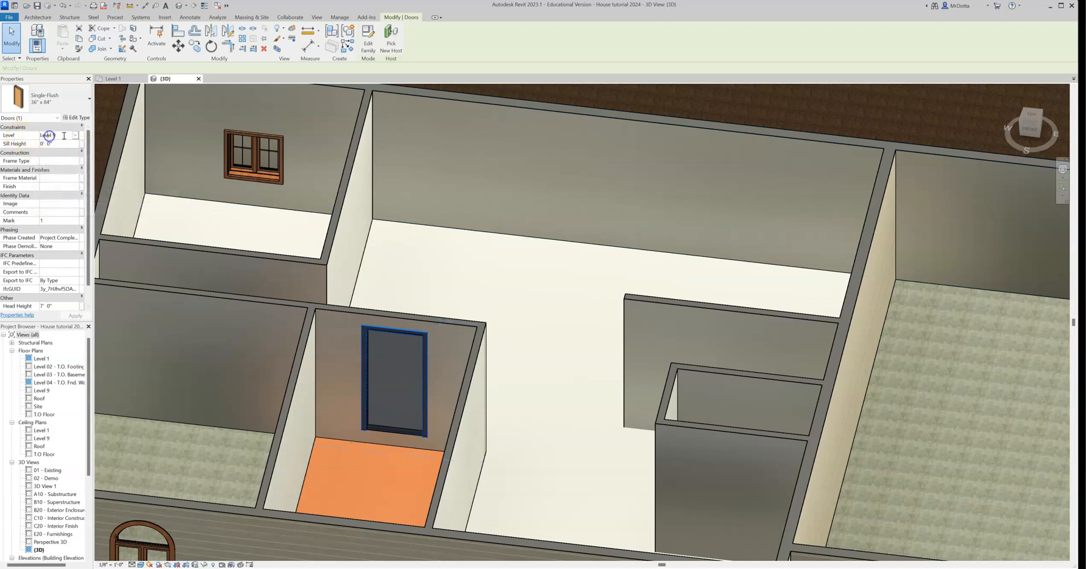
{"action": "left_click", "coordinate": [75, 135]}
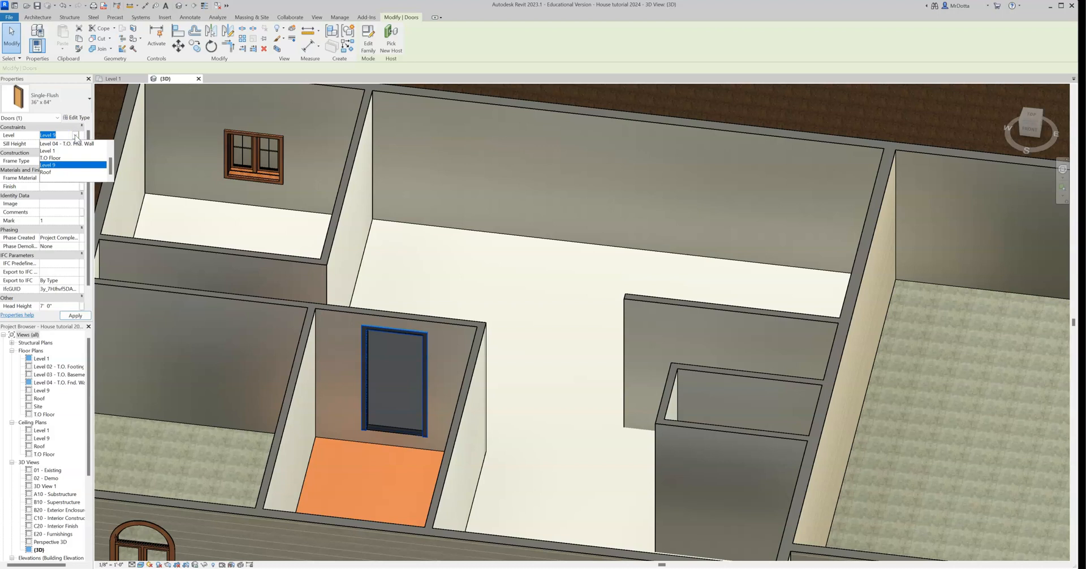
{"action": "left_click", "coordinate": [49, 158]}
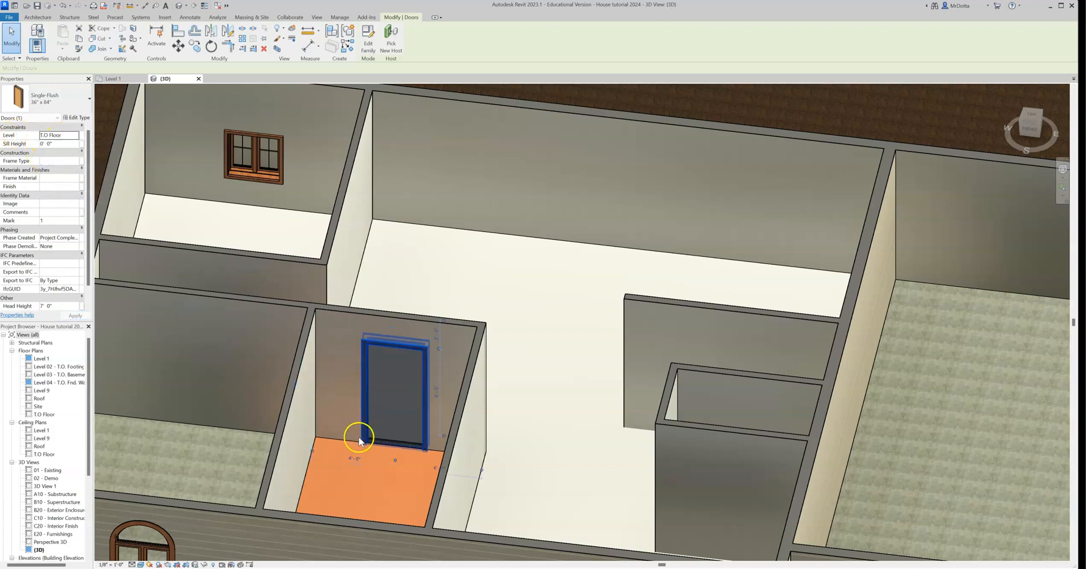
{"action": "left_click", "coordinate": [440, 268]}
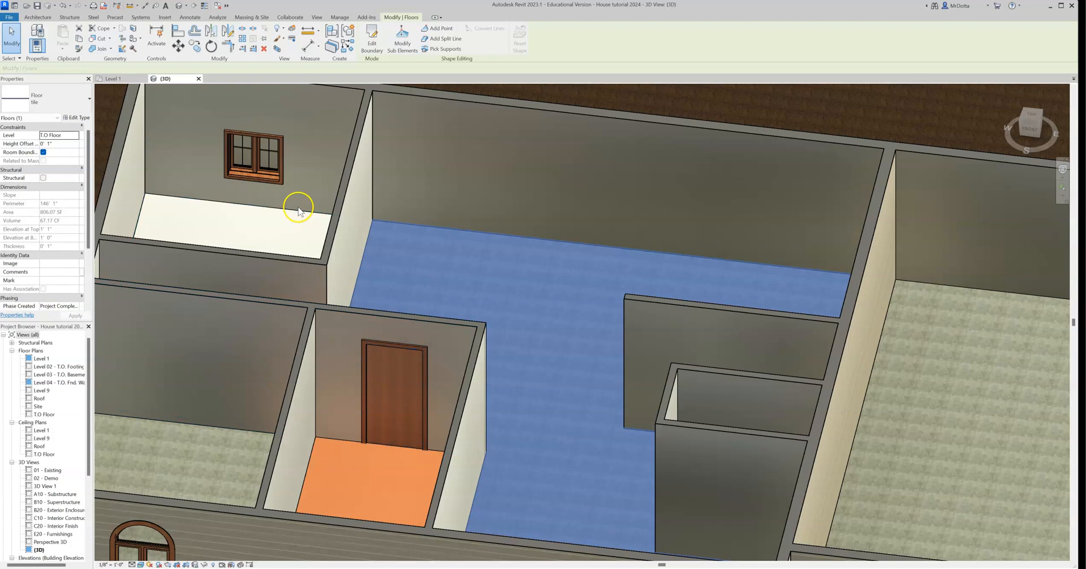
Step: Examine the double casement window's level, sill height and position from inside and outside, and look over the house interior
{"action": "left_click", "coordinate": [279, 177]}
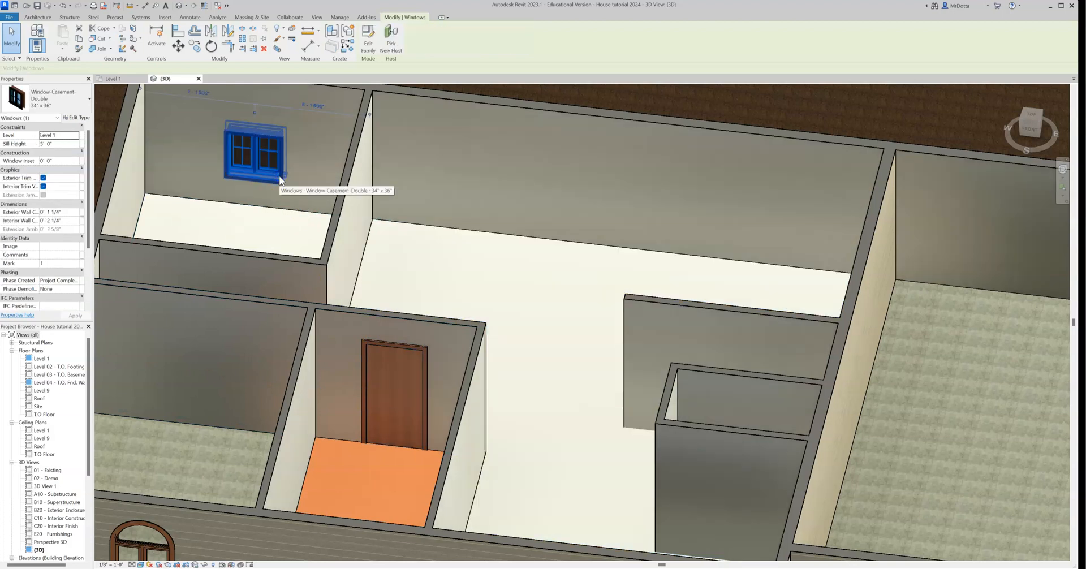
{"action": "middle_click_drag", "start_coordinate": [296, 185], "coordinate": [373, 242]}
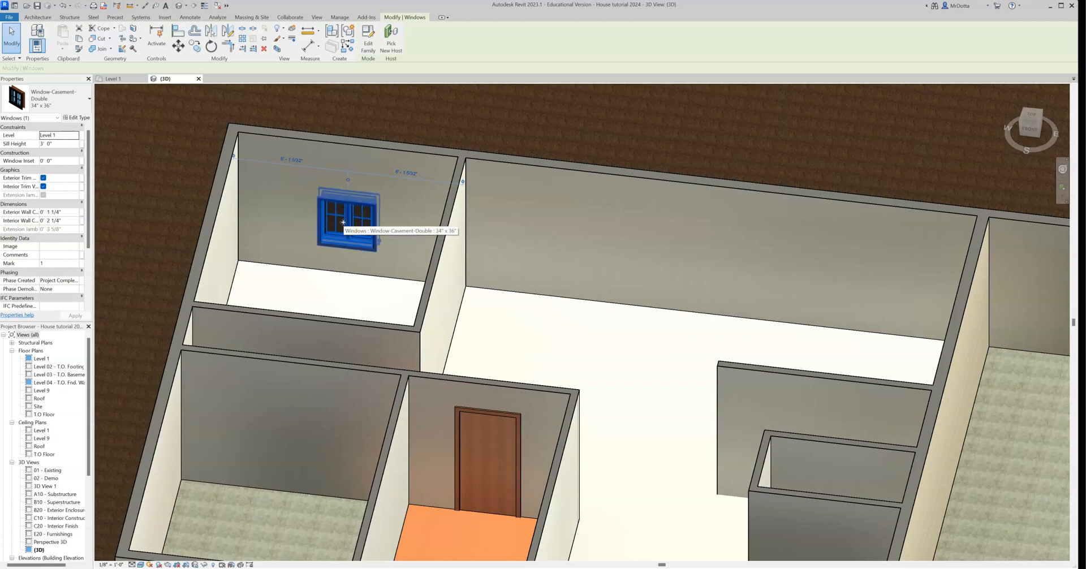
{"action": "middle_click_drag", "start_coordinate": [342, 222], "coordinate": [395, 223], "text": "shift"}
{"action": "scroll", "coordinate": [516, 232], "scroll_direction": "down", "scroll_amount": 3}
{"action": "middle_click_drag", "start_coordinate": [514, 228], "coordinate": [367, 199], "text": "shift"}
{"action": "middle_click_drag", "start_coordinate": [361, 323], "coordinate": [447, 263], "text": "shift"}
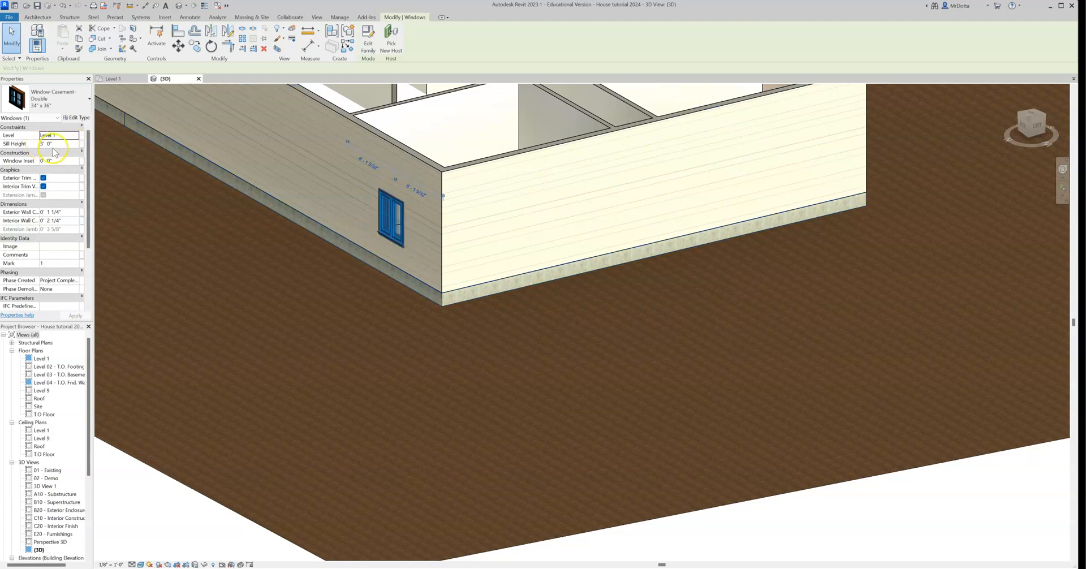
{"action": "left_click", "coordinate": [253, 280]}
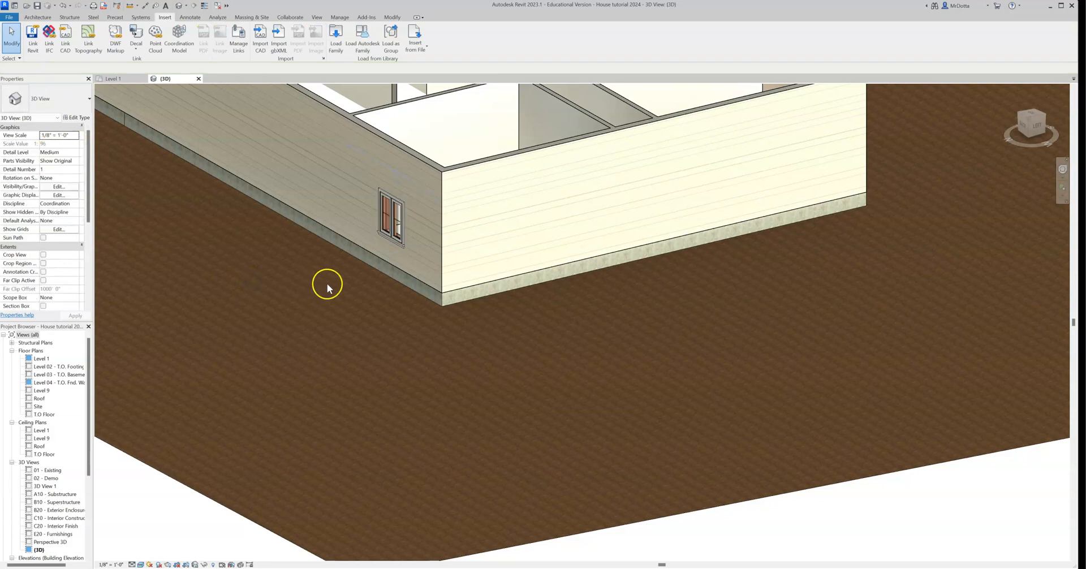
{"action": "scroll", "coordinate": [327, 285], "scroll_direction": "down", "scroll_amount": 2}
{"action": "left_click", "coordinate": [378, 242]}
{"action": "middle_click_drag", "start_coordinate": [371, 273], "coordinate": [449, 325], "text": "shift"}
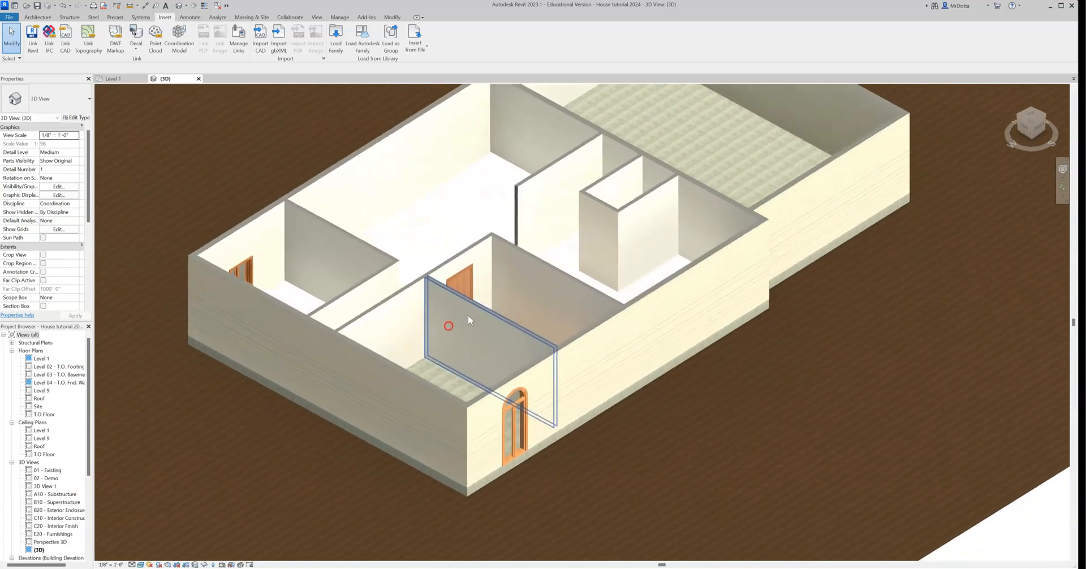
{"action": "scroll", "coordinate": [480, 246], "scroll_direction": "up", "scroll_amount": 1}
{"action": "middle_click_drag", "start_coordinate": [476, 245], "coordinate": [461, 331]}
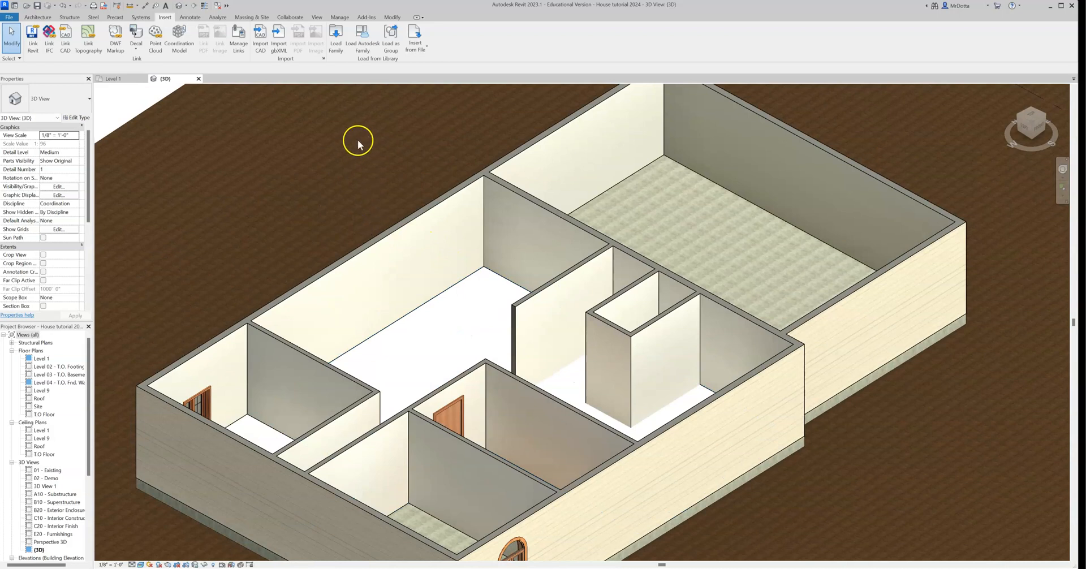
Step: Open the Autodesk family library and browse to the Base Cabinets category under Casework
{"action": "left_click", "coordinate": [363, 39]}
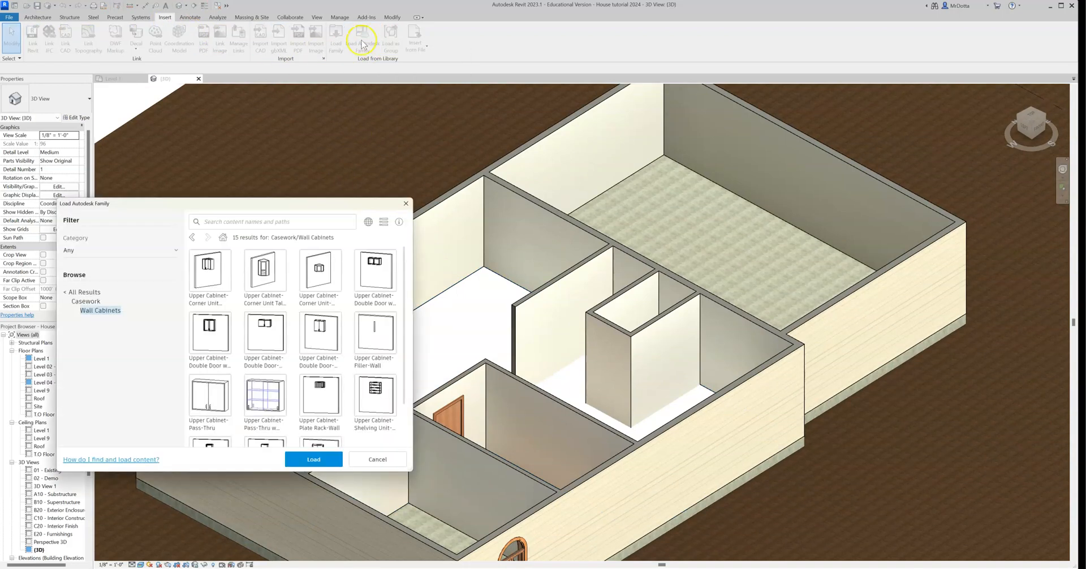
{"action": "left_click", "coordinate": [67, 293]}
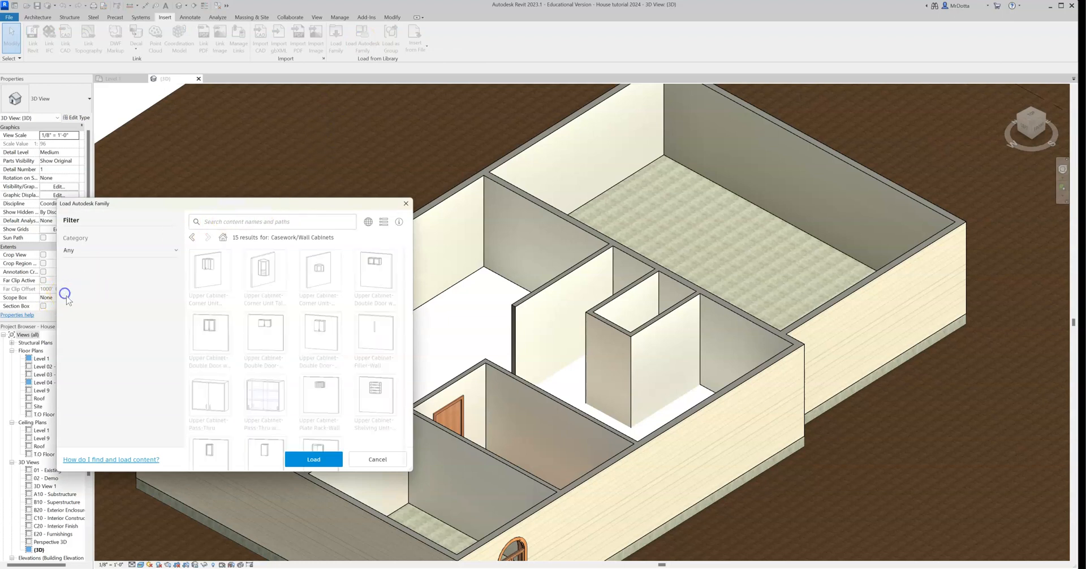
{"action": "left_click", "coordinate": [77, 320]}
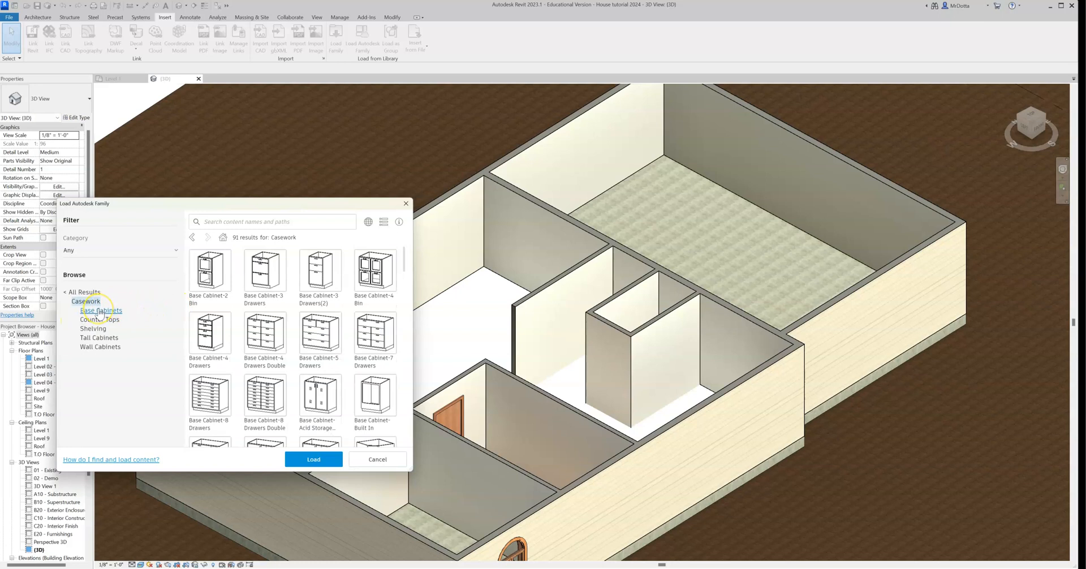
{"action": "left_click", "coordinate": [98, 338]}
{"action": "left_click", "coordinate": [96, 311]}
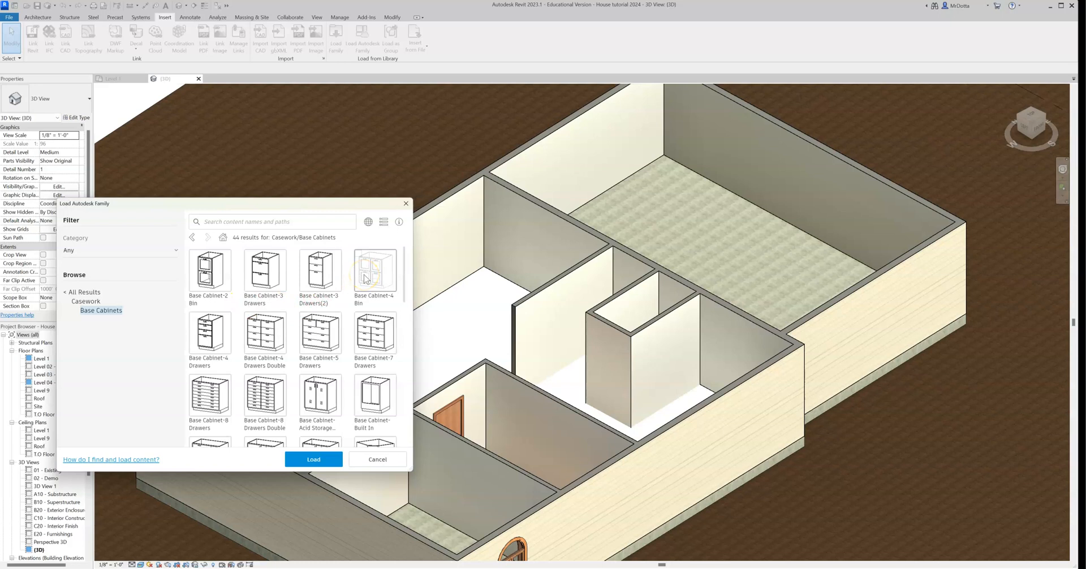
Step: Look through the base and vanity cabinet families to compare drawer, corner, double-door and sink units for the kitchen
{"action": "left_click", "coordinate": [326, 285]}
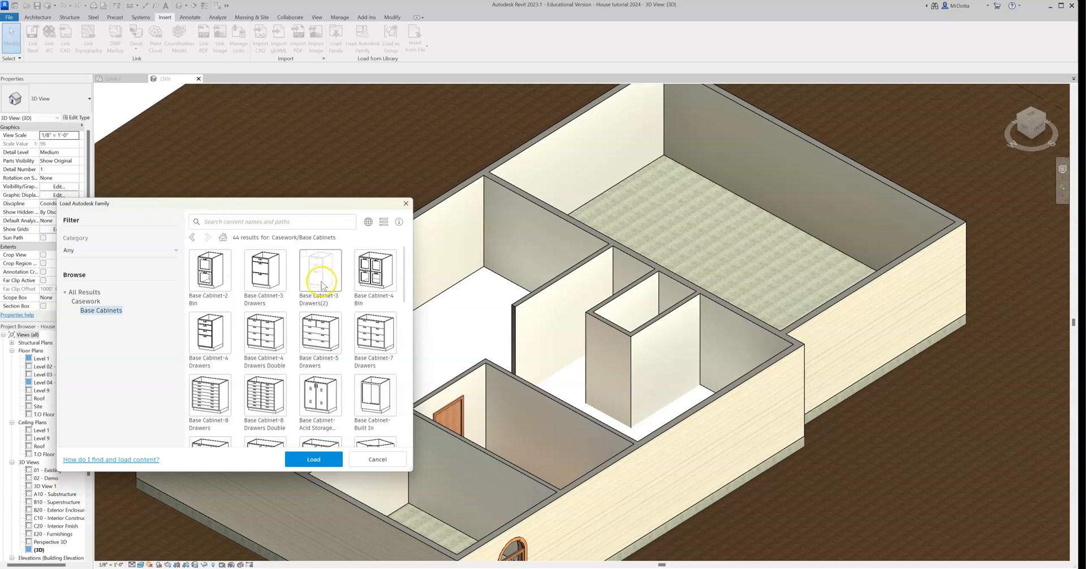
{"action": "scroll", "coordinate": [321, 285], "scroll_direction": "down", "scroll_amount": 1}
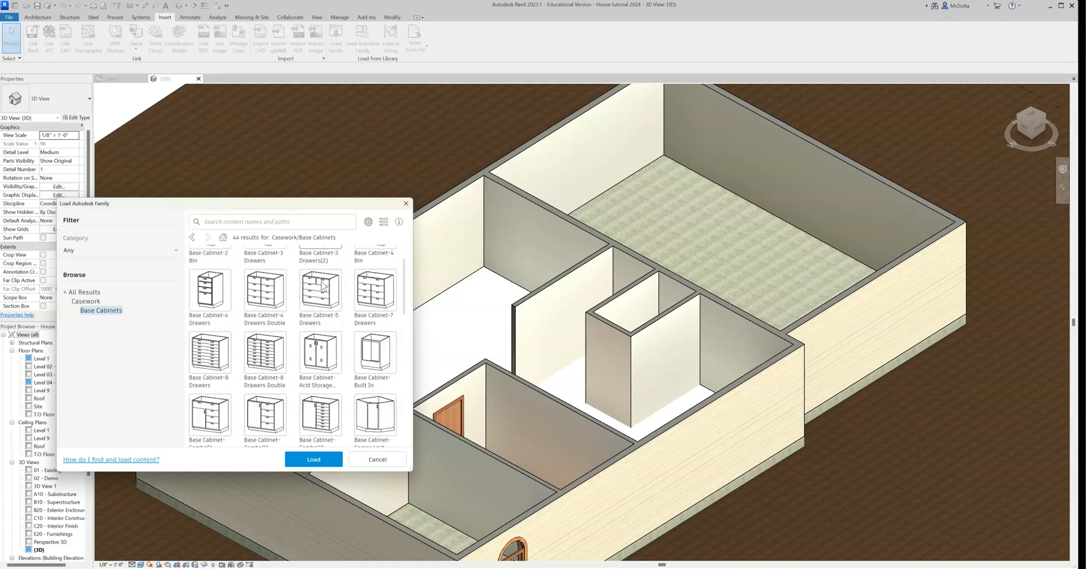
{"action": "scroll", "coordinate": [321, 300], "scroll_direction": "down", "scroll_amount": 1}
{"action": "left_click", "coordinate": [322, 322]}
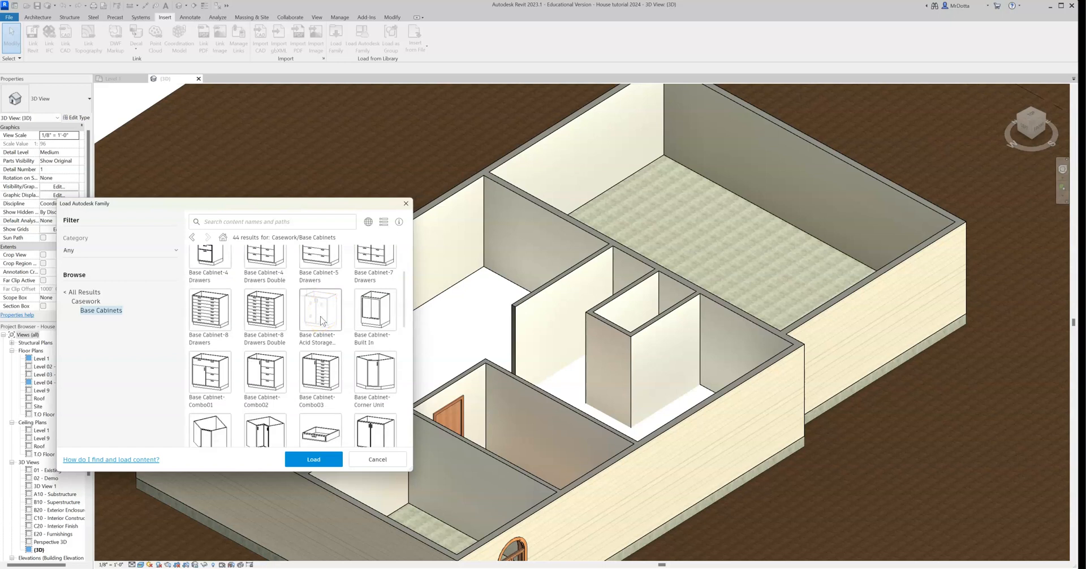
{"action": "left_click", "coordinate": [265, 371]}
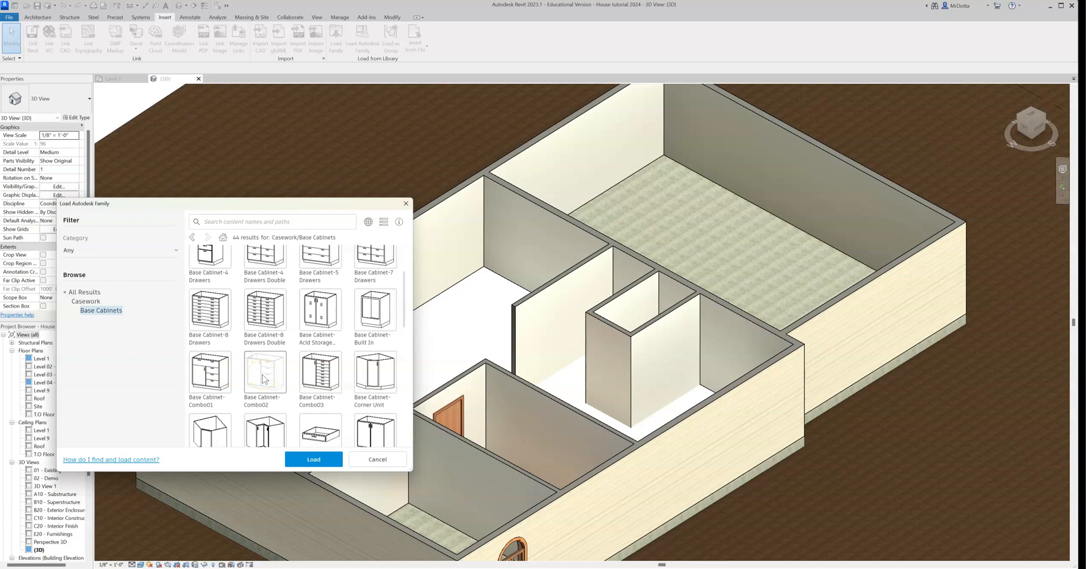
{"action": "scroll", "coordinate": [263, 379], "scroll_direction": "down", "scroll_amount": 1}
{"action": "left_click", "coordinate": [272, 378]}
{"action": "scroll", "coordinate": [272, 376], "scroll_direction": "down", "scroll_amount": 1}
{"action": "left_click", "coordinate": [389, 293]}
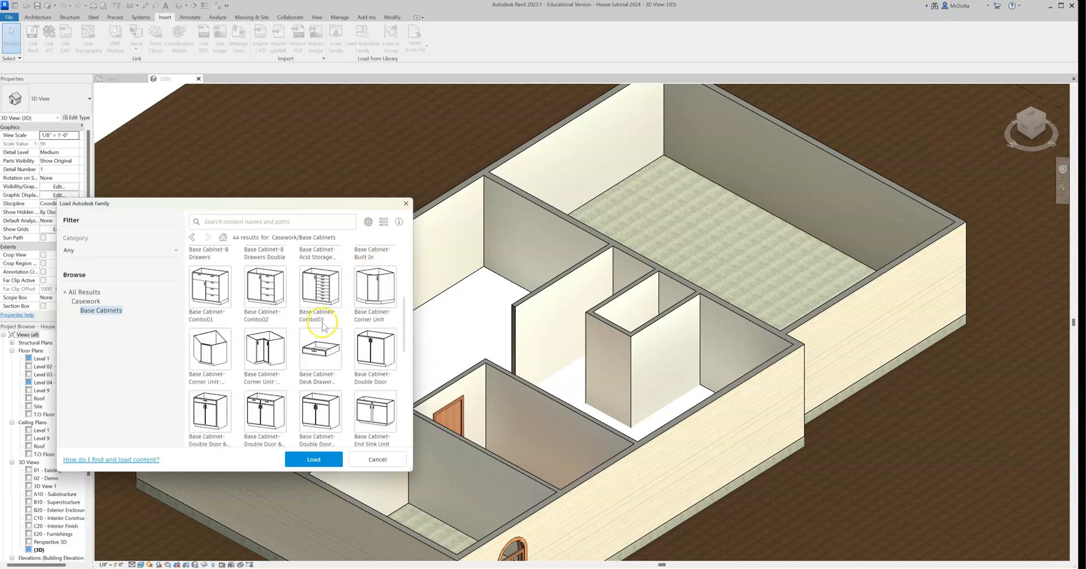
{"action": "scroll", "coordinate": [254, 358], "scroll_direction": "down", "scroll_amount": 1}
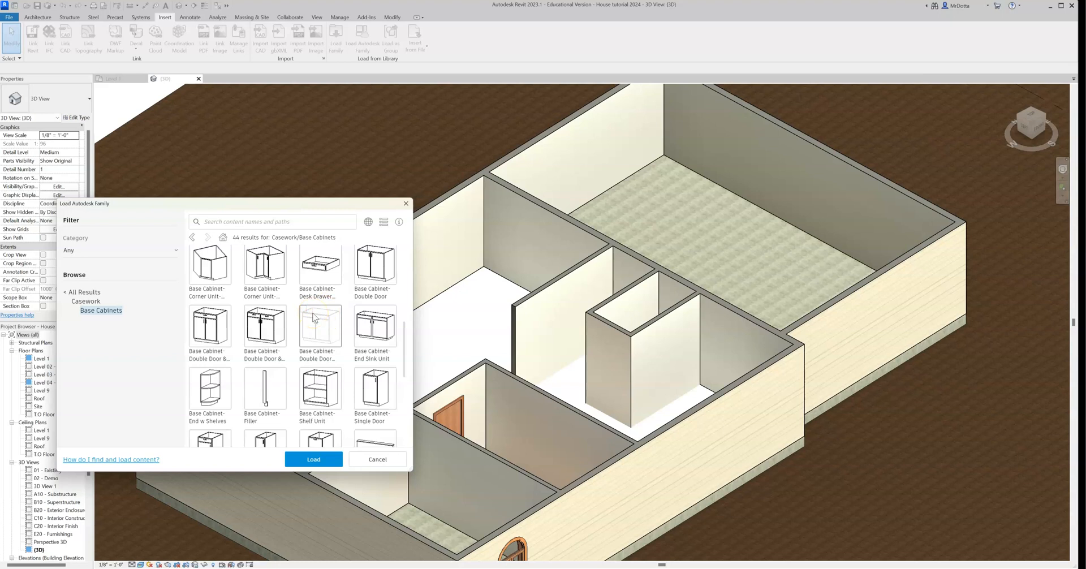
{"action": "scroll", "coordinate": [314, 318], "scroll_direction": "down", "scroll_amount": 2}
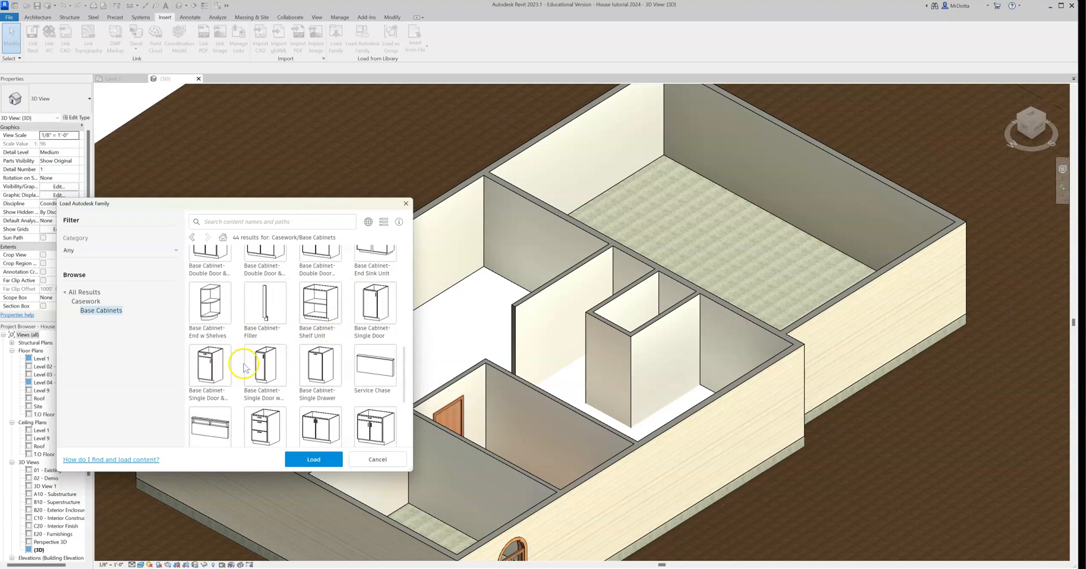
{"action": "scroll", "coordinate": [310, 356], "scroll_direction": "down", "scroll_amount": 3}
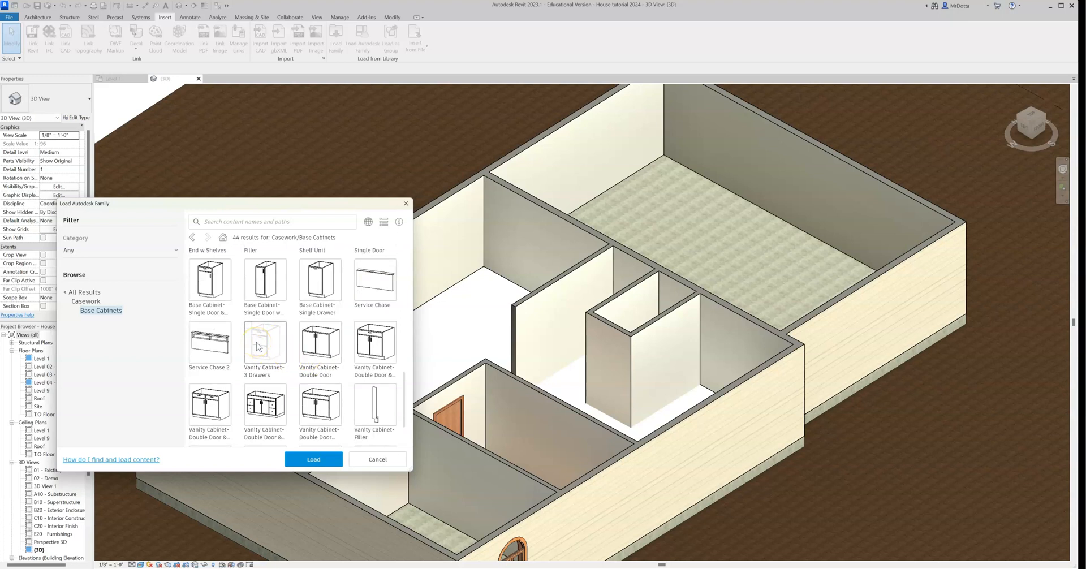
{"action": "scroll", "coordinate": [263, 342], "scroll_direction": "down", "scroll_amount": 2}
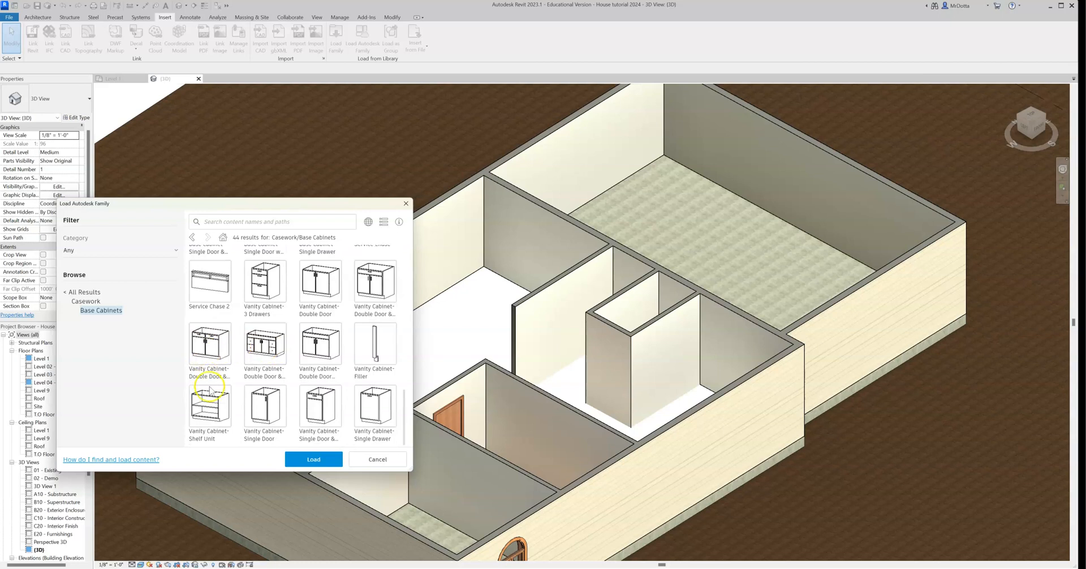
{"action": "scroll", "coordinate": [328, 404], "scroll_direction": "up", "scroll_amount": 3}
{"action": "scroll", "coordinate": [317, 390], "scroll_direction": "down", "scroll_amount": 3}
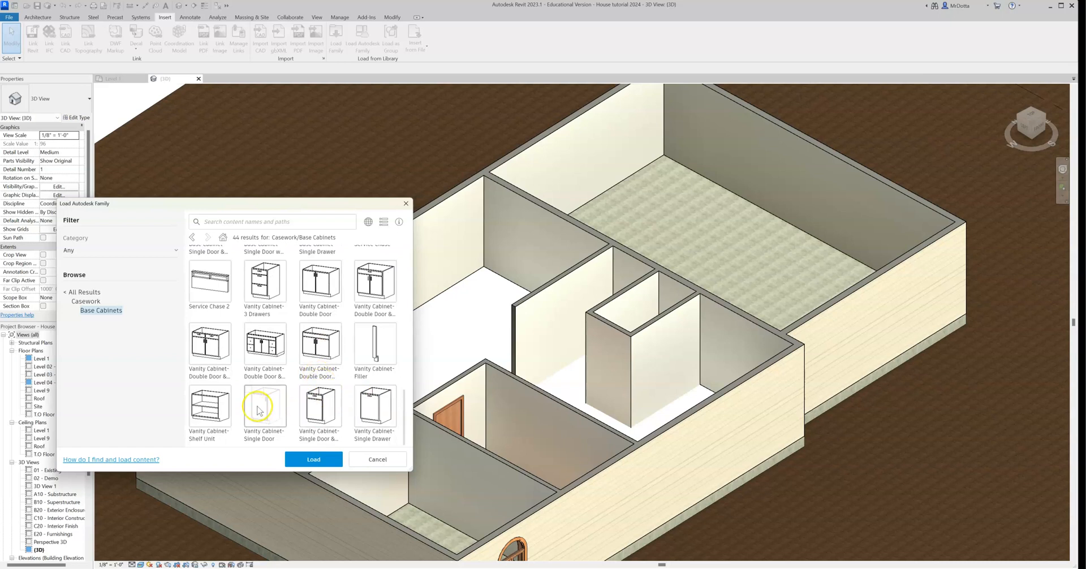
{"action": "scroll", "coordinate": [311, 346], "scroll_direction": "up", "scroll_amount": 2}
{"action": "scroll", "coordinate": [311, 347], "scroll_direction": "up", "scroll_amount": 5}
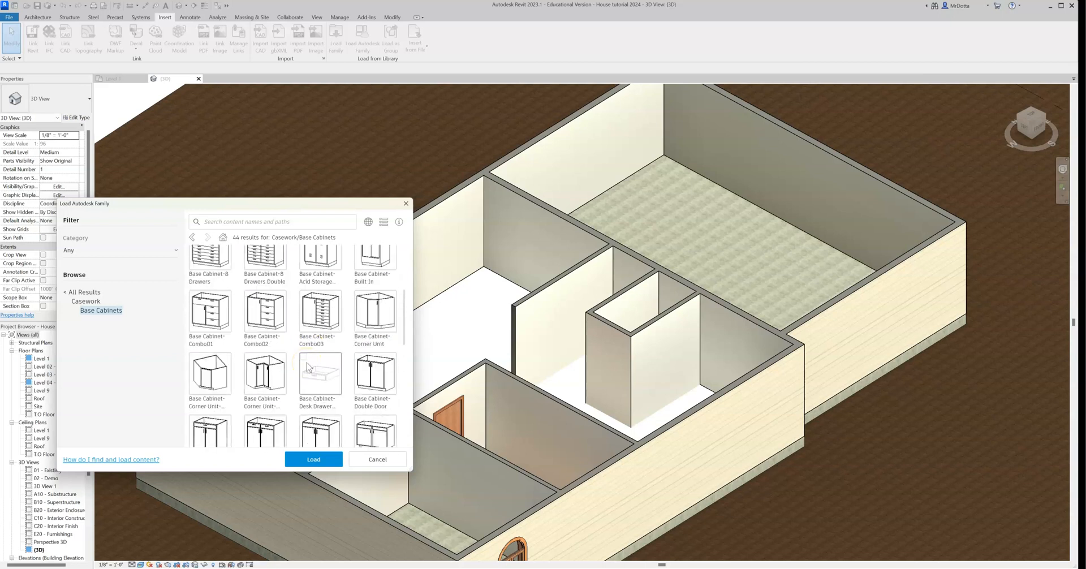
{"action": "left_click", "coordinate": [480, 270]}
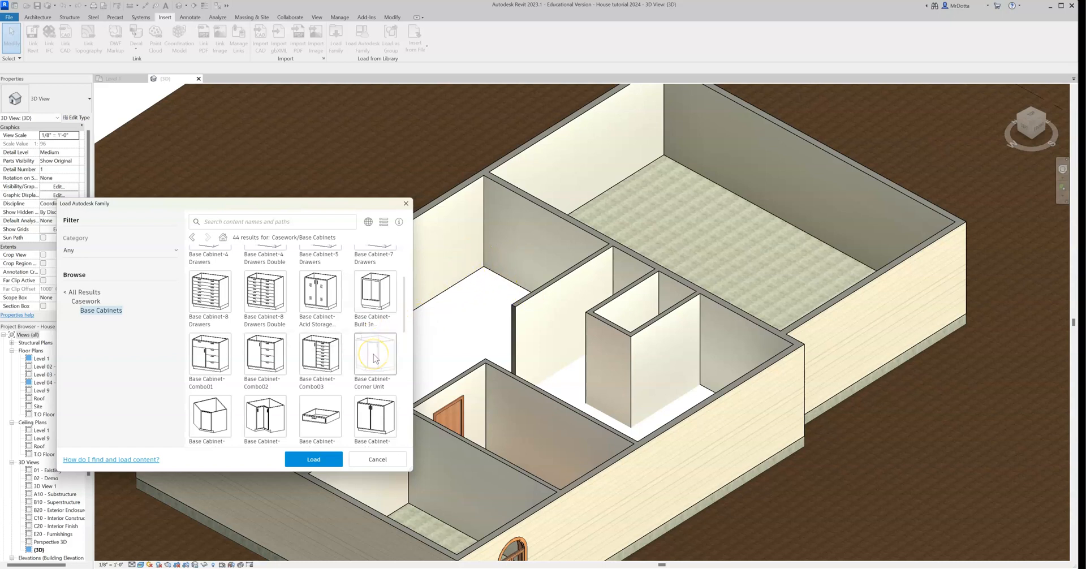
{"action": "scroll", "coordinate": [375, 357], "scroll_direction": "down", "scroll_amount": 1}
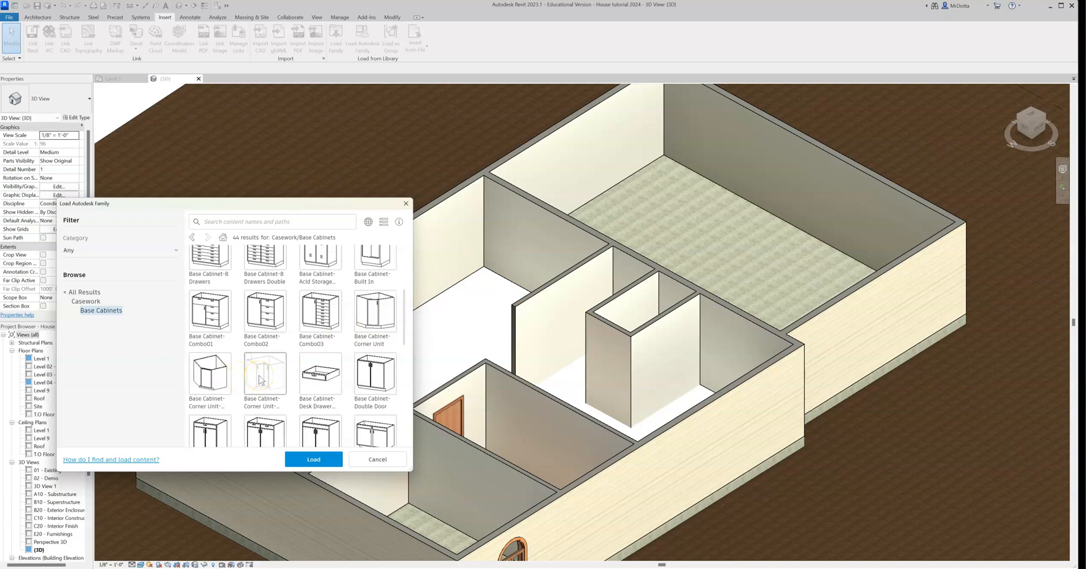
Step: Select the Base Cabinet-Corner Unit-Angled, Corner Unit-Square, Double Door & 1 Drawer and Double Door Sink Unit families for loading
{"action": "left_click", "coordinate": [366, 317]}
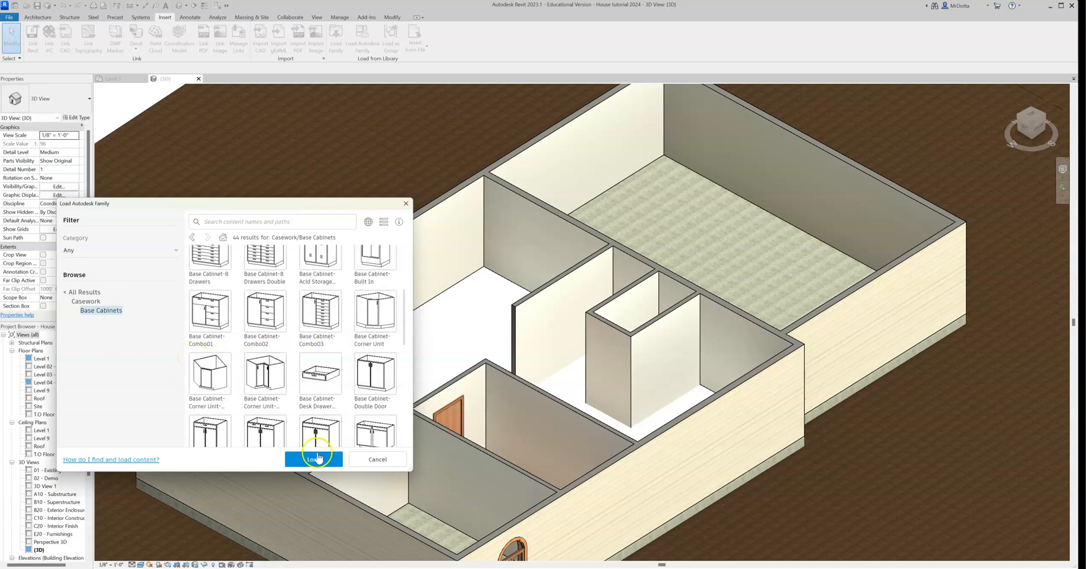
{"action": "left_click", "coordinate": [191, 361]}
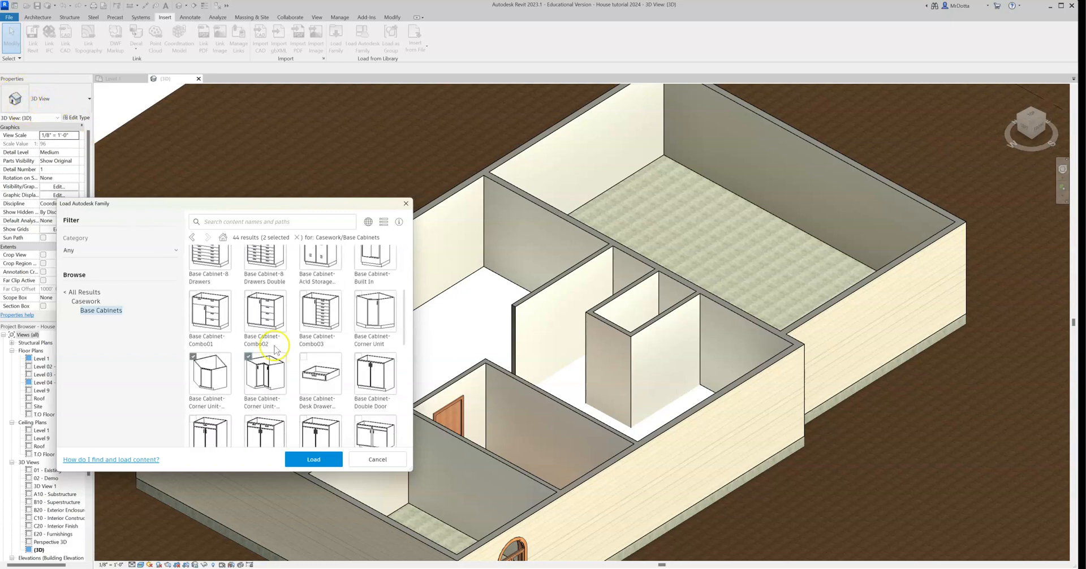
{"action": "scroll", "coordinate": [294, 362], "scroll_direction": "up", "scroll_amount": 3}
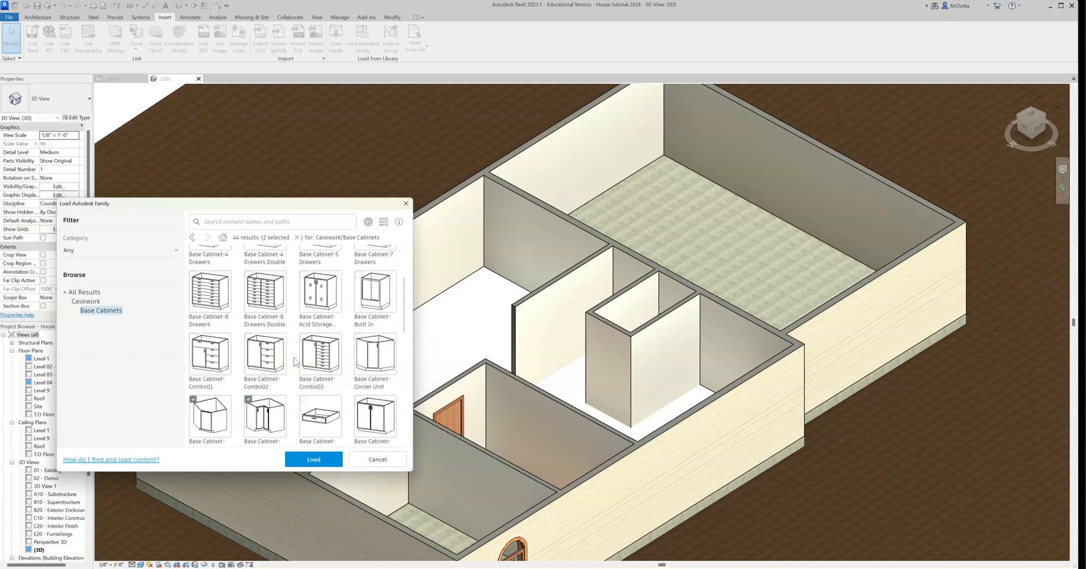
{"action": "scroll", "coordinate": [294, 362], "scroll_direction": "up", "scroll_amount": 1}
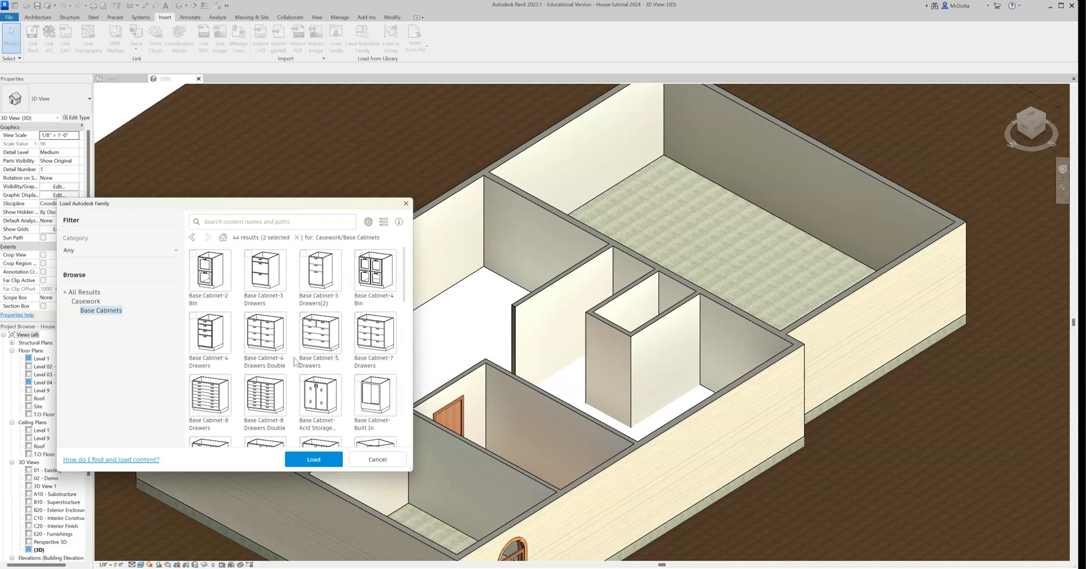
{"action": "scroll", "coordinate": [294, 362], "scroll_direction": "down", "scroll_amount": 1}
{"action": "scroll", "coordinate": [295, 362], "scroll_direction": "down", "scroll_amount": 3}
{"action": "scroll", "coordinate": [294, 362], "scroll_direction": "down", "scroll_amount": 1}
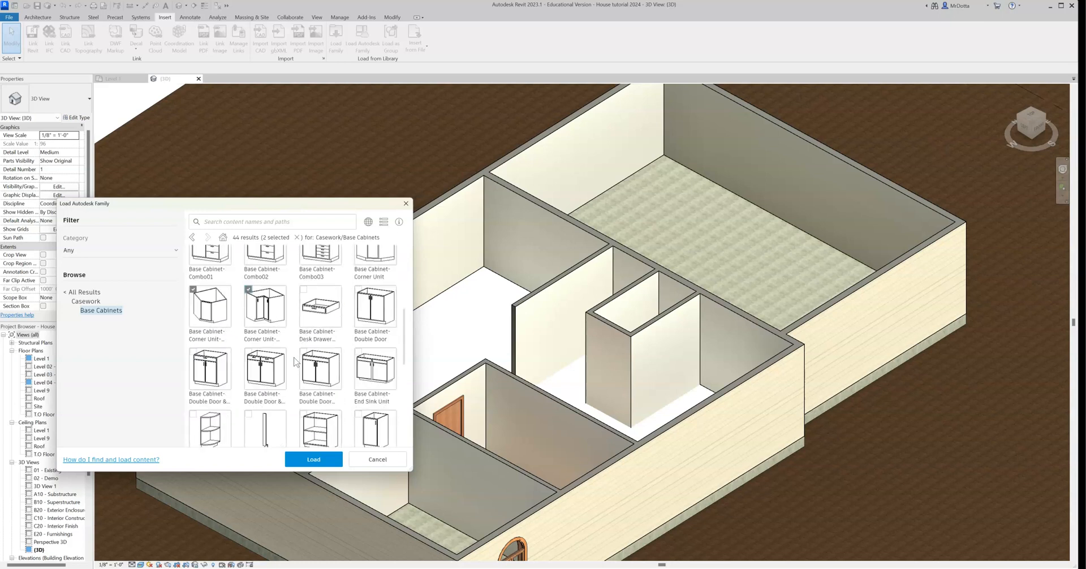
{"action": "left_click", "coordinate": [193, 355]}
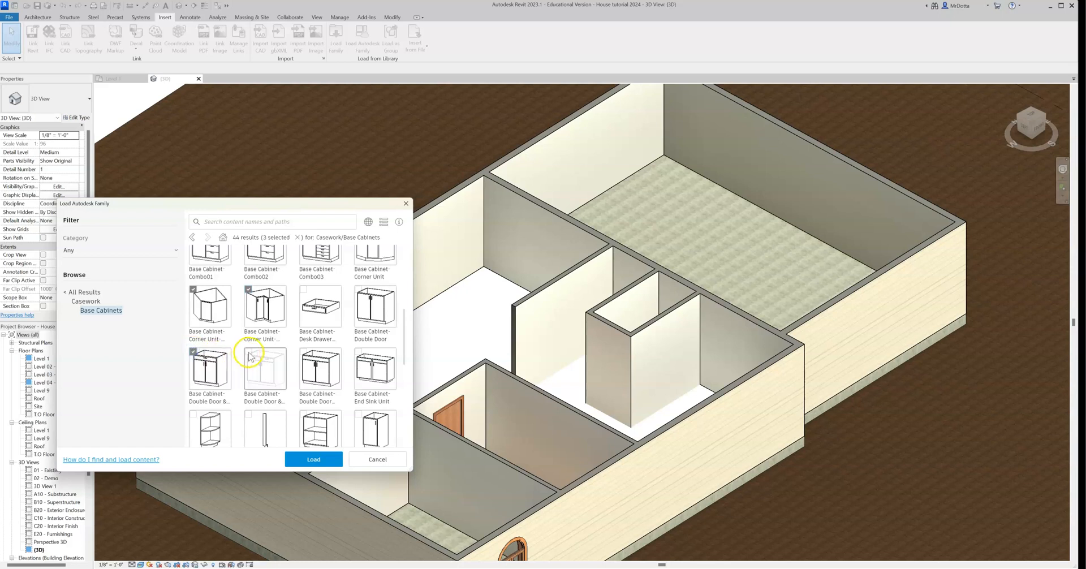
{"action": "left_click", "coordinate": [304, 352]}
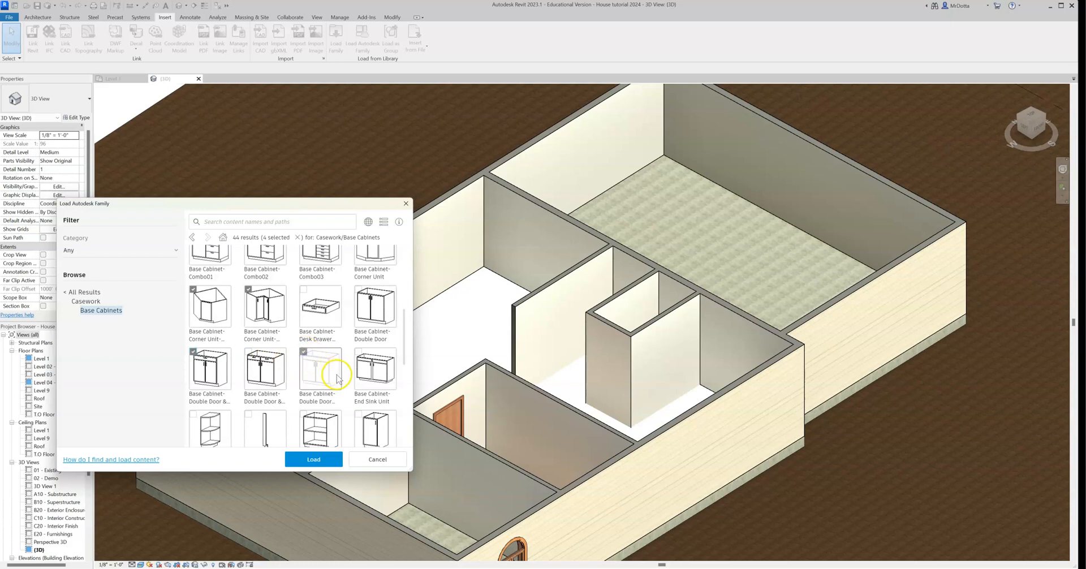
Step: Add the Base Cabinet-3 Drawers family to the selection and load all selected families into the project
{"action": "scroll", "coordinate": [308, 370], "scroll_direction": "up", "scroll_amount": 1}
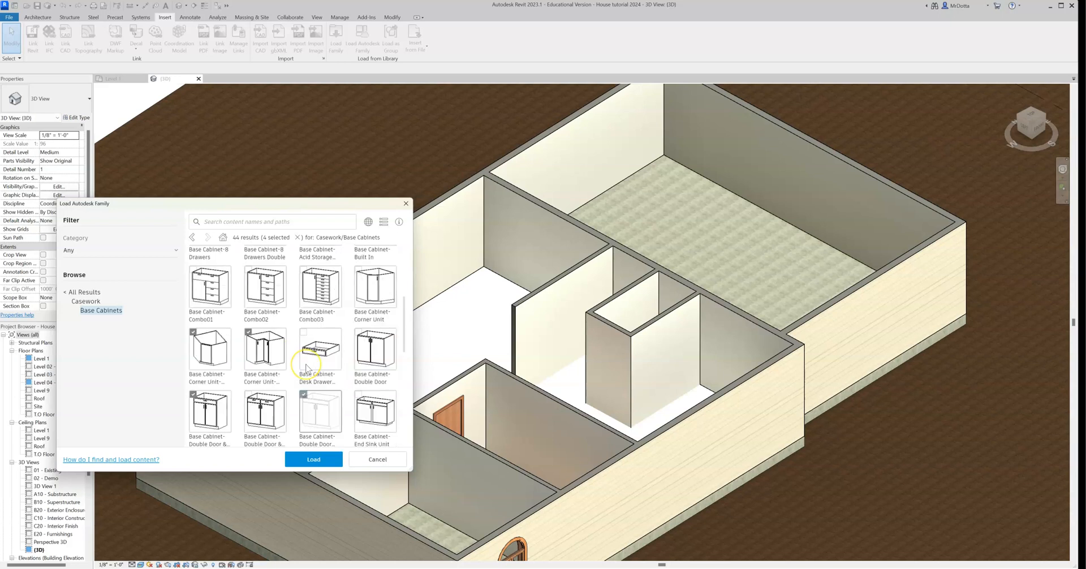
{"action": "scroll", "coordinate": [308, 368], "scroll_direction": "up", "scroll_amount": 1}
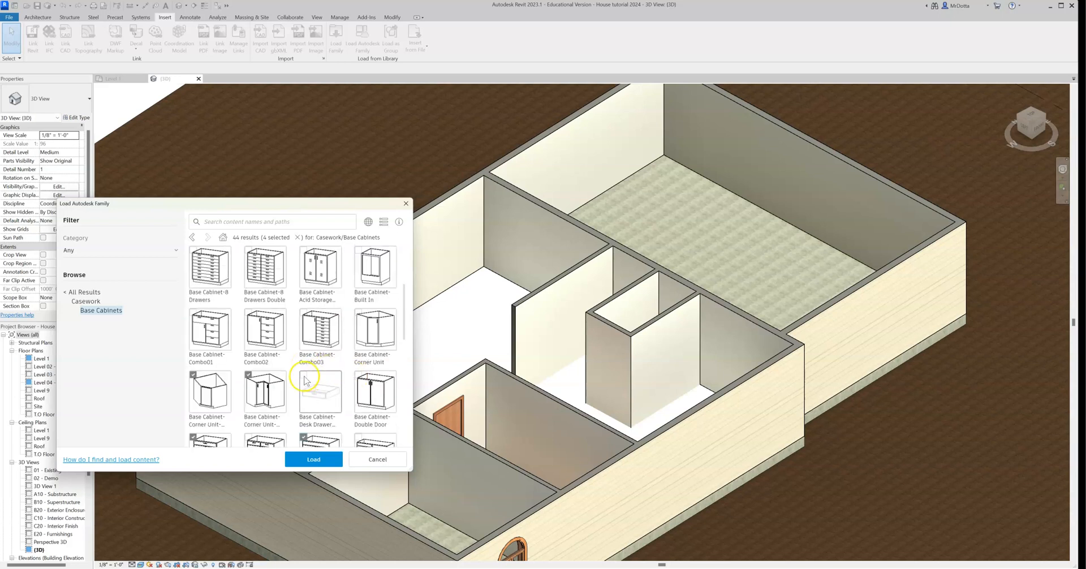
{"action": "scroll", "coordinate": [303, 375], "scroll_direction": "up", "scroll_amount": 3}
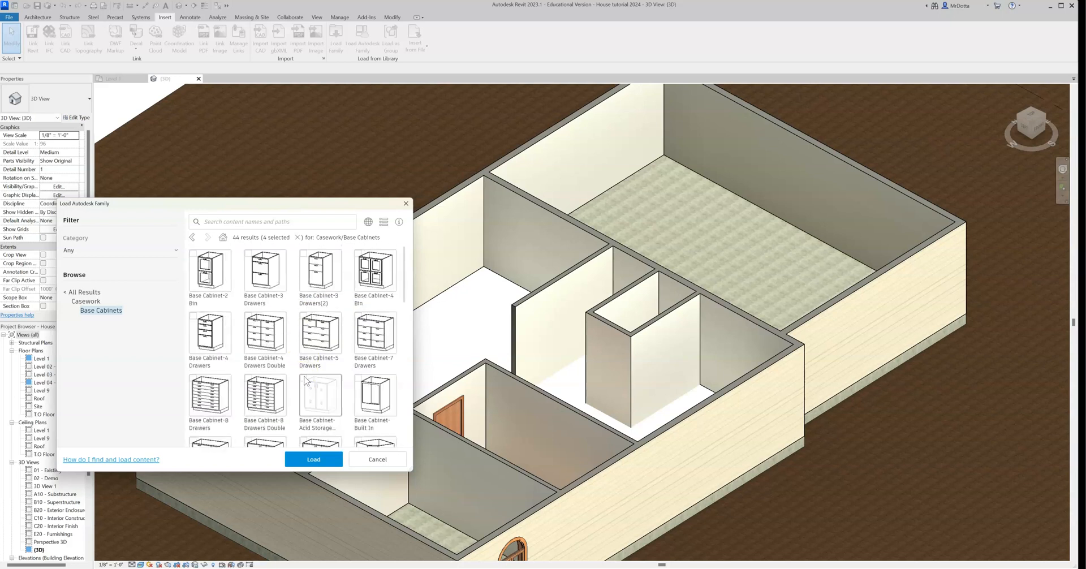
{"action": "left_click", "coordinate": [248, 253]}
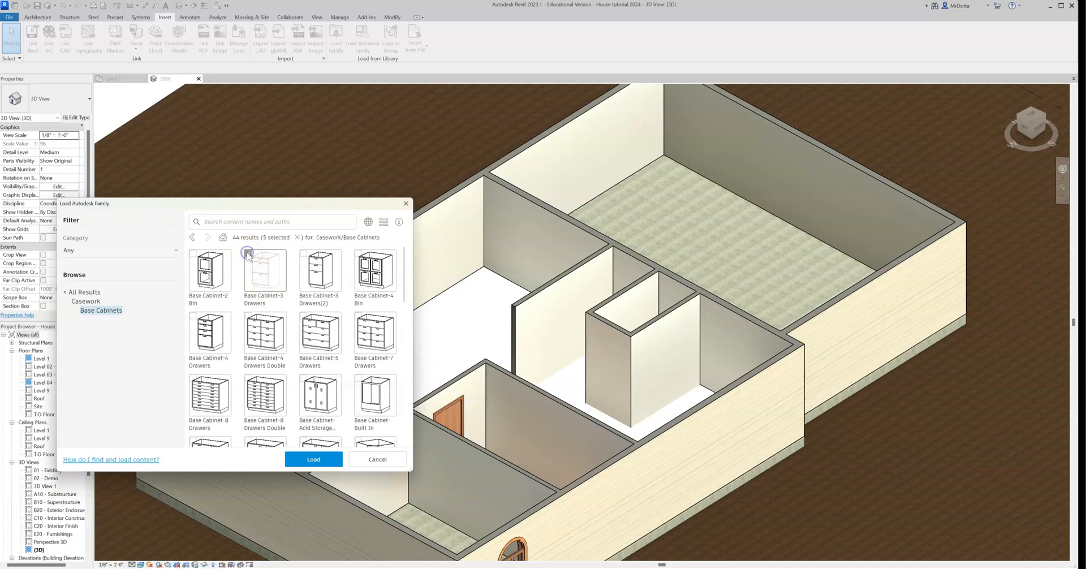
{"action": "scroll", "coordinate": [317, 379], "scroll_direction": "down", "scroll_amount": 1}
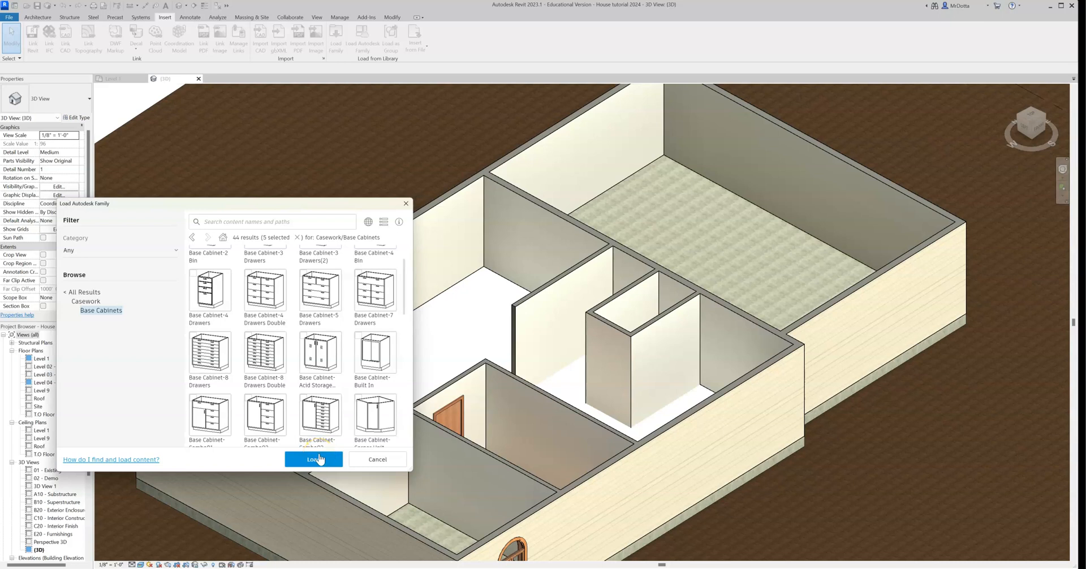
{"action": "left_click", "coordinate": [318, 459]}
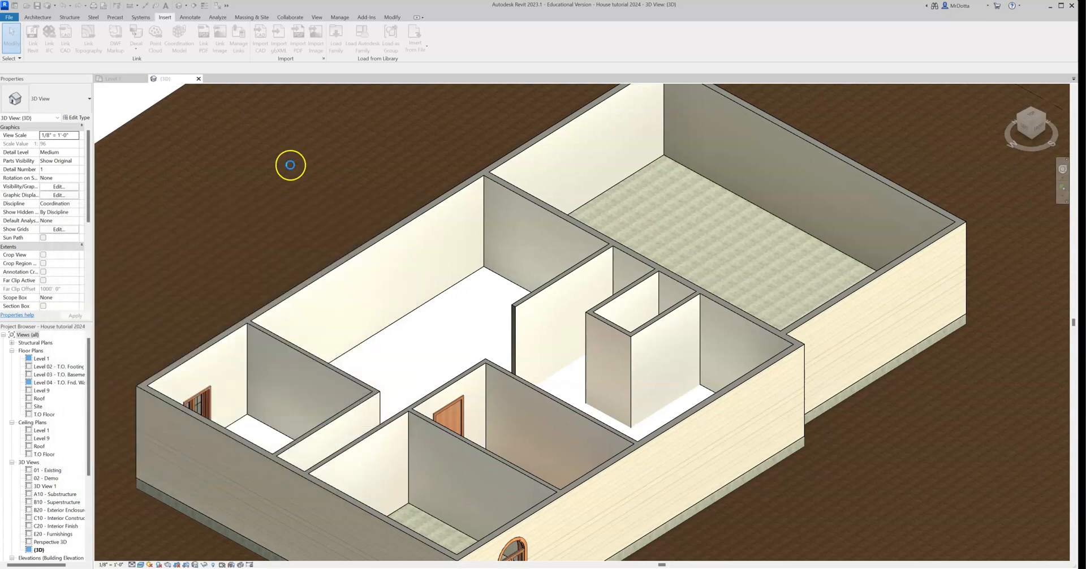
Step: Start placing a component and choose the 36" type of Base Cabinet-Corner Unit-Angled
{"action": "left_click", "coordinate": [39, 17]}
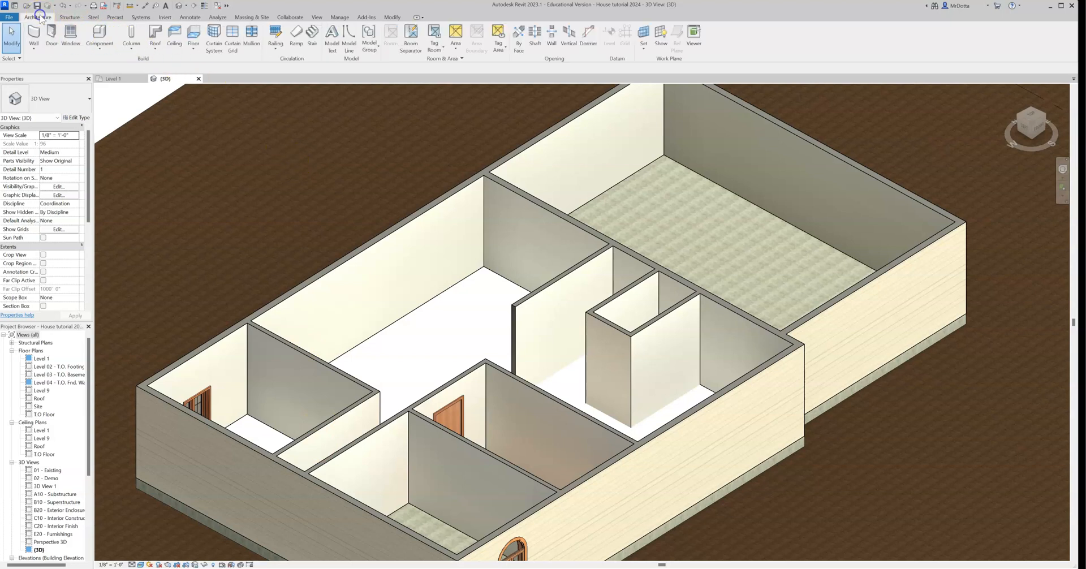
{"action": "left_click", "coordinate": [101, 36]}
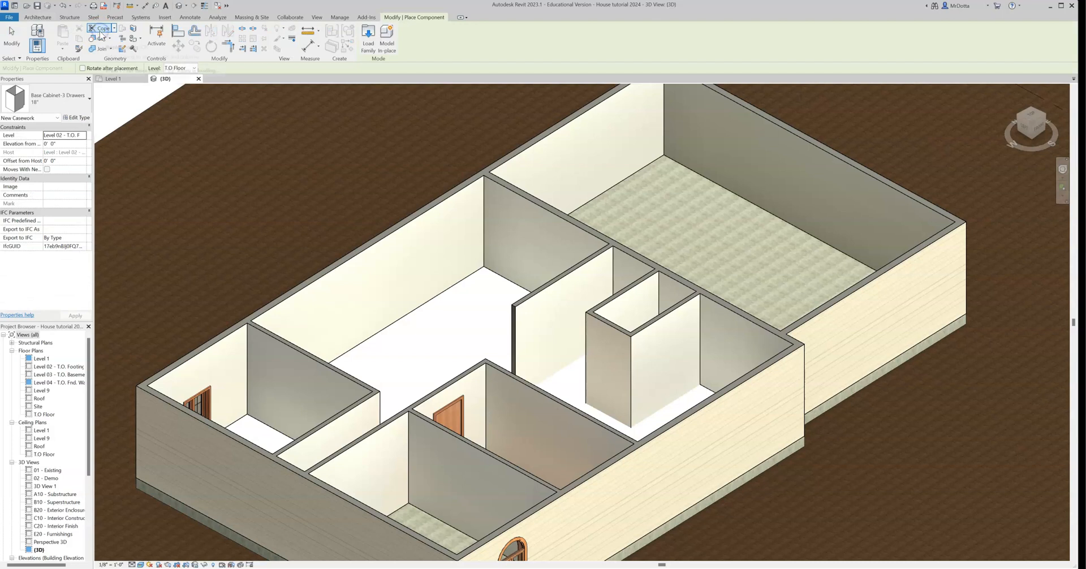
{"action": "left_click", "coordinate": [50, 99]}
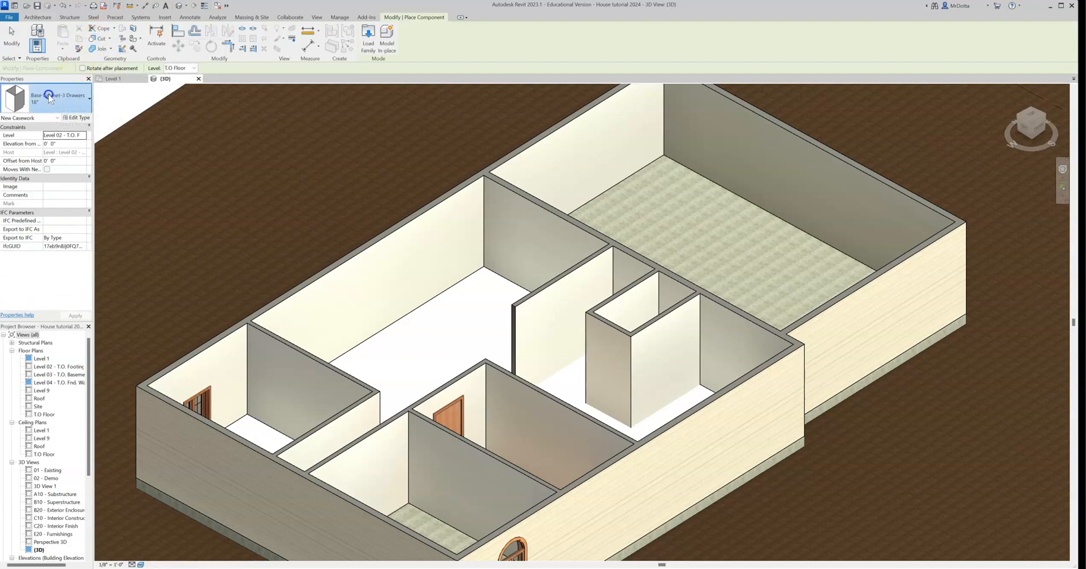
{"action": "scroll", "coordinate": [57, 175], "scroll_direction": "down", "scroll_amount": 15}
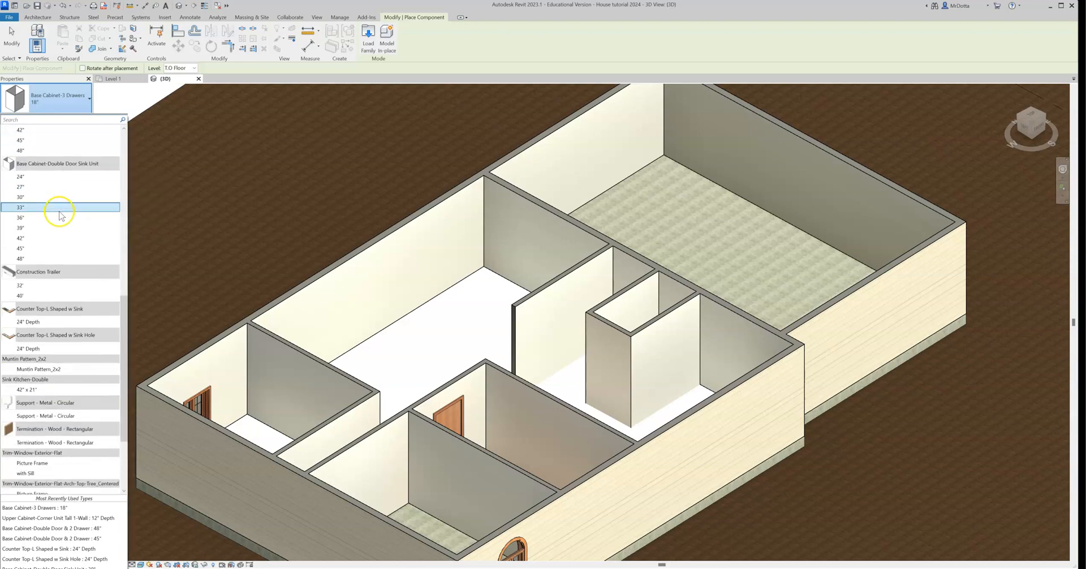
{"action": "scroll", "coordinate": [56, 214], "scroll_direction": "down", "scroll_amount": 5}
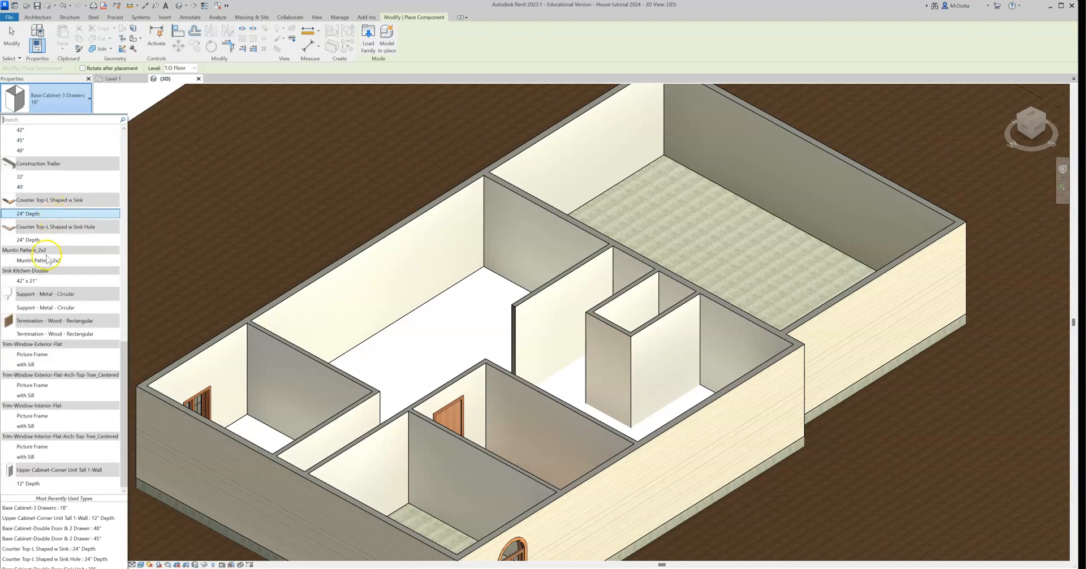
{"action": "scroll", "coordinate": [54, 316], "scroll_direction": "up", "scroll_amount": 3}
{"action": "scroll", "coordinate": [52, 317], "scroll_direction": "up", "scroll_amount": 20}
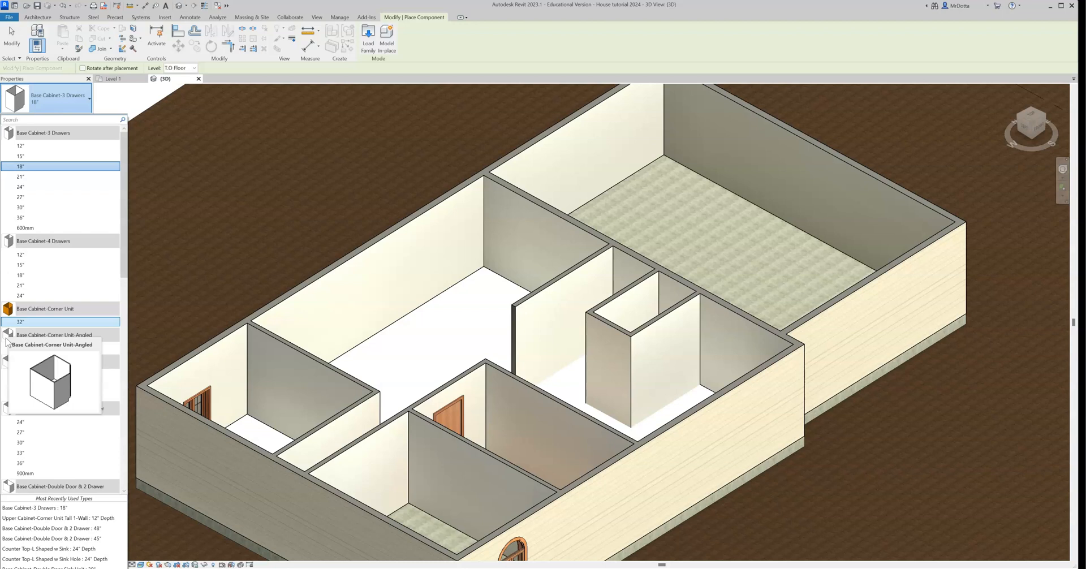
{"action": "left_click", "coordinate": [7, 348]}
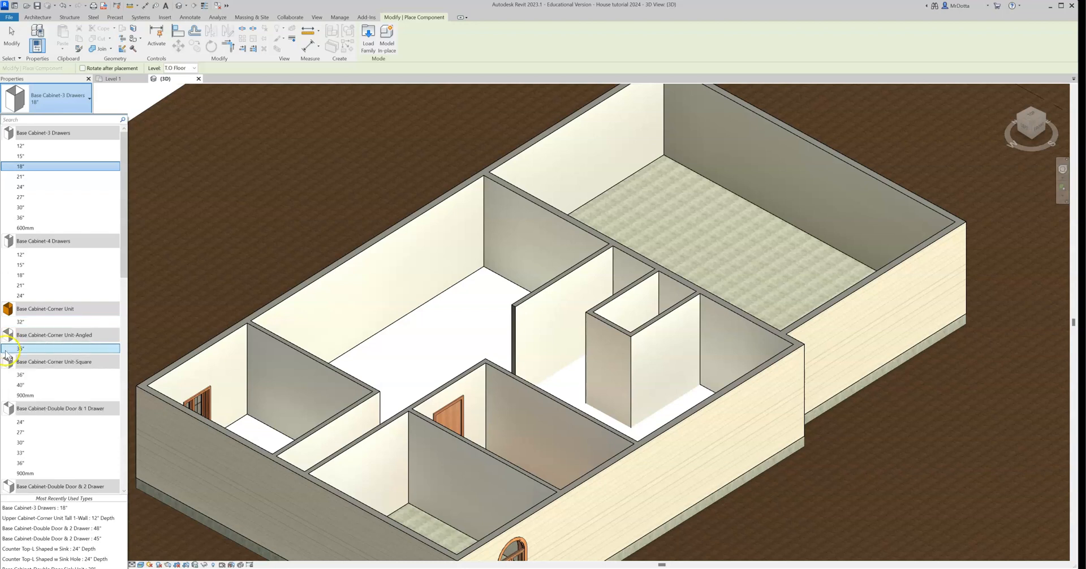
{"action": "mouse_move", "coordinate": [6, 362]}
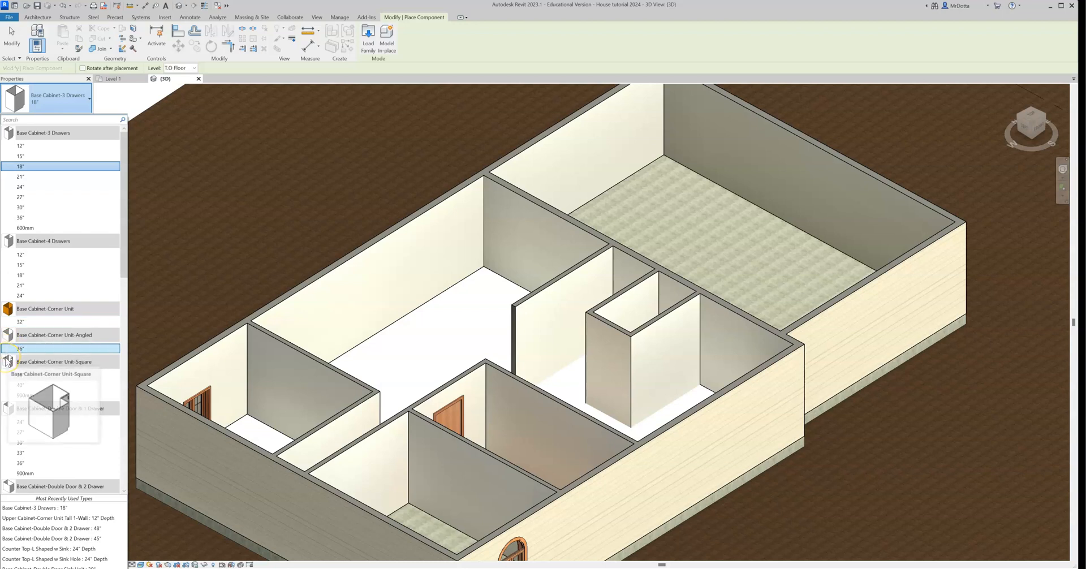
{"action": "left_click", "coordinate": [27, 376]}
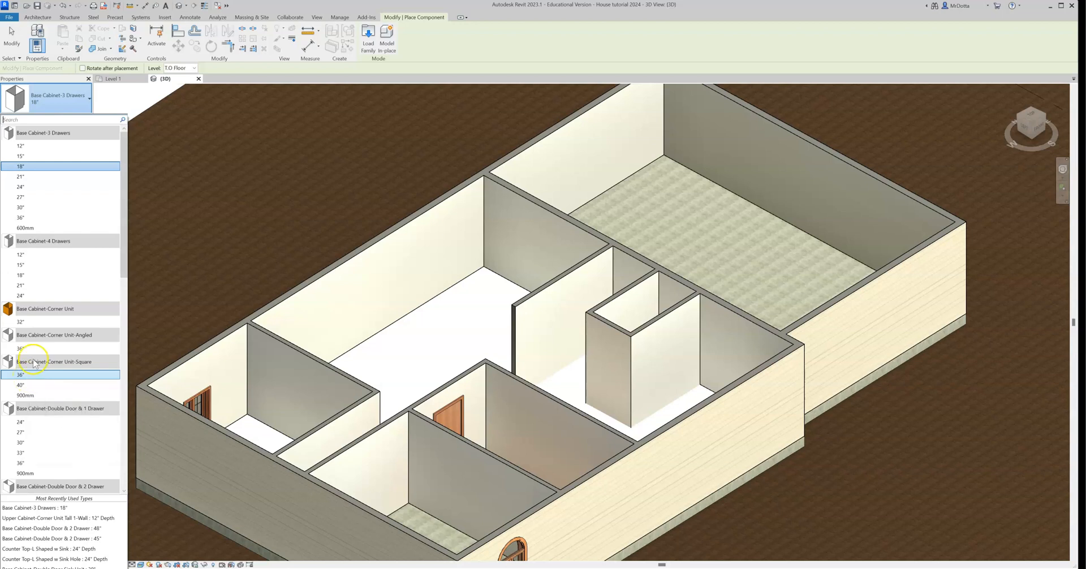
{"action": "left_click", "coordinate": [21, 347]}
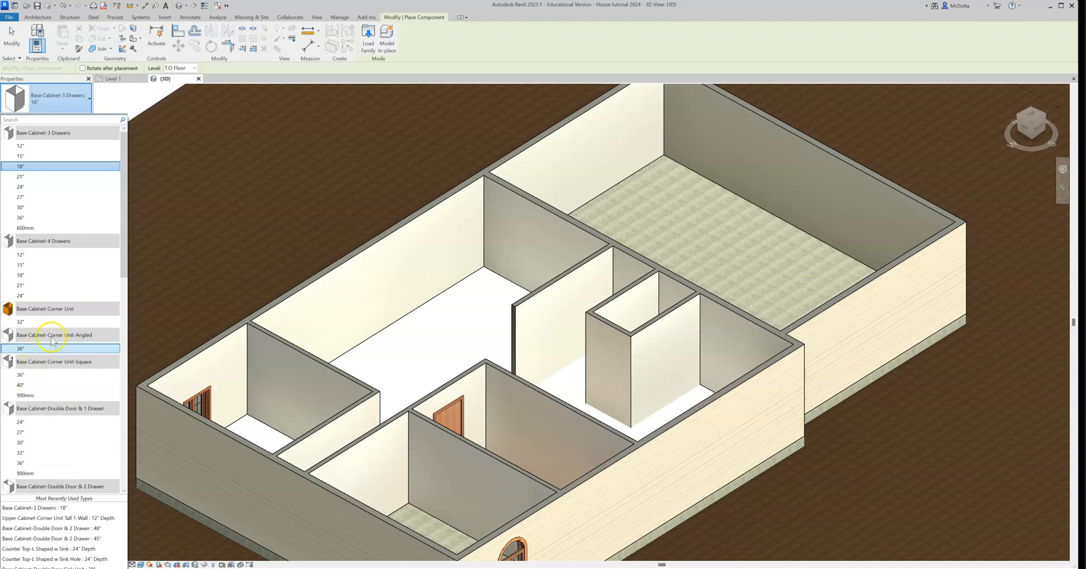
{"action": "left_click", "coordinate": [19, 349]}
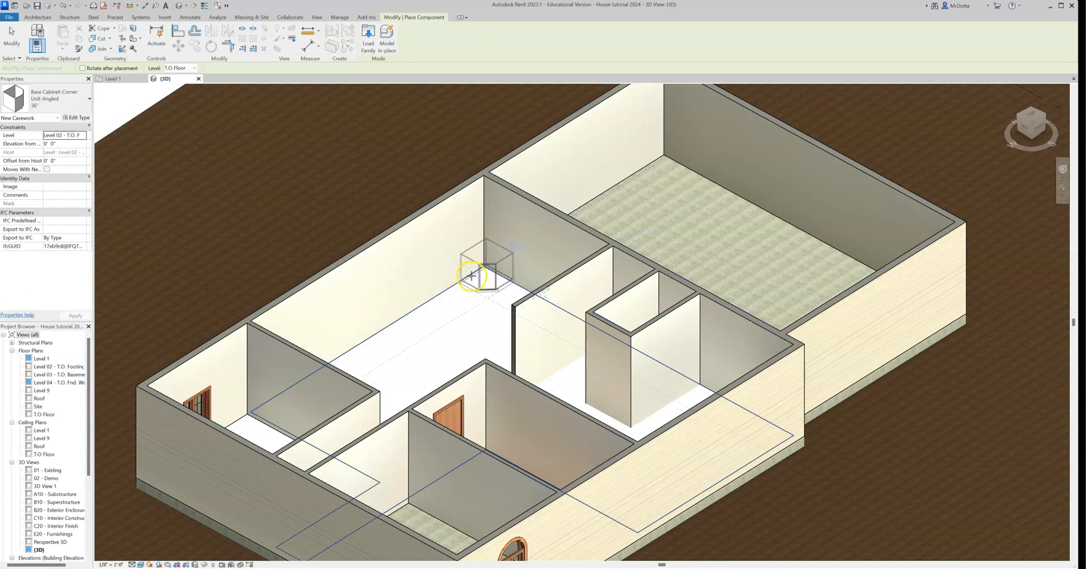
Step: In the Level 1 floor plan, place the angled corner cabinet in the large room's upper-right corner against both walls
{"action": "left_click", "coordinate": [113, 80]}
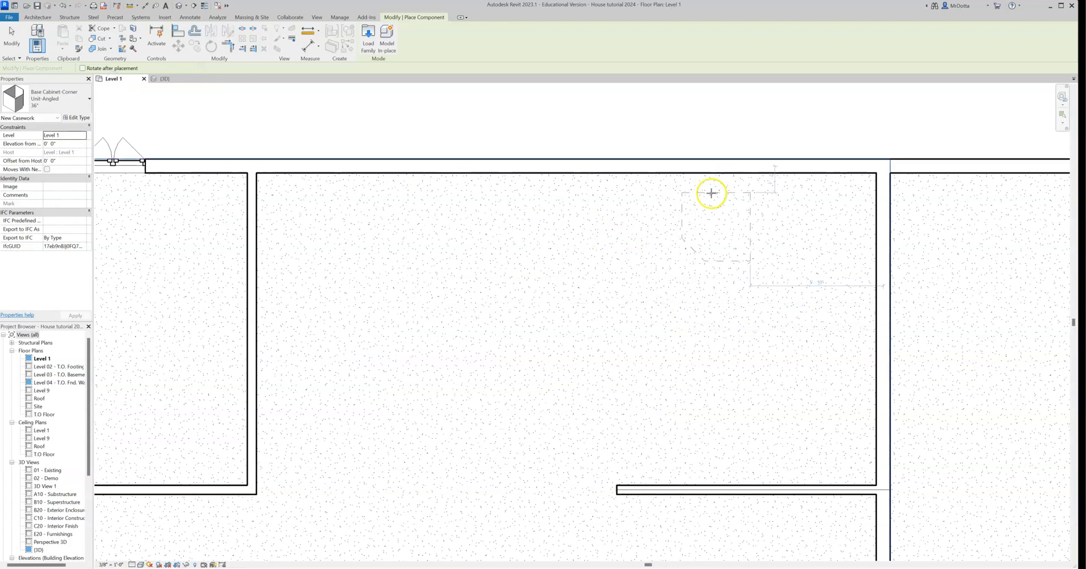
{"action": "scroll", "coordinate": [735, 225], "scroll_direction": "up", "scroll_amount": 3}
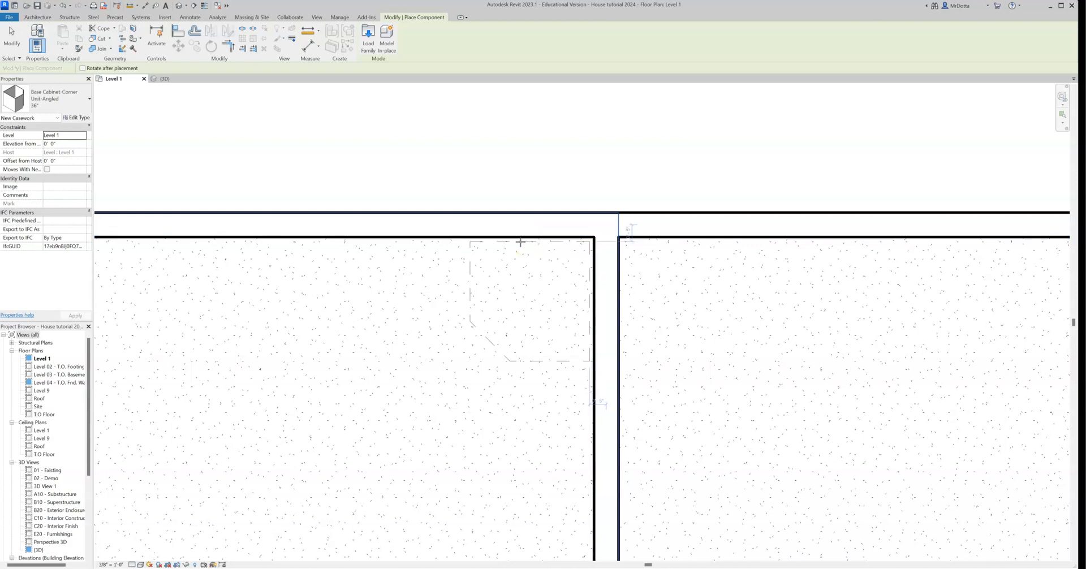
{"action": "left_click", "coordinate": [520, 242]}
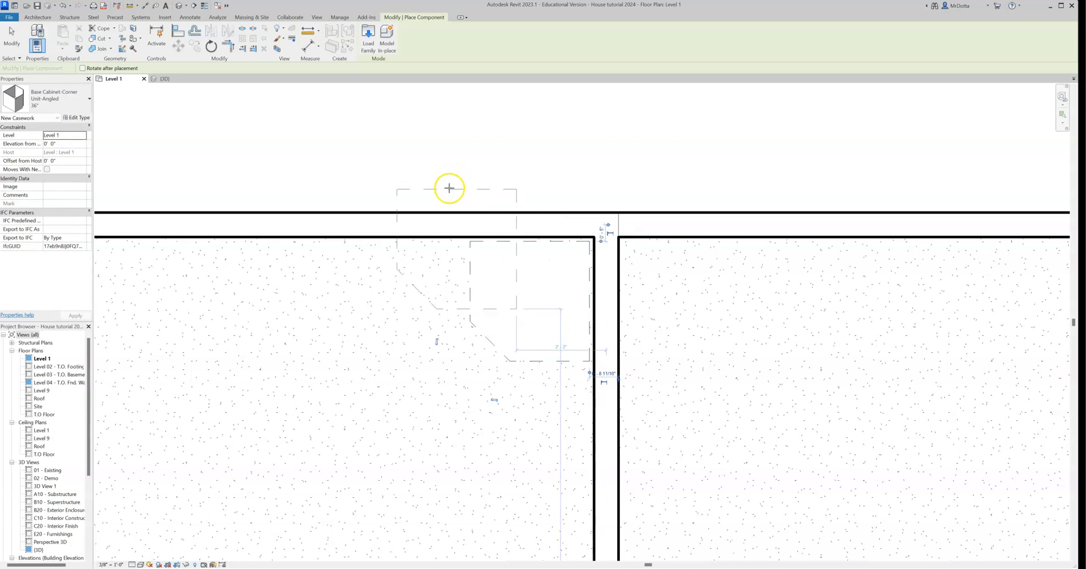
{"action": "key", "text": "Escape"}
{"action": "key", "text": "Escape"}
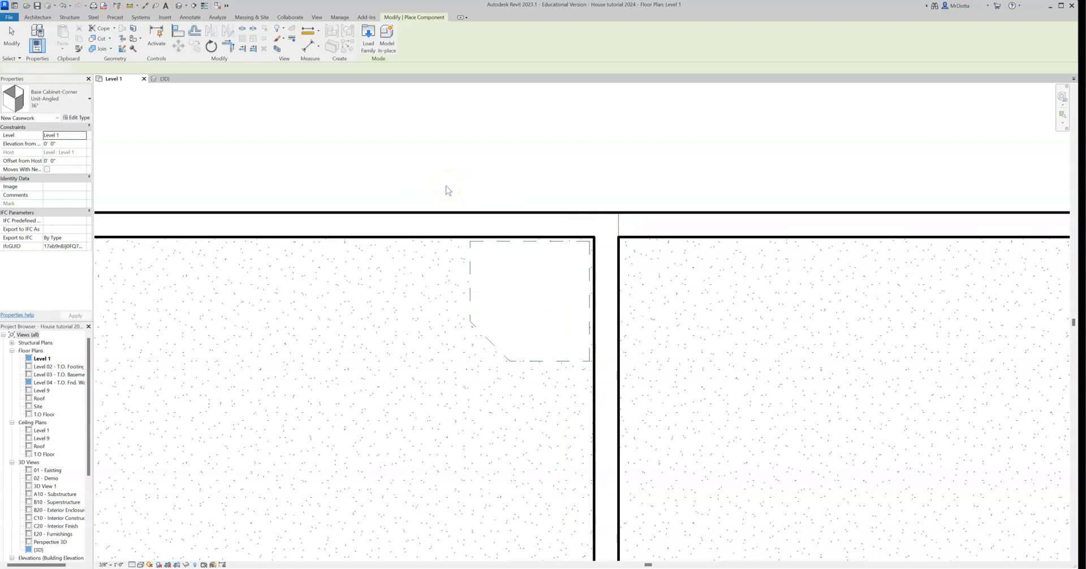
{"action": "scroll", "coordinate": [448, 190], "scroll_direction": "down", "scroll_amount": 1}
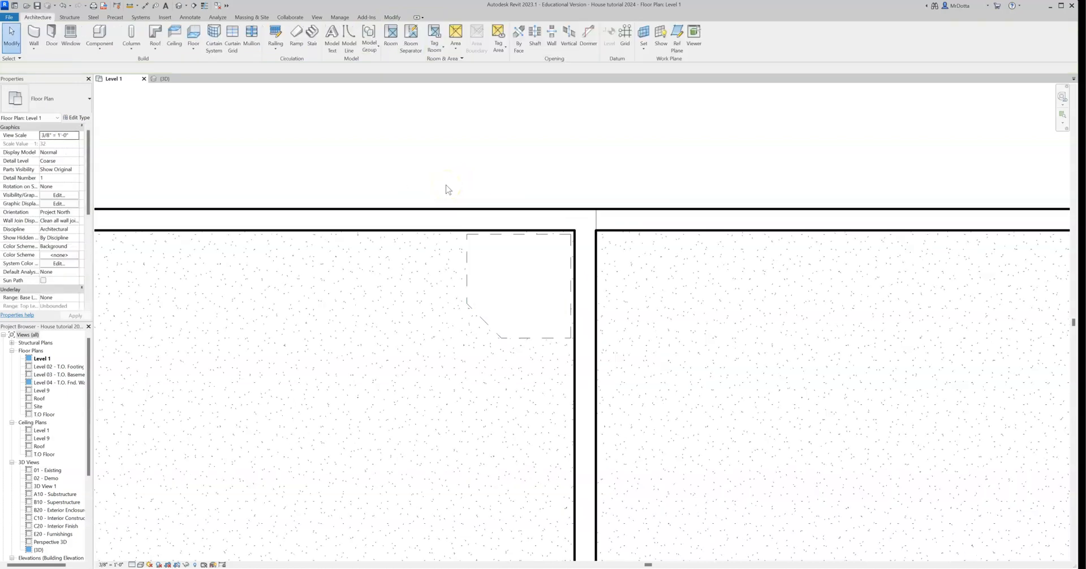
Step: In the 3D view, set the corner cabinet's elevation from level to 1' 1" and check it against the tile floor
{"action": "left_click", "coordinate": [164, 78]}
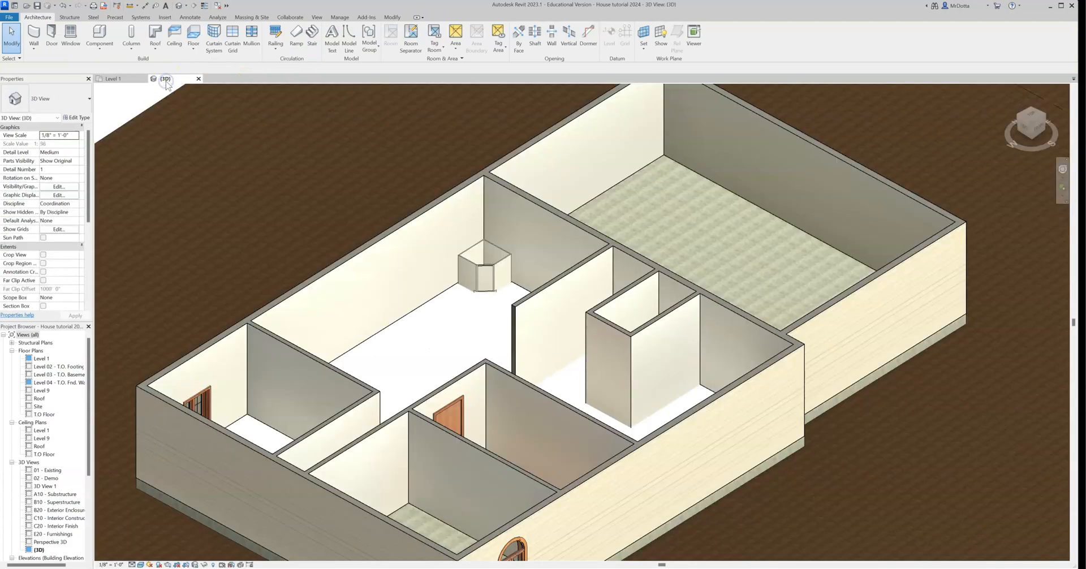
{"action": "scroll", "coordinate": [482, 307], "scroll_direction": "up", "scroll_amount": 6}
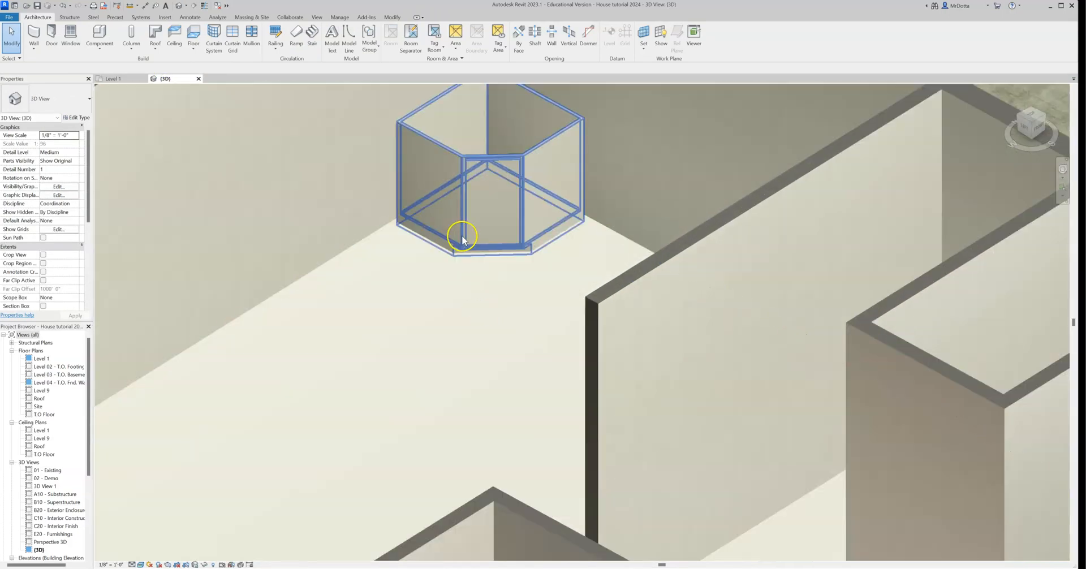
{"action": "left_click", "coordinate": [460, 237]}
{"action": "scroll", "coordinate": [454, 277], "scroll_direction": "up", "scroll_amount": 2}
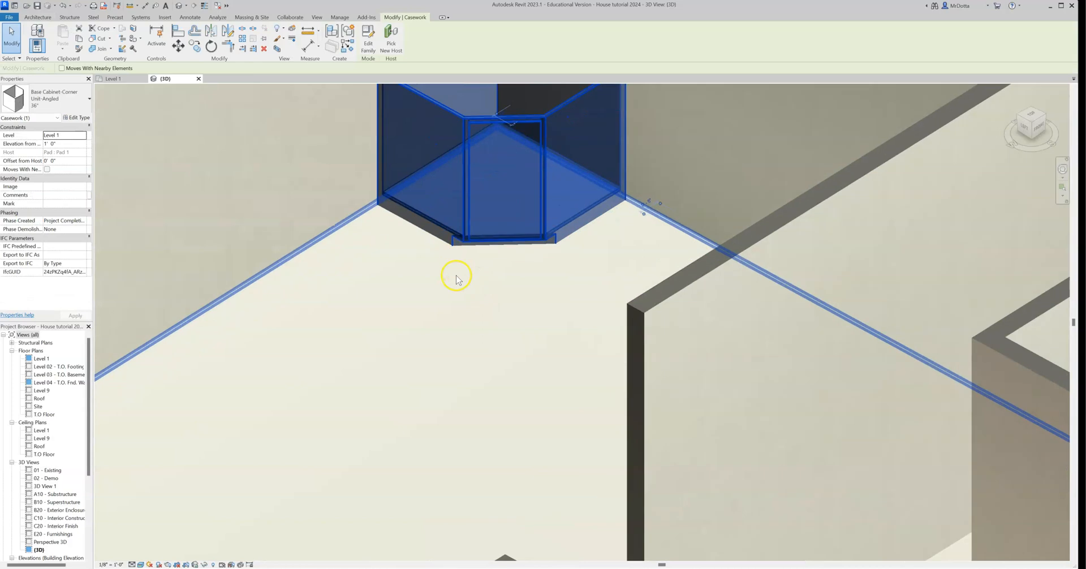
{"action": "scroll", "coordinate": [461, 263], "scroll_direction": "up", "scroll_amount": 3}
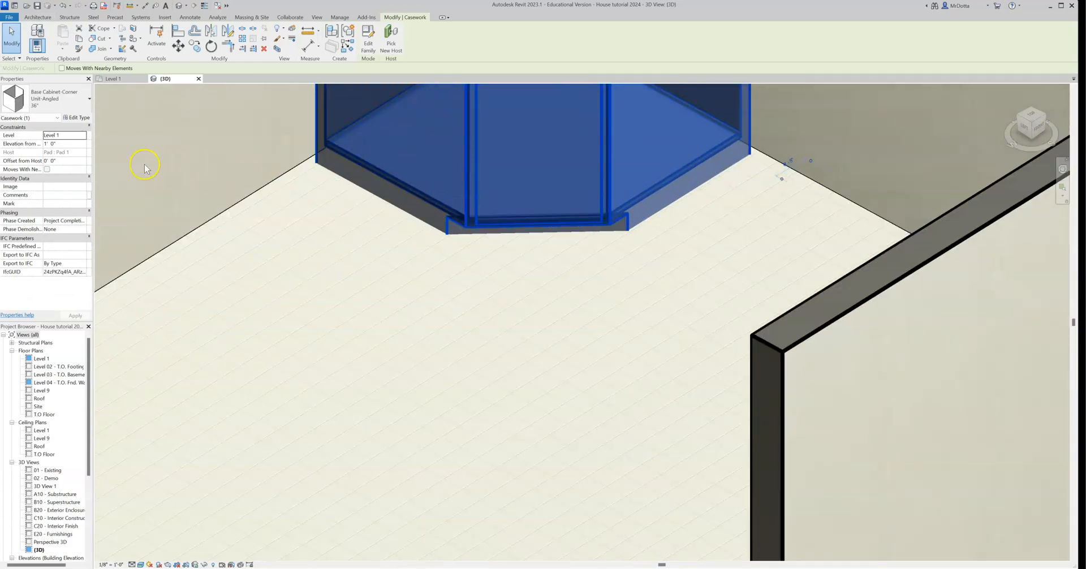
{"action": "left_click", "coordinate": [51, 143]}
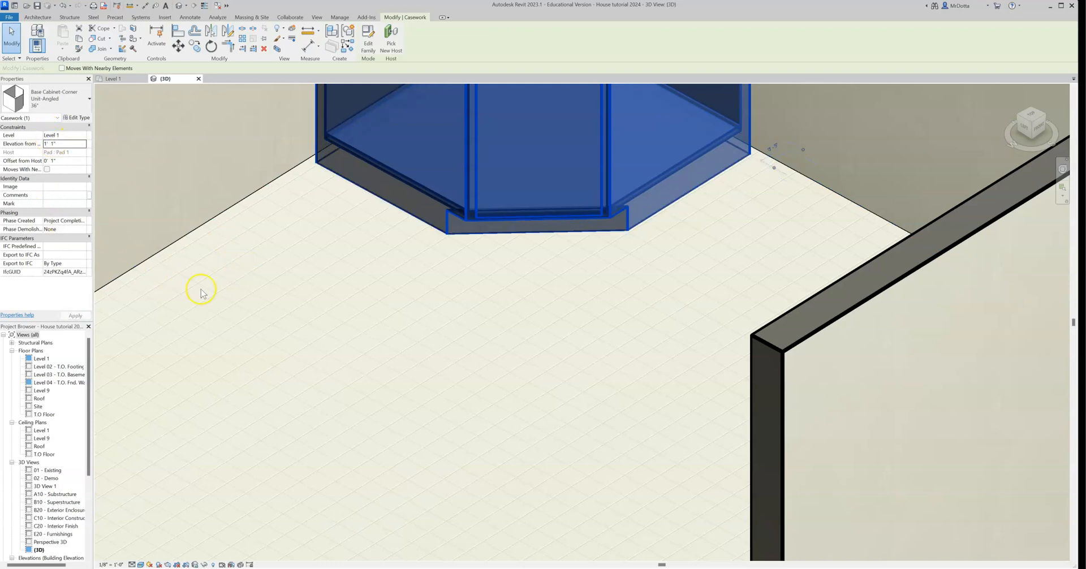
{"action": "left_click", "coordinate": [423, 249]}
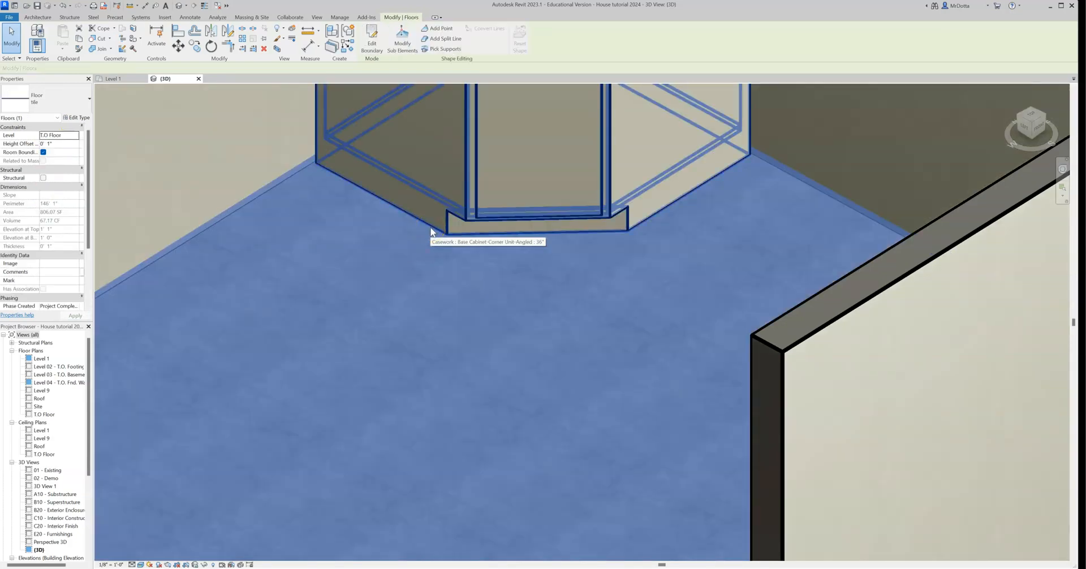
Step: In the Level 1 floor plan, place a 42" Base Cabinet-Double Door Sink Unit against the upper wall, directly left of the angled corner cabinet
{"action": "scroll", "coordinate": [426, 249], "scroll_direction": "down", "scroll_amount": 5}
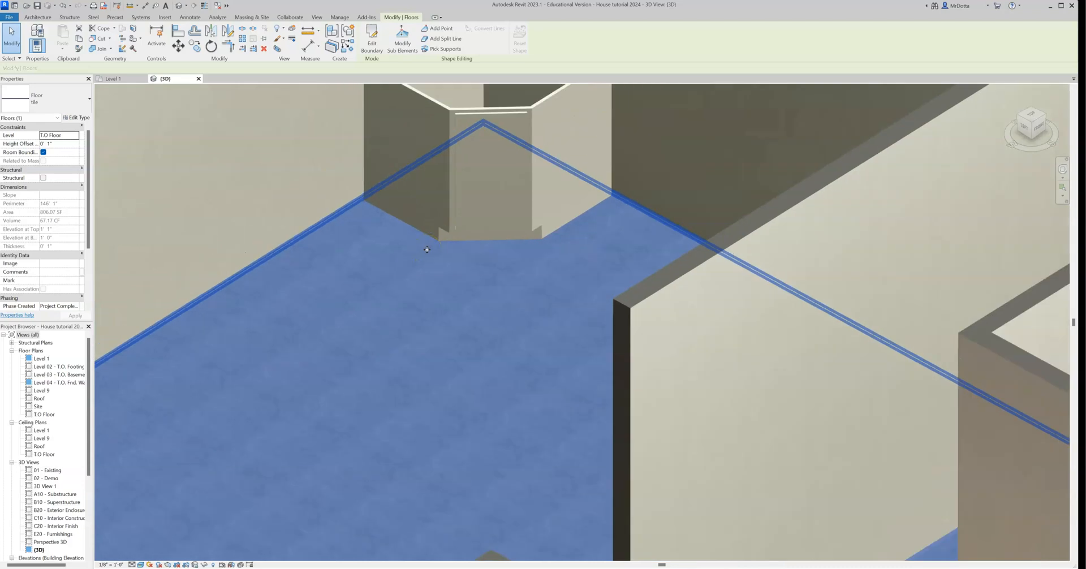
{"action": "scroll", "coordinate": [427, 249], "scroll_direction": "down", "scroll_amount": 1}
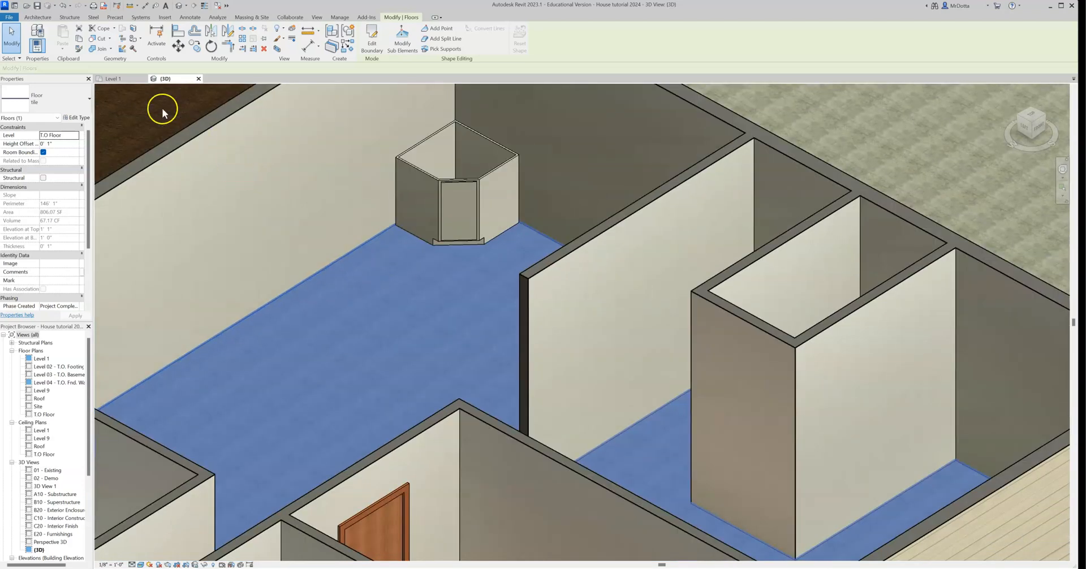
{"action": "left_click", "coordinate": [113, 80]}
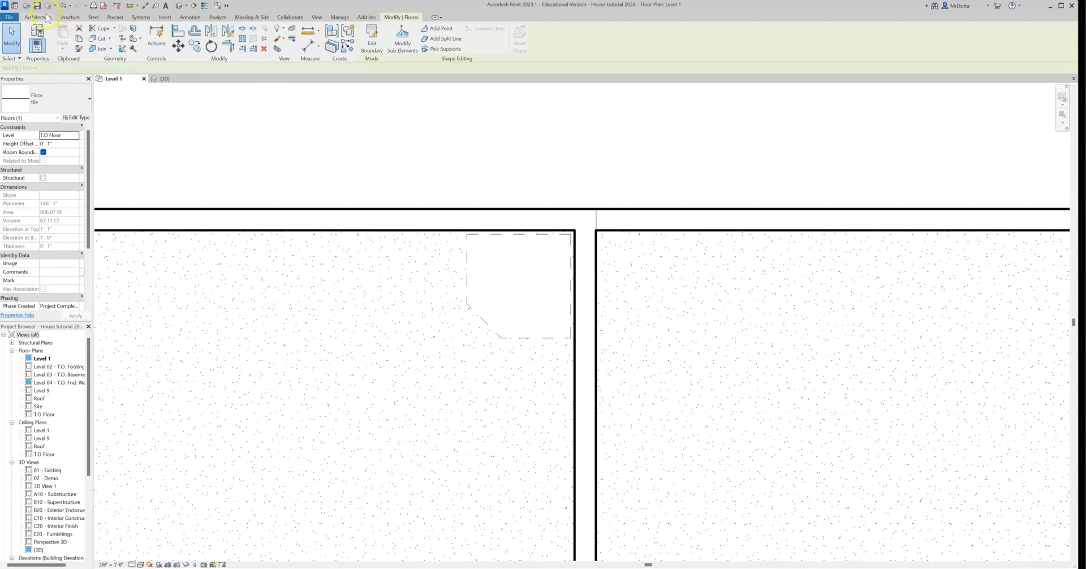
{"action": "left_click", "coordinate": [37, 17]}
{"action": "left_click", "coordinate": [93, 35]}
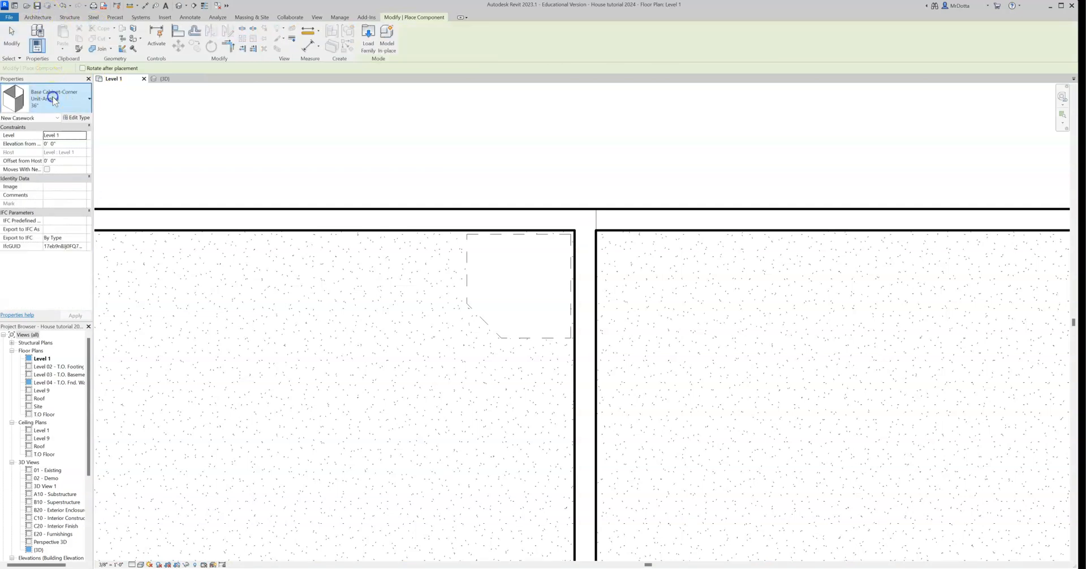
{"action": "left_click", "coordinate": [51, 95]}
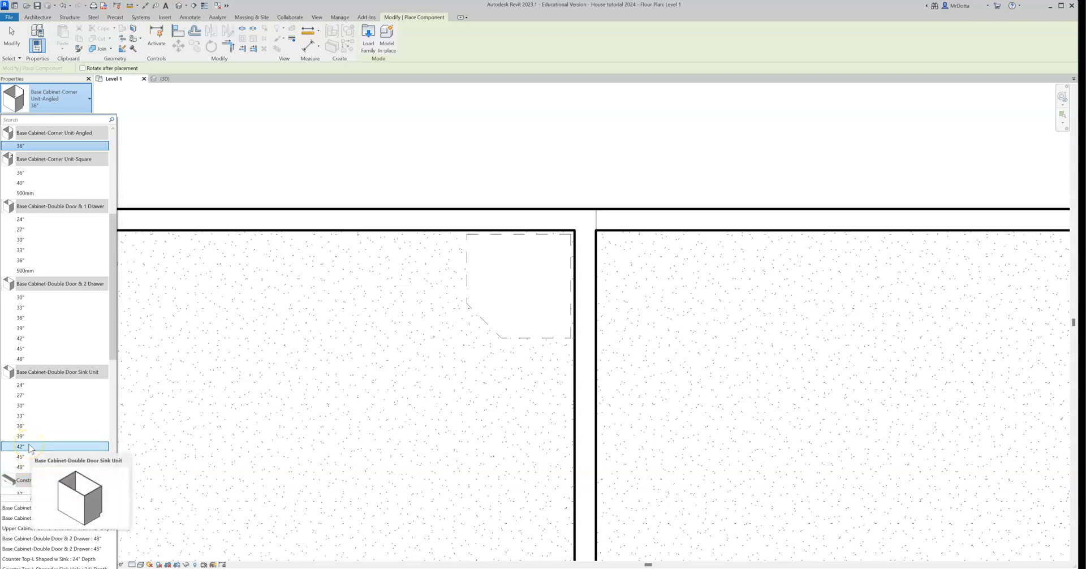
{"action": "left_click", "coordinate": [29, 447]}
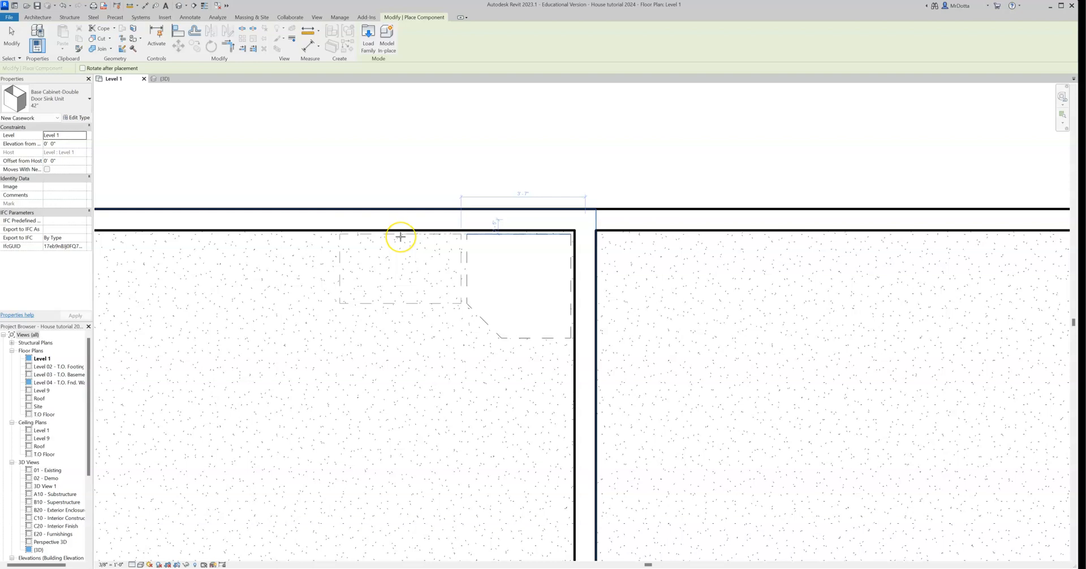
{"action": "scroll", "coordinate": [401, 237], "scroll_direction": "up", "scroll_amount": 2}
{"action": "left_click", "coordinate": [409, 232]}
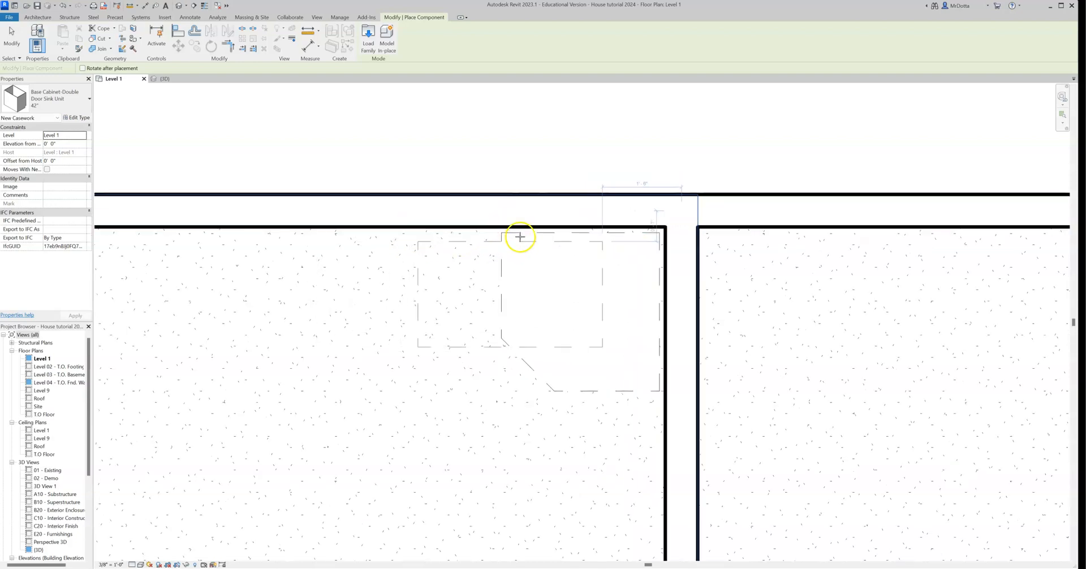
{"action": "left_click", "coordinate": [408, 234]}
{"action": "left_click", "coordinate": [408, 234]}
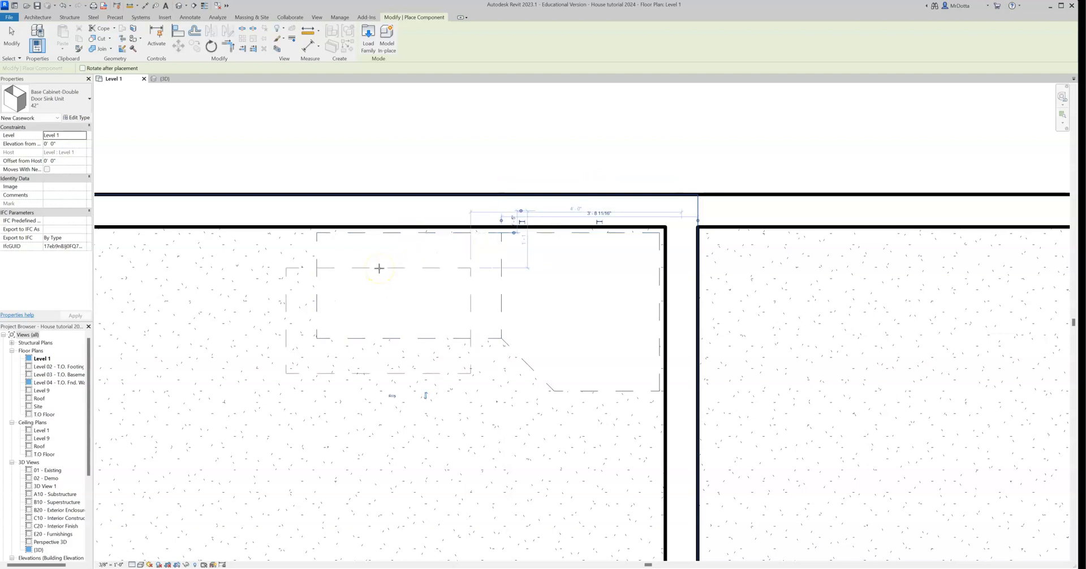
{"action": "key", "text": "Escape"}
{"action": "key", "text": "Escape"}
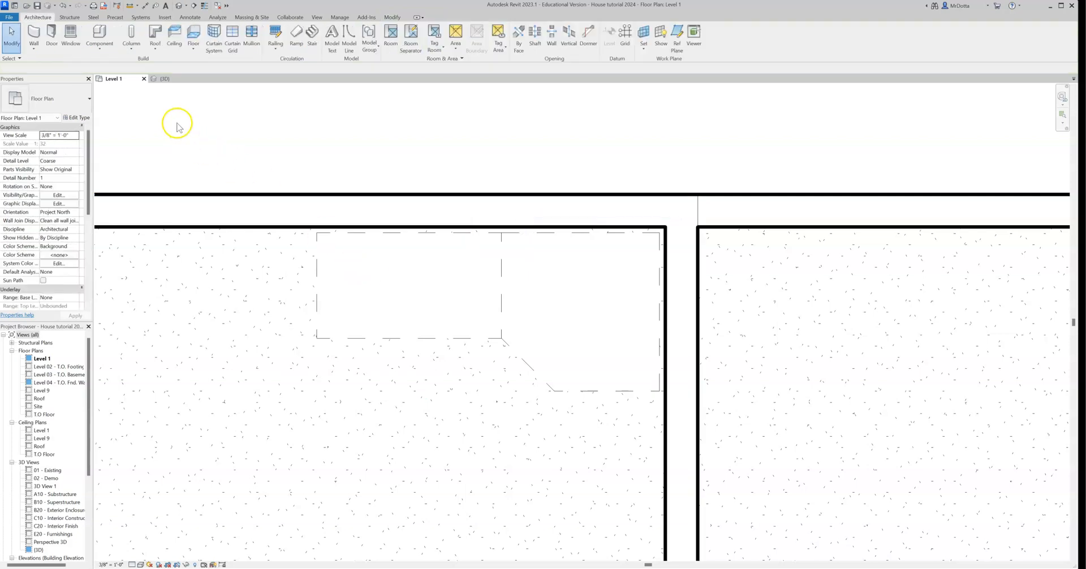
Step: Examine how the sink cabinet sits on the floor and beside the corner cabinet in the 3D view
{"action": "left_click", "coordinate": [163, 79]}
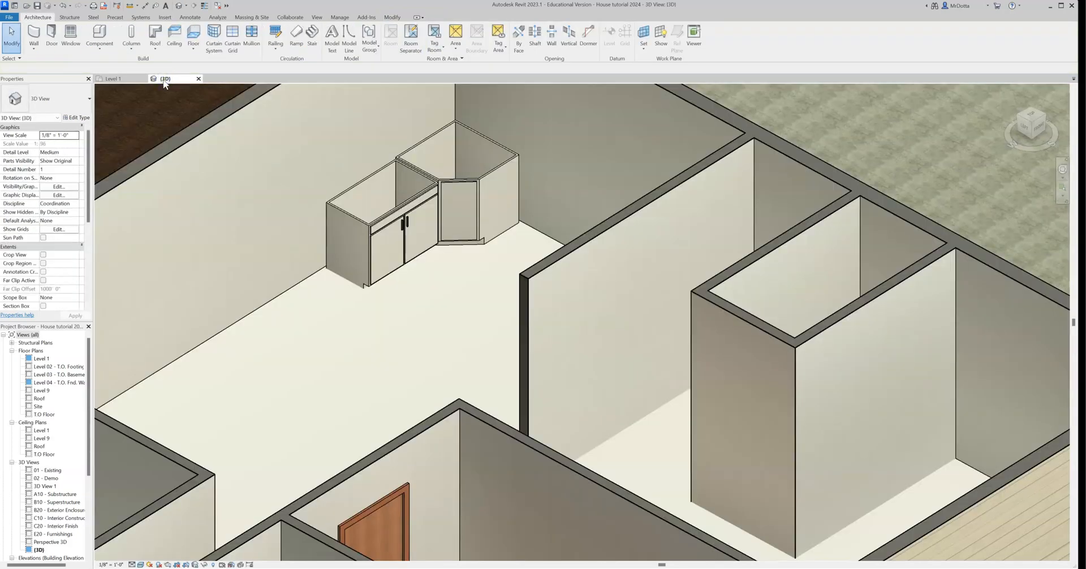
{"action": "scroll", "coordinate": [361, 284], "scroll_direction": "up", "scroll_amount": 3}
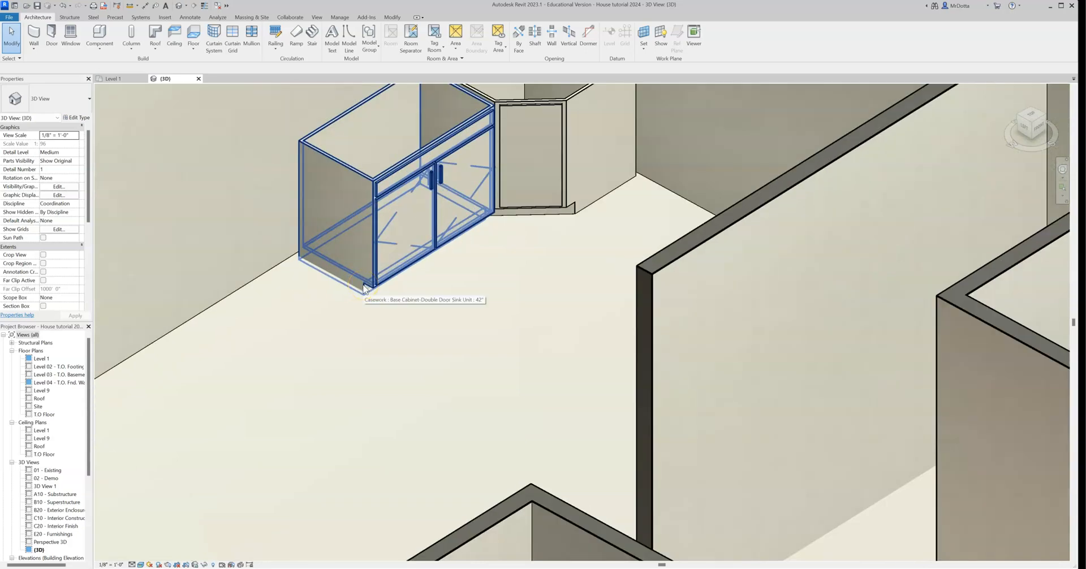
{"action": "scroll", "coordinate": [364, 288], "scroll_direction": "down", "scroll_amount": 5}
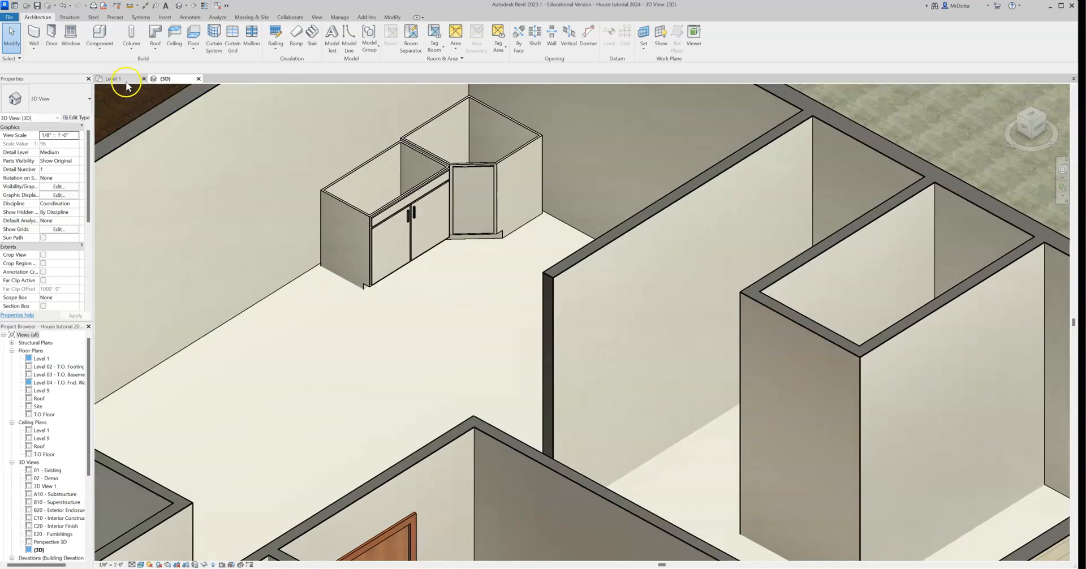
Step: In the Level 1 floor plan, place an 18" Base Cabinet-4 Drawers against the upper wall, directly left of the sink cabinet
{"action": "left_click", "coordinate": [125, 81]}
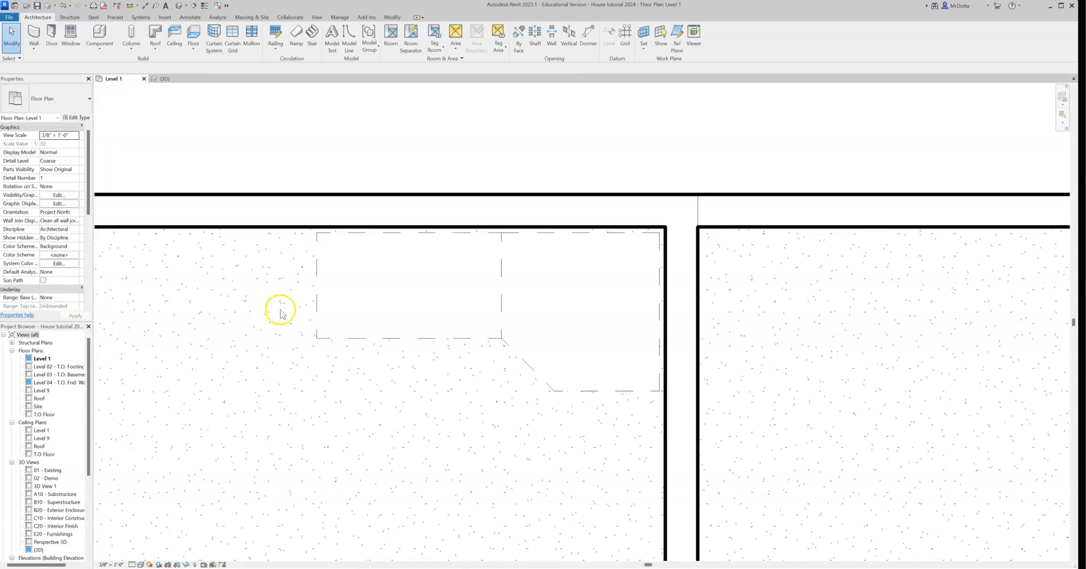
{"action": "scroll", "coordinate": [280, 311], "scroll_direction": "down", "scroll_amount": 1}
{"action": "middle_click_drag", "start_coordinate": [279, 310], "coordinate": [311, 308]}
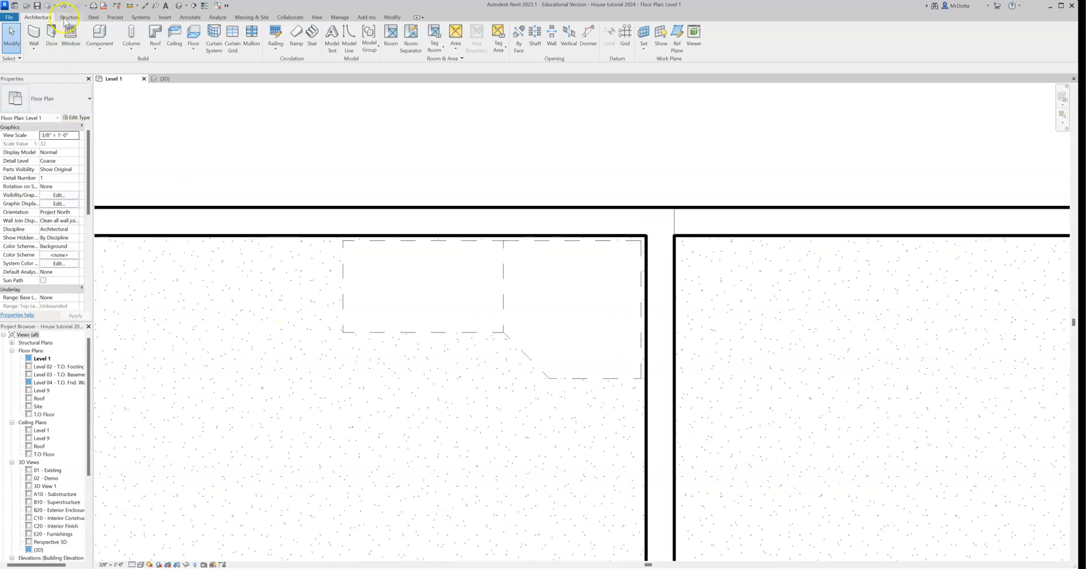
{"action": "left_click", "coordinate": [99, 35]}
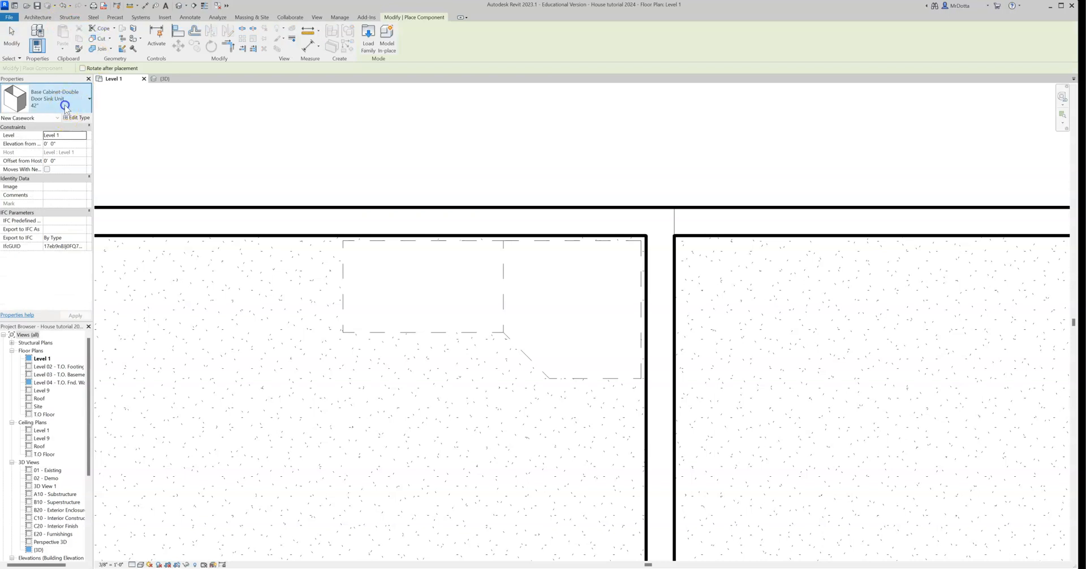
{"action": "left_click", "coordinate": [65, 106]}
{"action": "scroll", "coordinate": [52, 254], "scroll_direction": "up", "scroll_amount": 6}
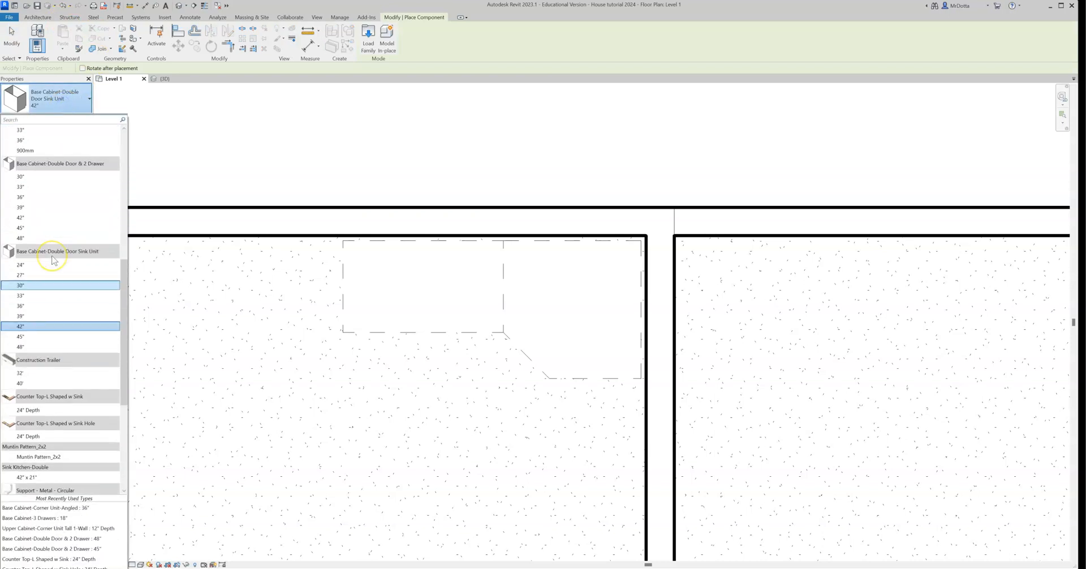
{"action": "scroll", "coordinate": [52, 259], "scroll_direction": "up", "scroll_amount": 5}
{"action": "scroll", "coordinate": [52, 260], "scroll_direction": "up", "scroll_amount": 3}
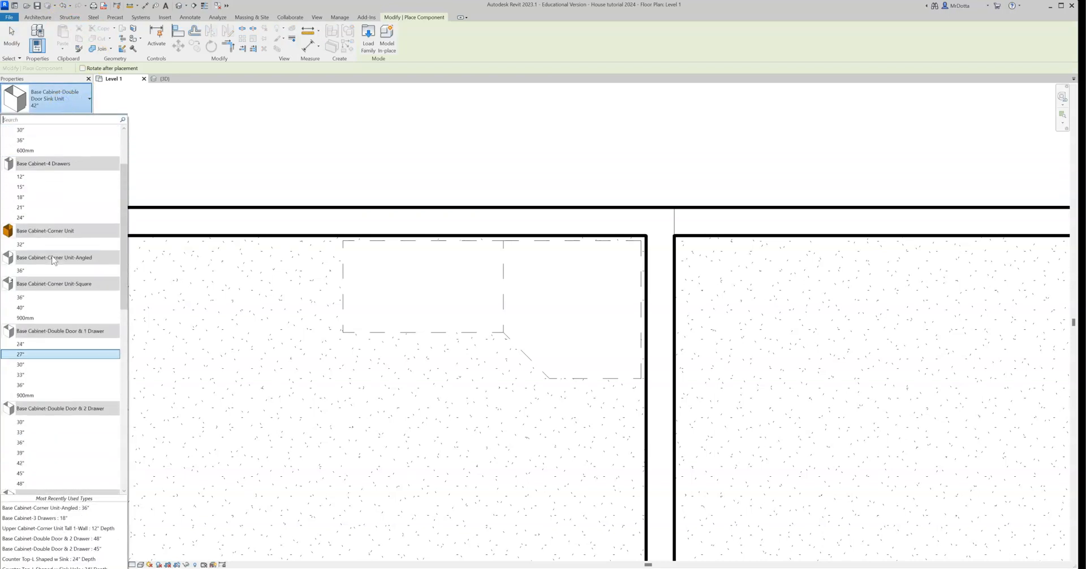
{"action": "scroll", "coordinate": [53, 259], "scroll_direction": "up", "scroll_amount": 3}
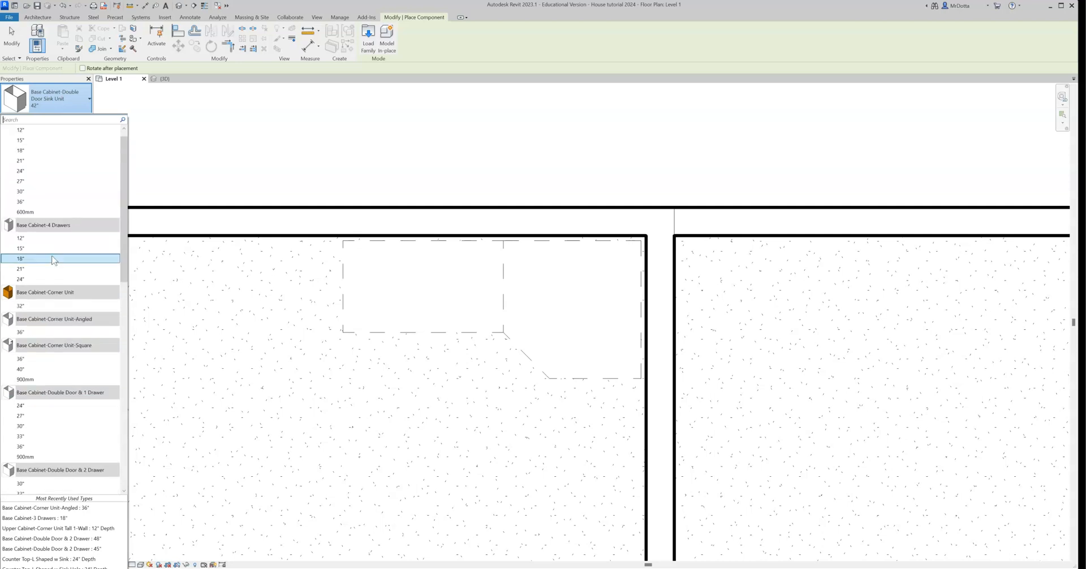
{"action": "left_click", "coordinate": [21, 259]}
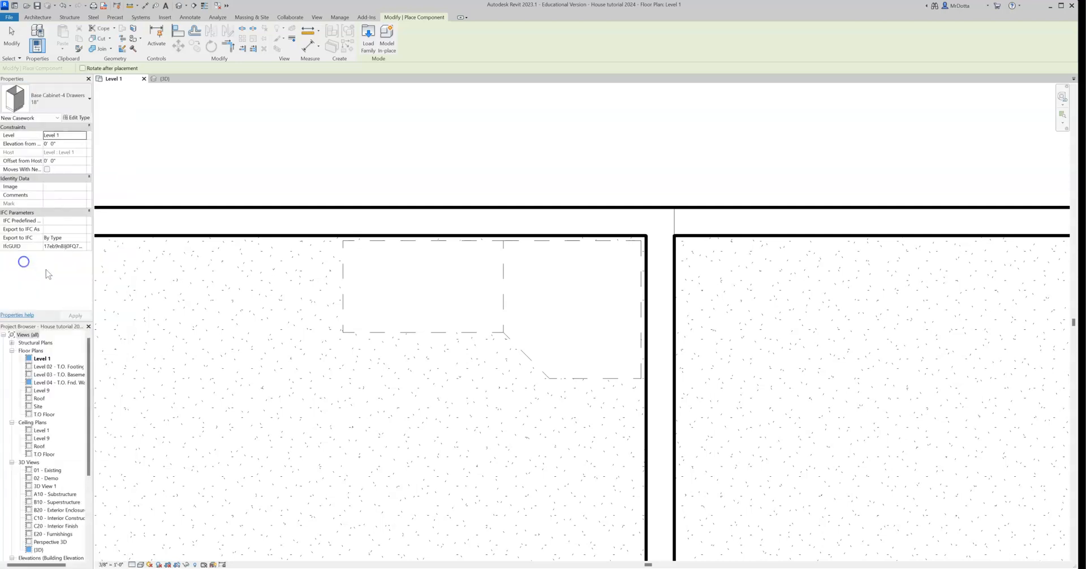
{"action": "left_click", "coordinate": [307, 242]}
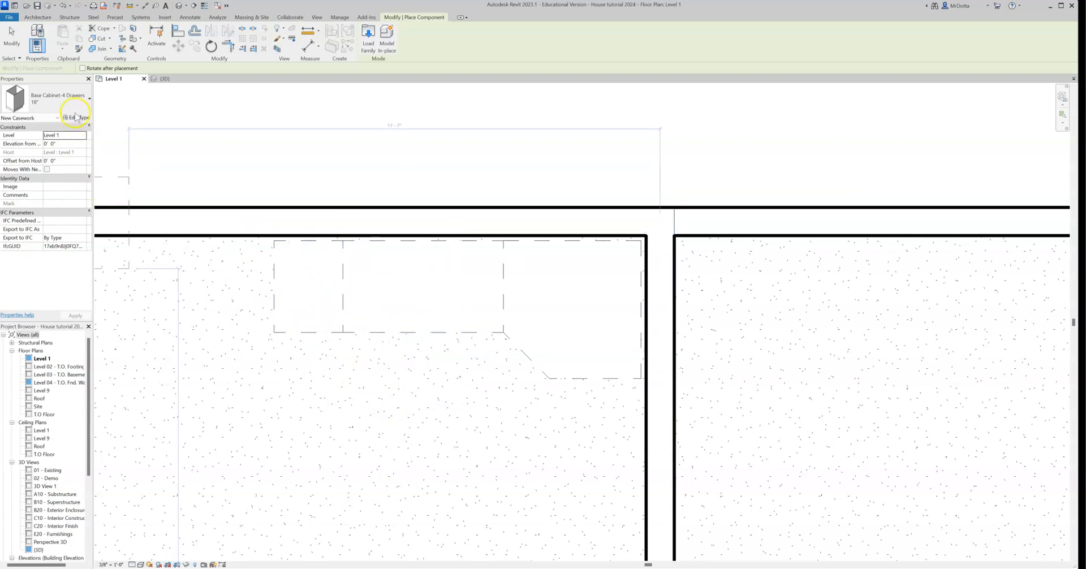
{"action": "key", "text": "Escape"}
{"action": "key", "text": "Escape"}
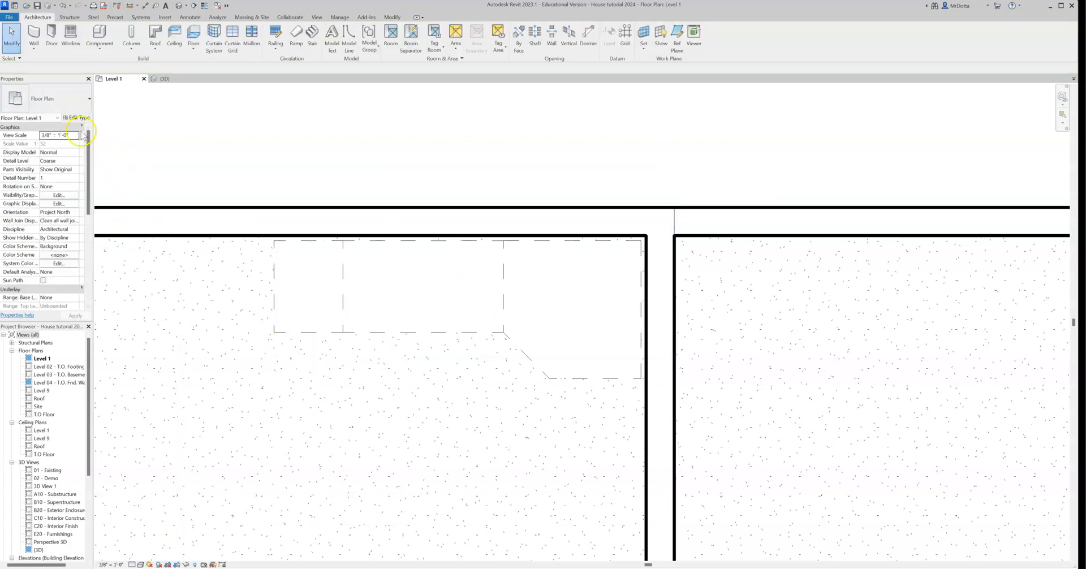
Step: Place a 36" Base Cabinet-Double Door & 2 Drawer on the open floor below the cabinet run in the Level 1 plan
{"action": "left_click", "coordinate": [100, 30]}
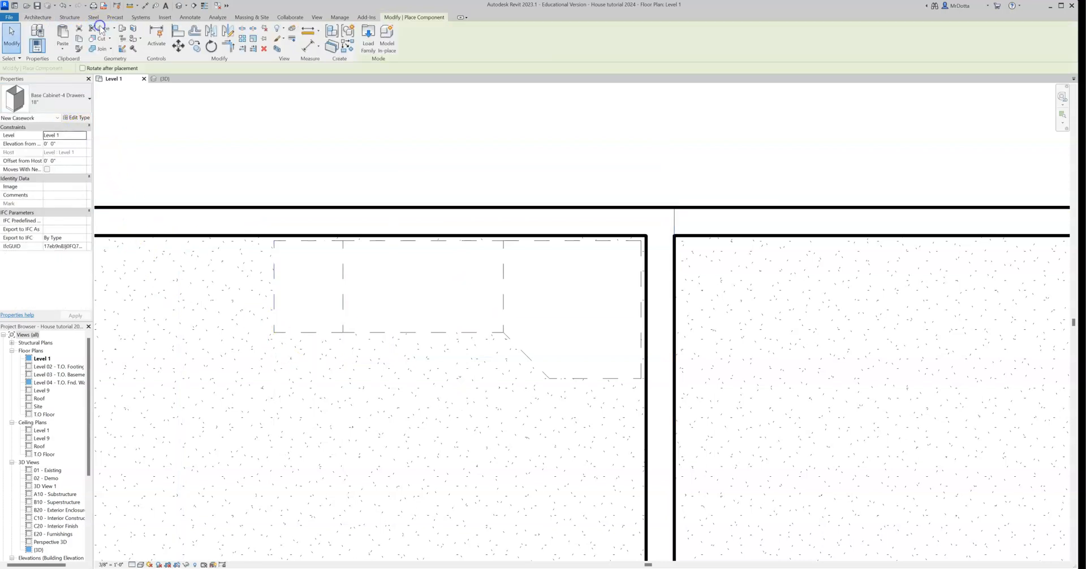
{"action": "left_click", "coordinate": [57, 93]}
{"action": "scroll", "coordinate": [44, 238], "scroll_direction": "down", "scroll_amount": 3}
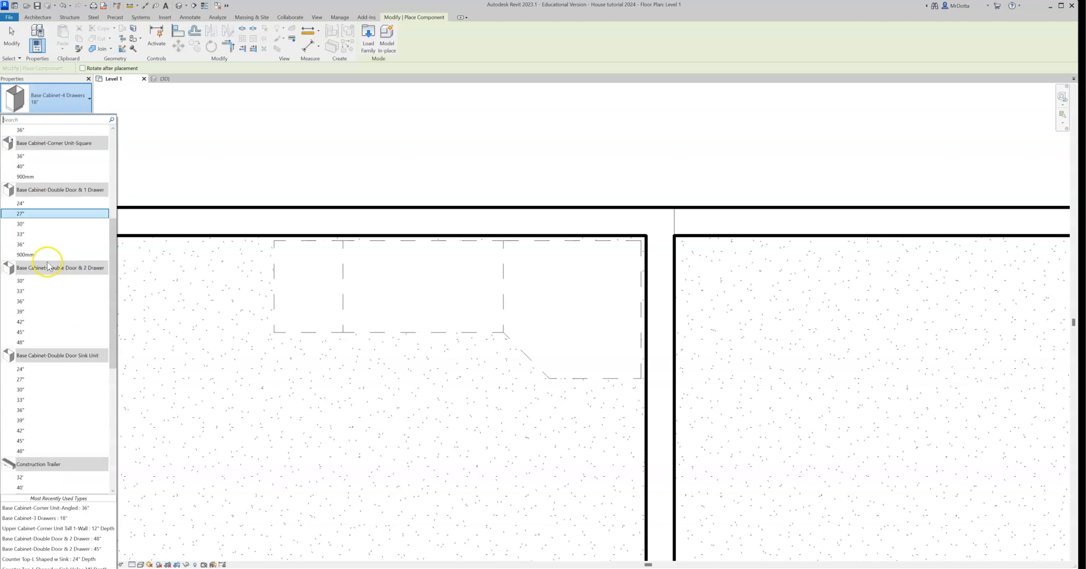
{"action": "left_click", "coordinate": [24, 301]}
{"action": "middle_click_drag", "start_coordinate": [328, 418], "coordinate": [225, 255]}
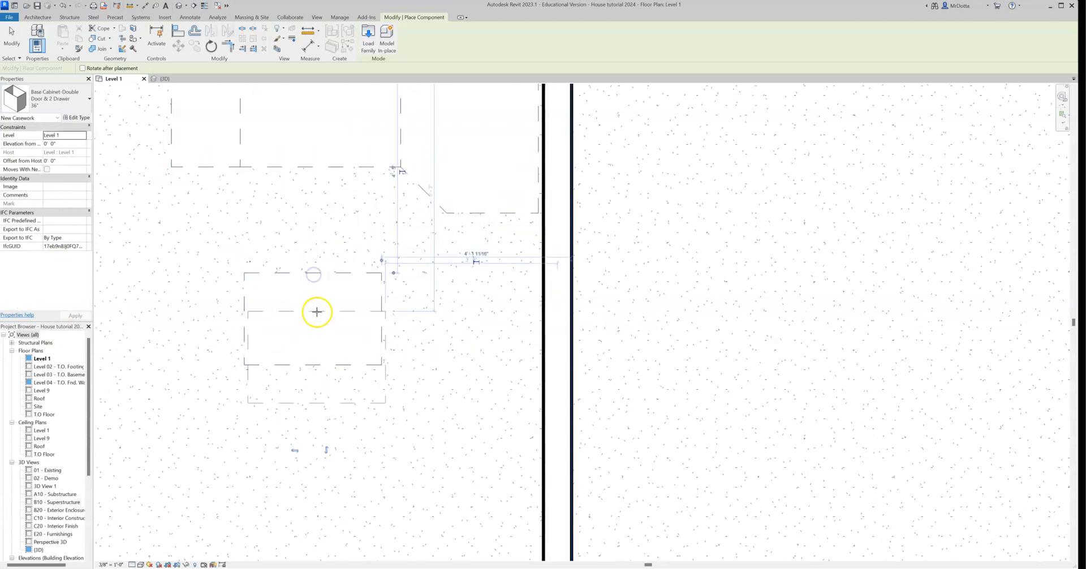
{"action": "key", "text": "Escape"}
{"action": "key", "text": "Escape"}
{"action": "left_click", "coordinate": [165, 79]}
{"action": "left_click", "coordinate": [113, 78]}
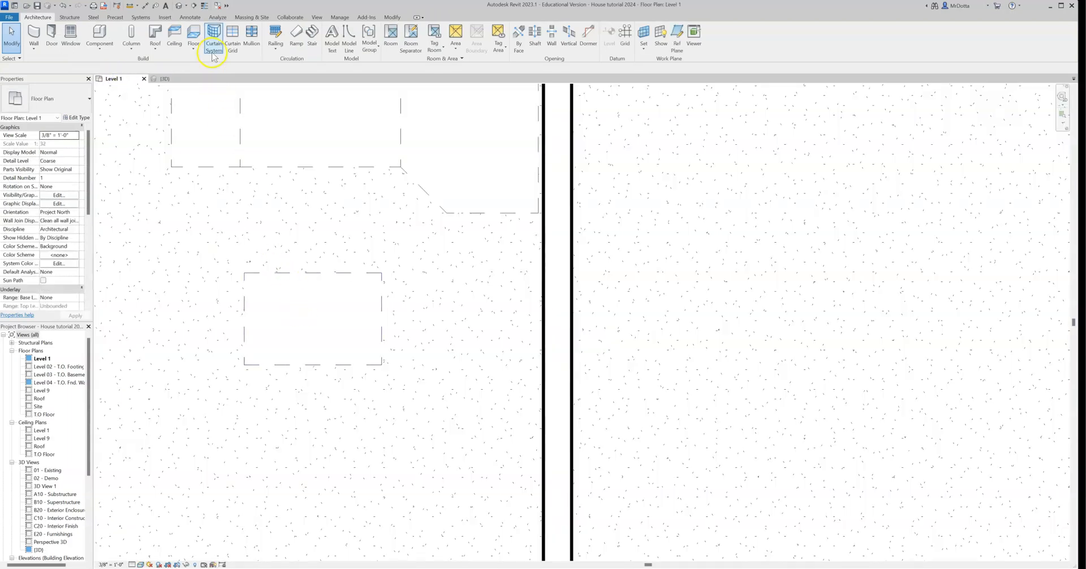
Step: Rotate the free-standing 36" double-door cabinet 90° clockwise about its centre
{"action": "left_click", "coordinate": [70, 17]}
{"action": "left_click", "coordinate": [37, 17]}
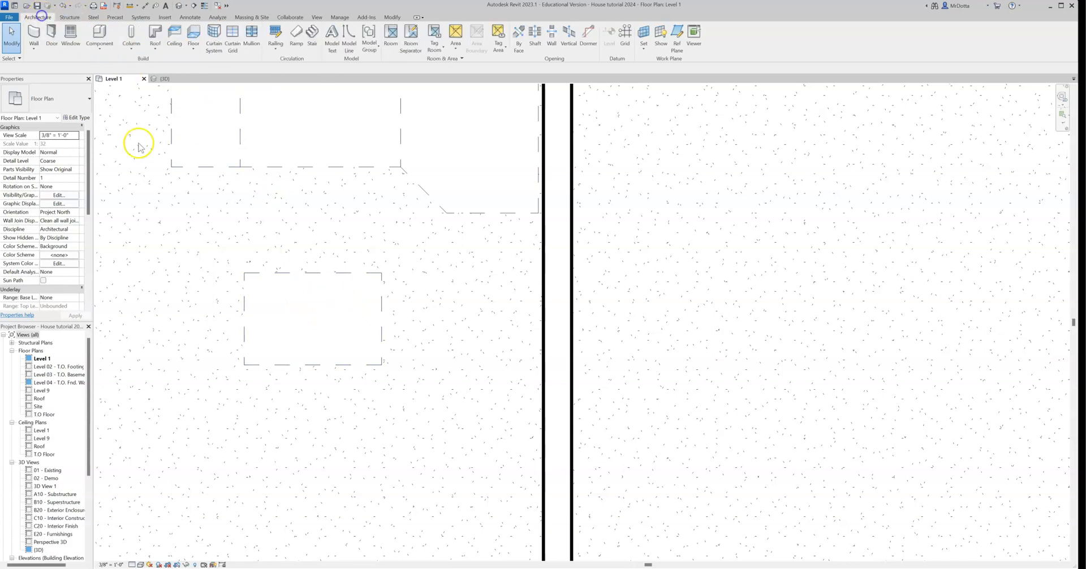
{"action": "left_click", "coordinate": [288, 273]}
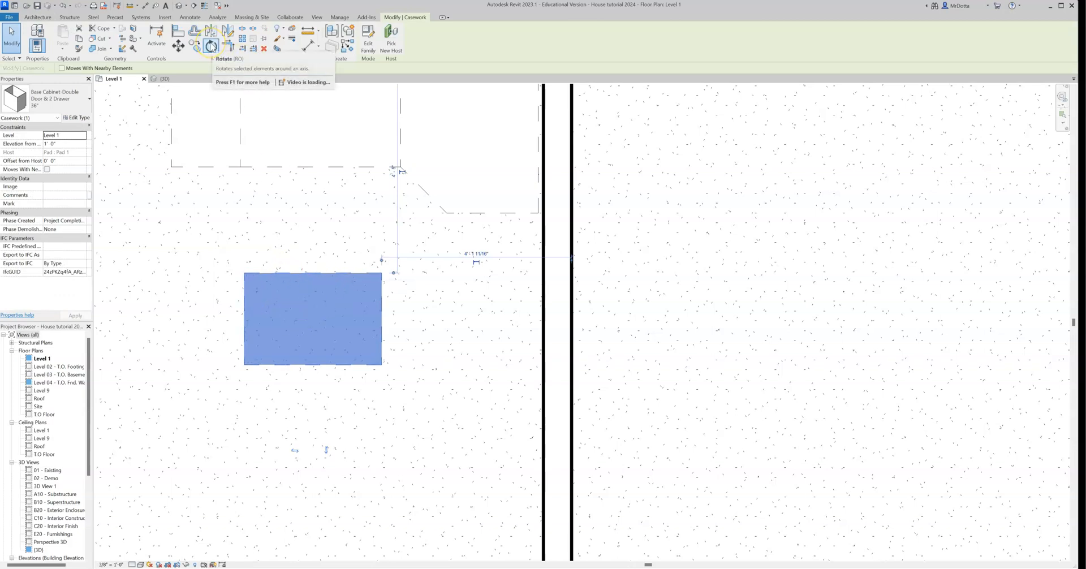
{"action": "left_click", "coordinate": [211, 46]}
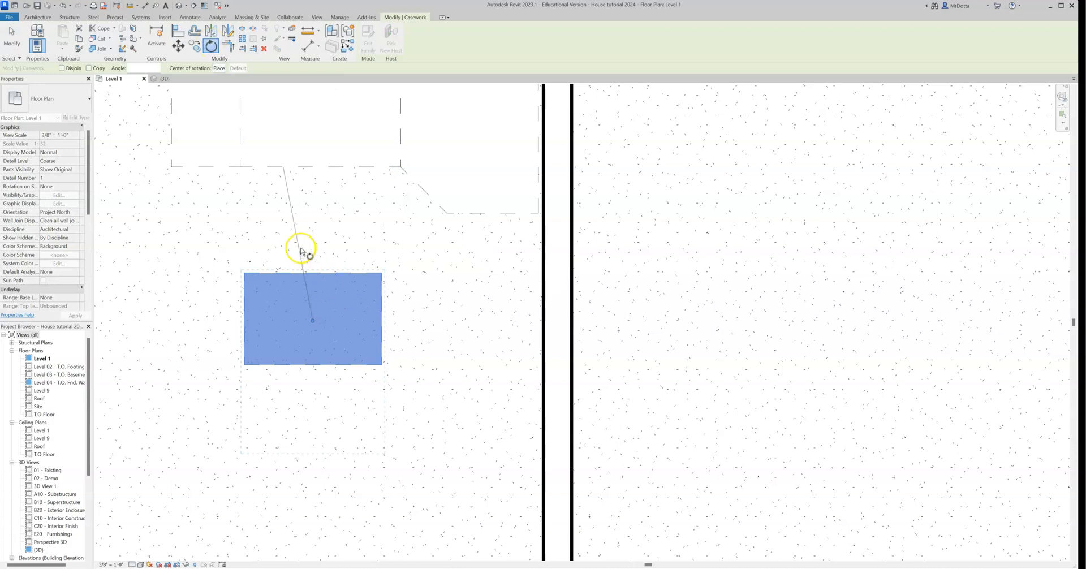
{"action": "left_click", "coordinate": [317, 222]}
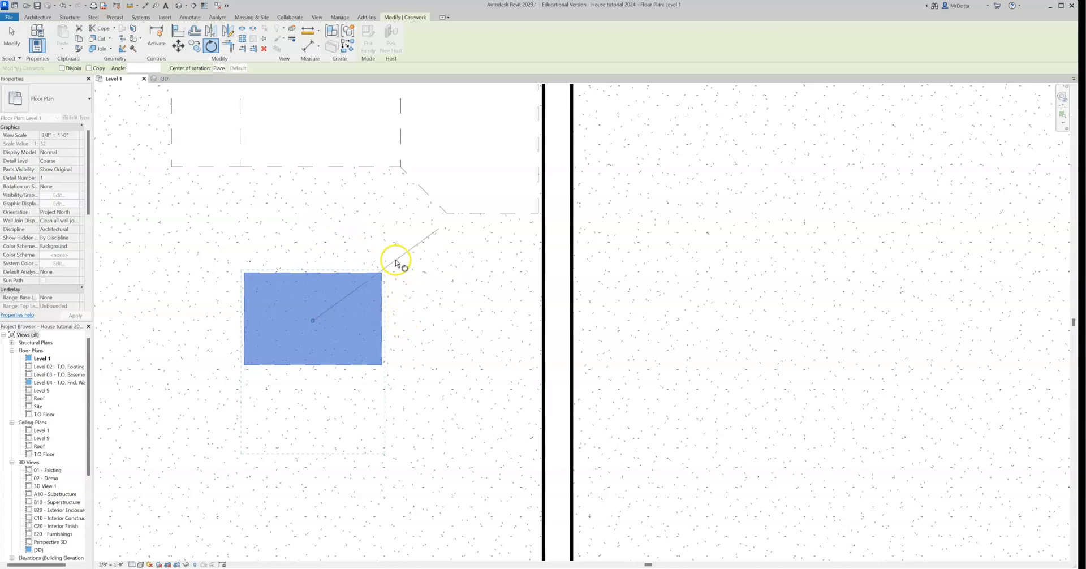
{"action": "left_click", "coordinate": [402, 322]}
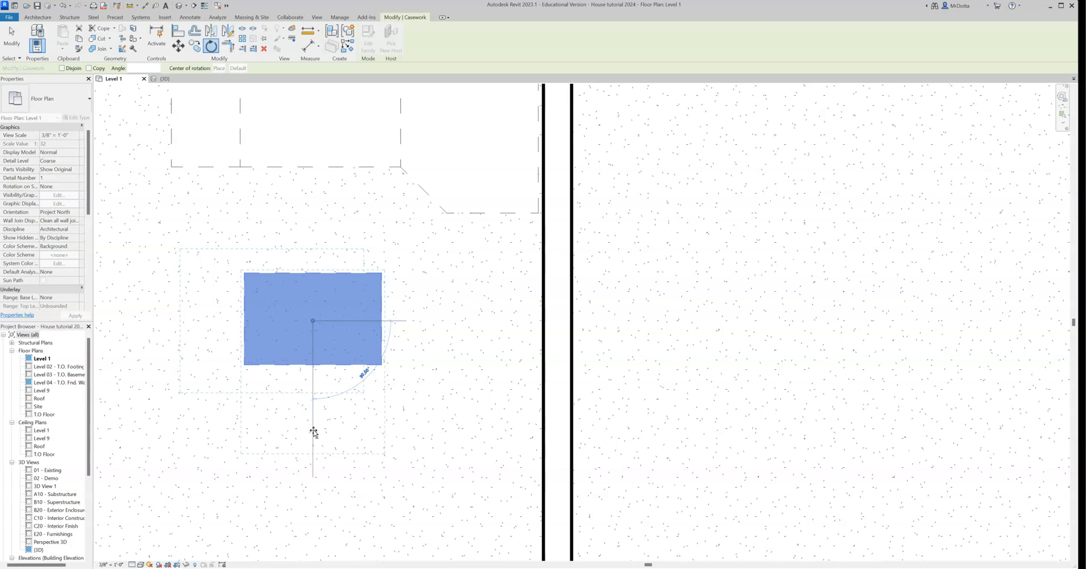
{"action": "left_click", "coordinate": [314, 433]}
{"action": "left_click", "coordinate": [314, 433]}
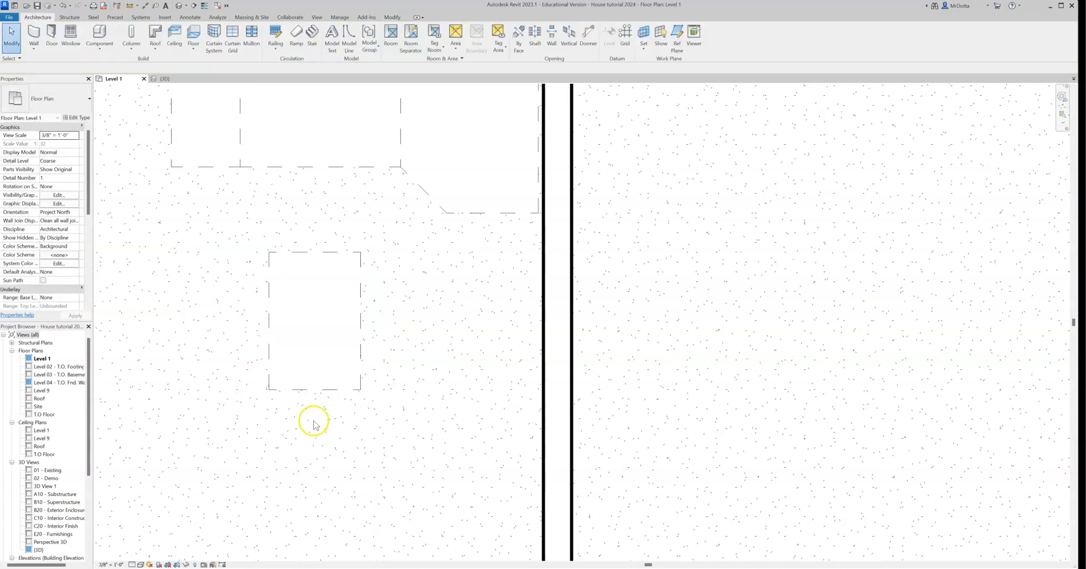
Step: Move the rotated cabinet against the right wall, directly below the corner cabinet, and check the cabinet run in the 3D view
{"action": "left_click", "coordinate": [315, 345]}
{"action": "left_click_drag", "start_coordinate": [348, 345], "coordinate": [407, 322]}
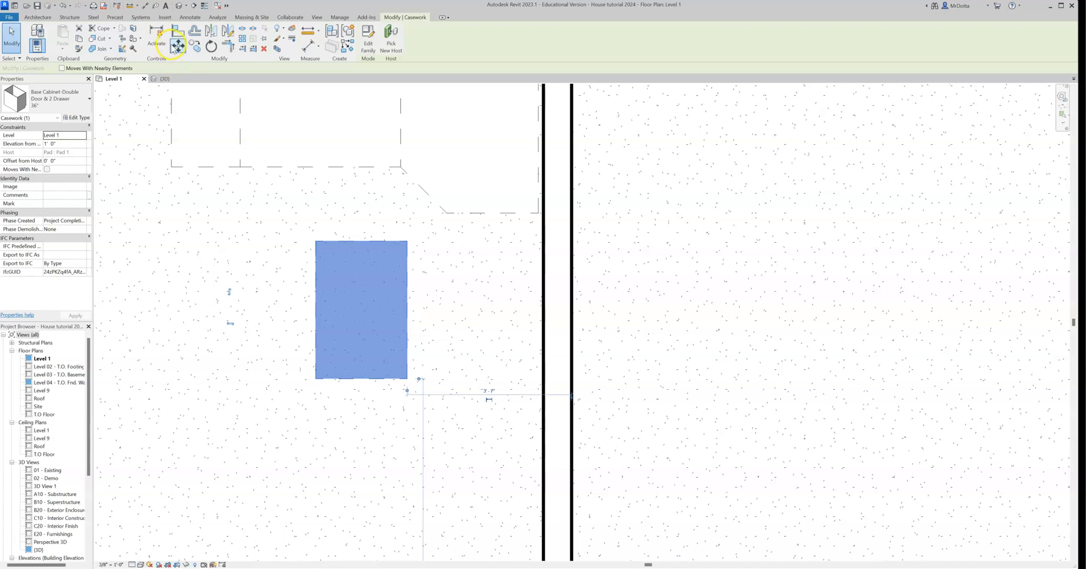
{"action": "left_click_drag", "start_coordinate": [406, 305], "coordinate": [537, 279]}
{"action": "left_click", "coordinate": [405, 338]}
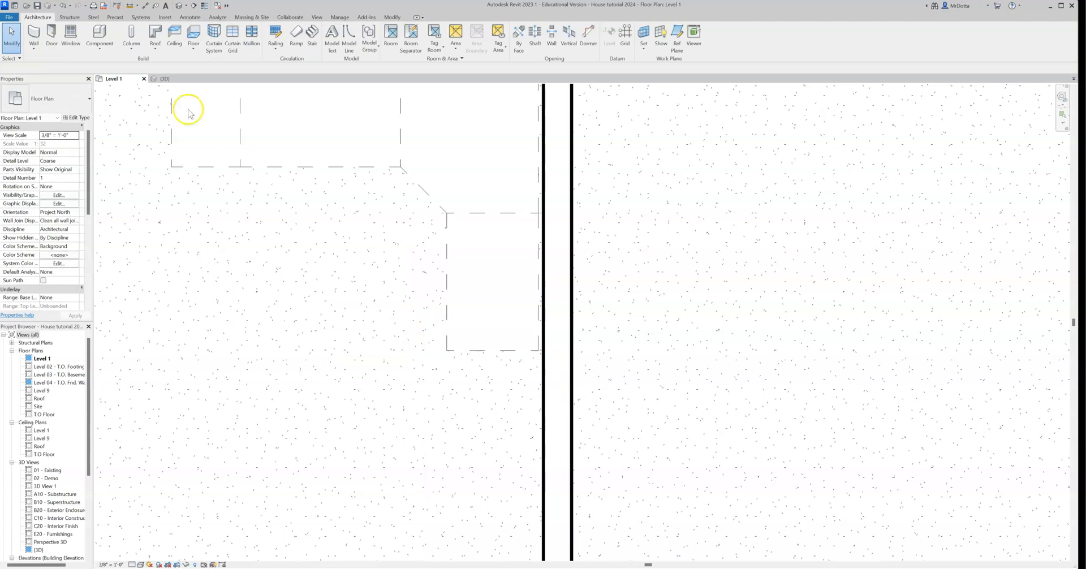
{"action": "left_click", "coordinate": [163, 79]}
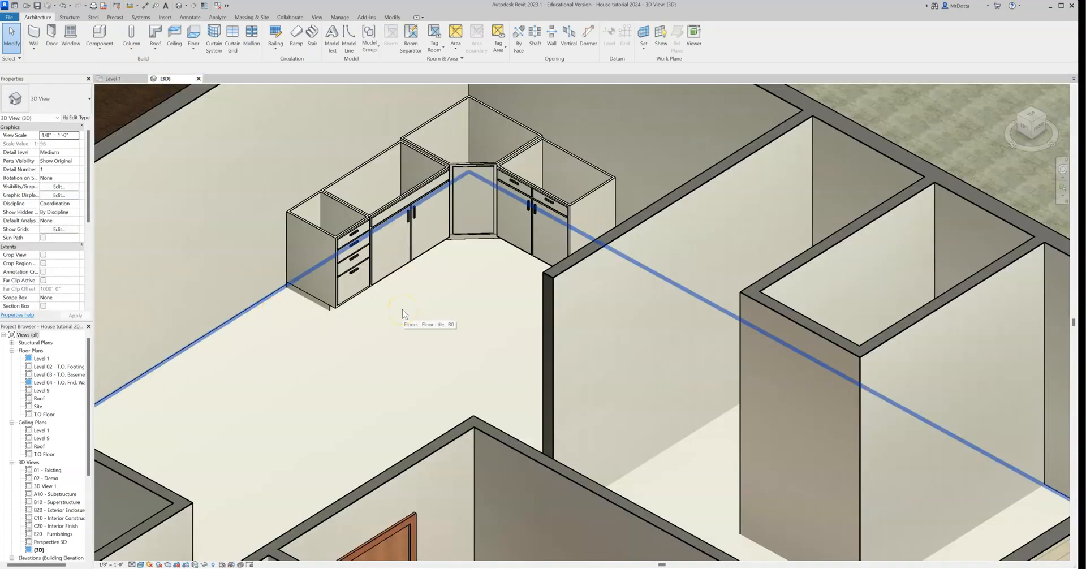
{"action": "middle_click_drag", "start_coordinate": [421, 310], "coordinate": [414, 346]}
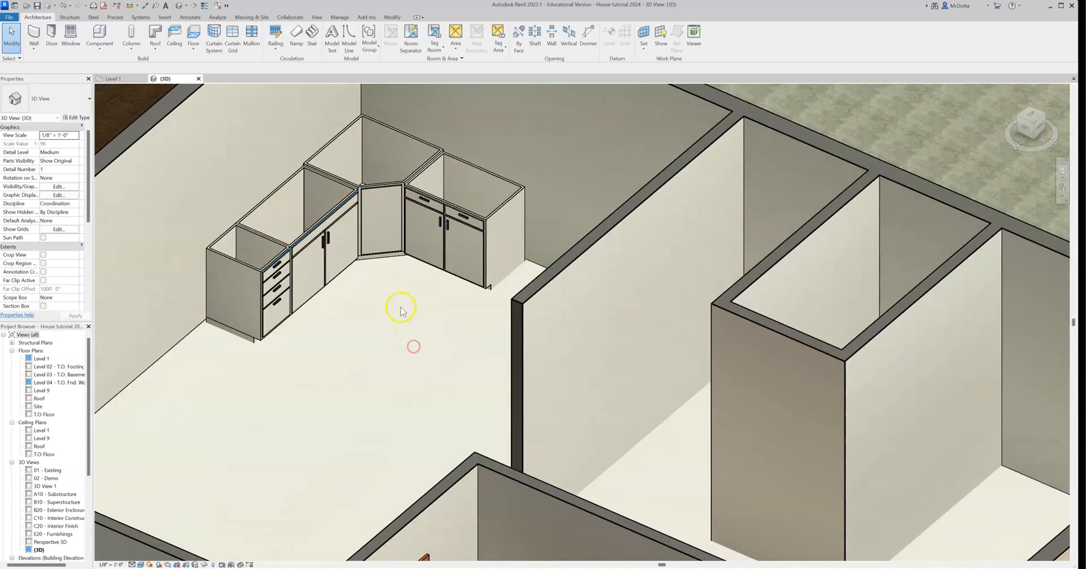
Step: In the Level 1 floor plan, choose Upper Cabinet-Corner Unit Tall 1-Wall, 12" Depth, as the component to place and bring the kitchen corner into view
{"action": "left_click", "coordinate": [117, 79]}
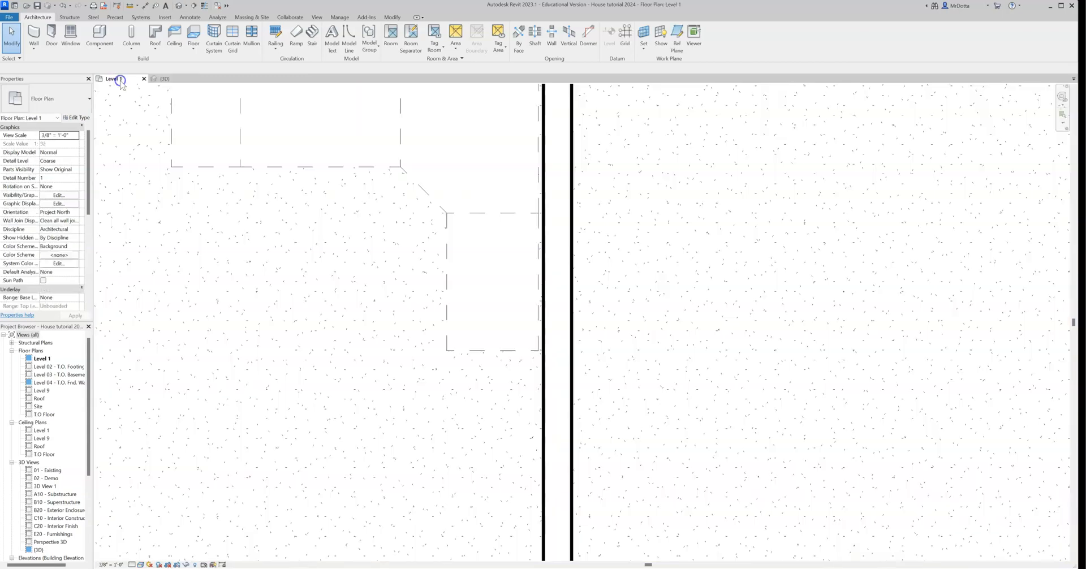
{"action": "left_click", "coordinate": [98, 35]}
{"action": "left_click", "coordinate": [53, 106]}
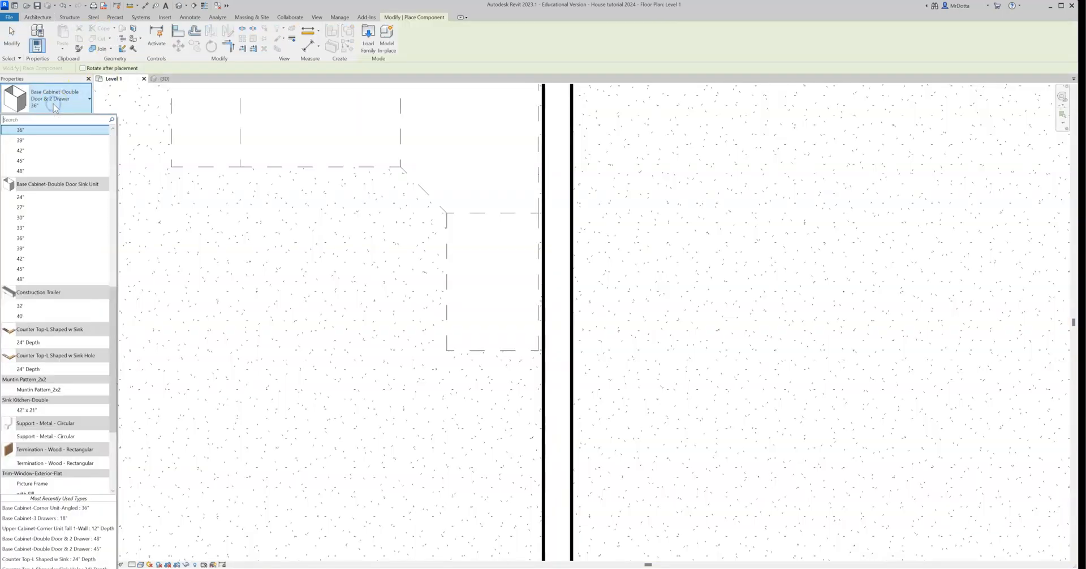
{"action": "scroll", "coordinate": [72, 238], "scroll_direction": "down", "scroll_amount": 5}
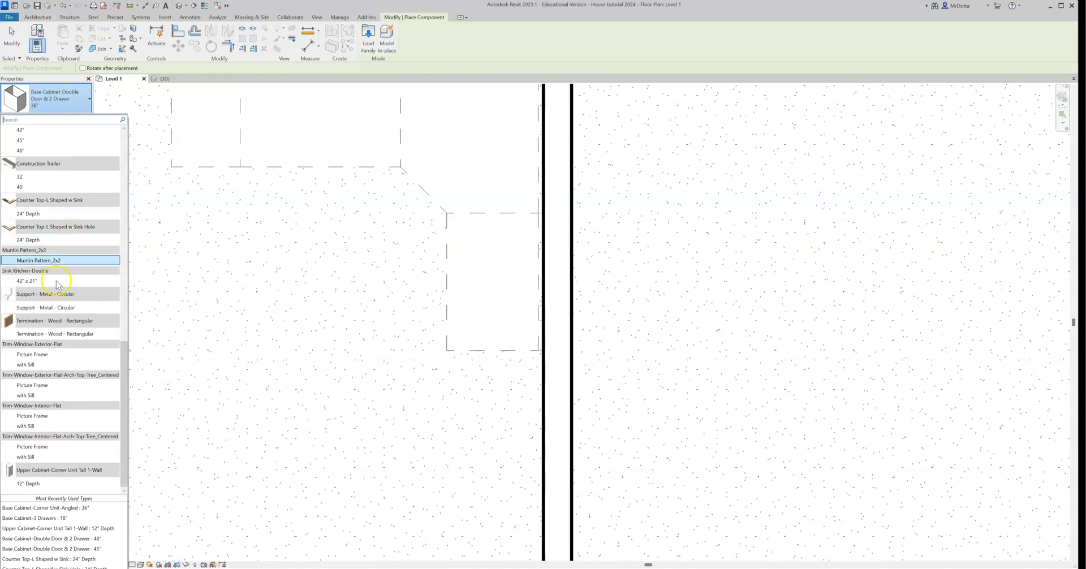
{"action": "left_click", "coordinate": [28, 483]}
{"action": "middle_click_drag", "start_coordinate": [274, 293], "coordinate": [206, 404]}
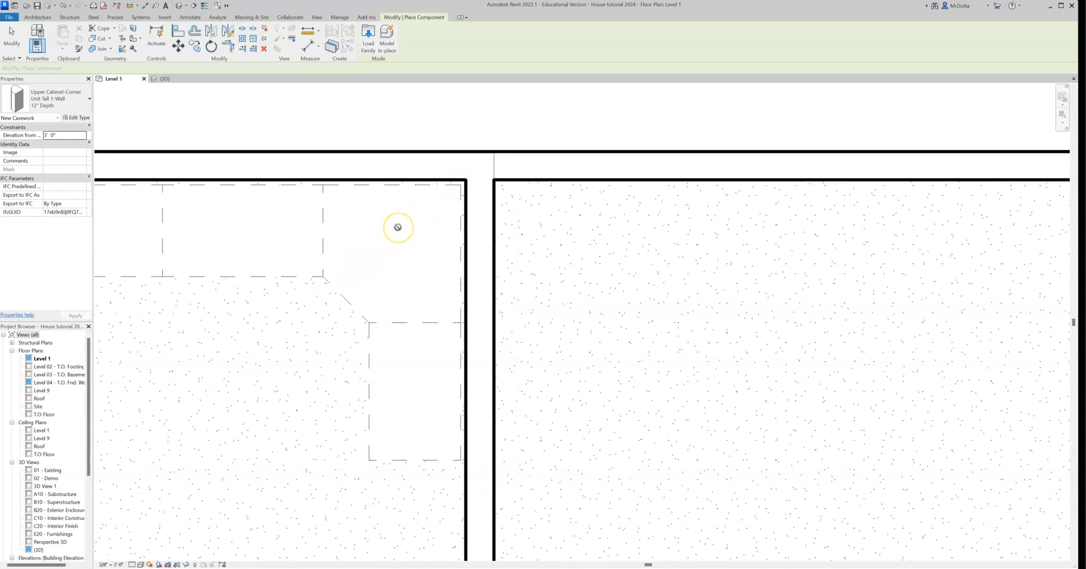
{"action": "scroll", "coordinate": [397, 227], "scroll_direction": "down", "scroll_amount": 1}
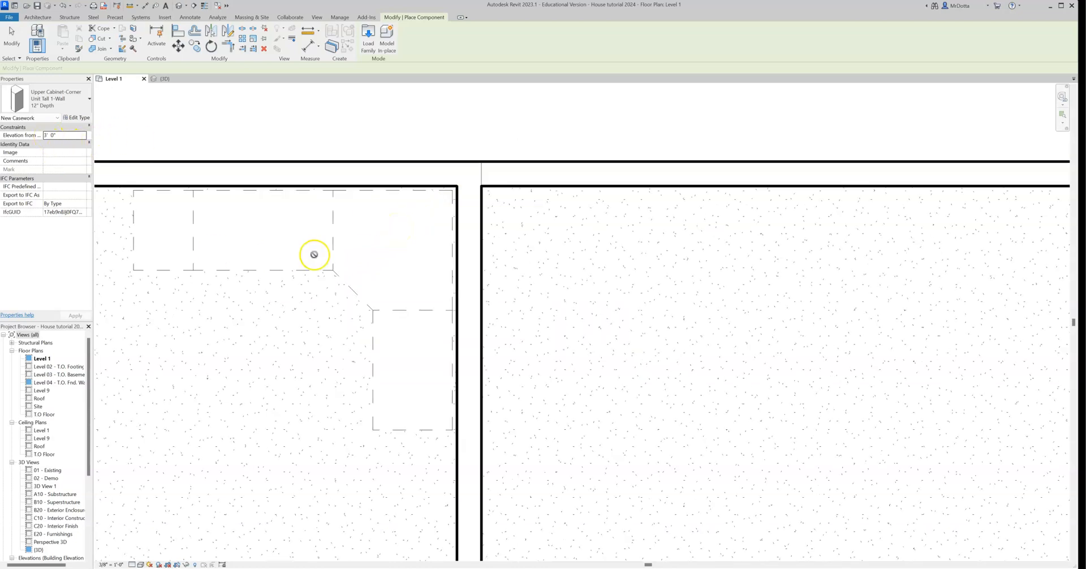
{"action": "key", "text": "Escape"}
{"action": "key", "text": "Escape"}
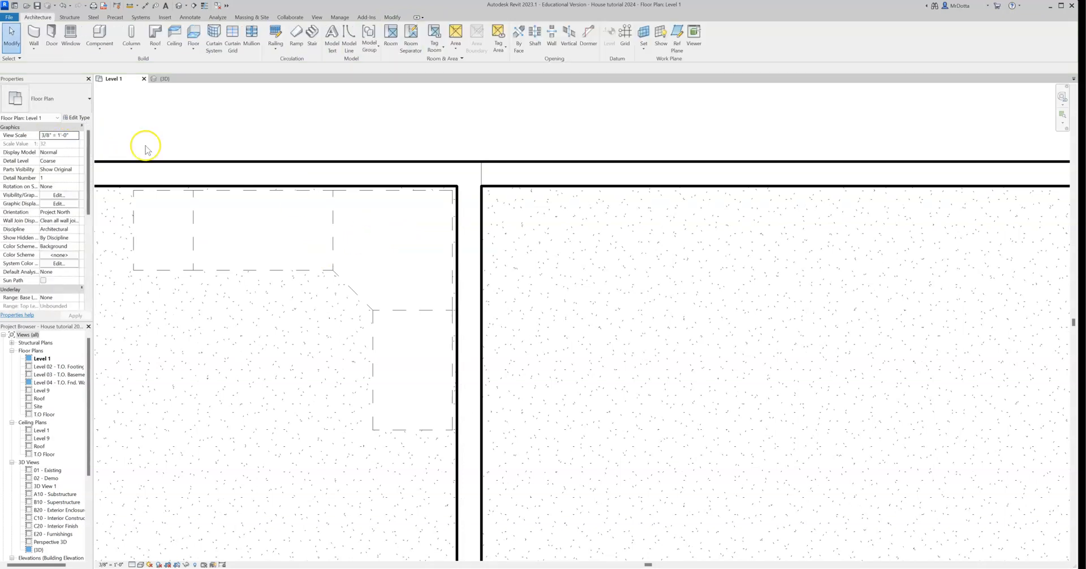
{"action": "left_click", "coordinate": [43, 98]}
{"action": "key", "text": "Escape"}
{"action": "key", "text": "c"}
{"action": "key", "text": "m"}
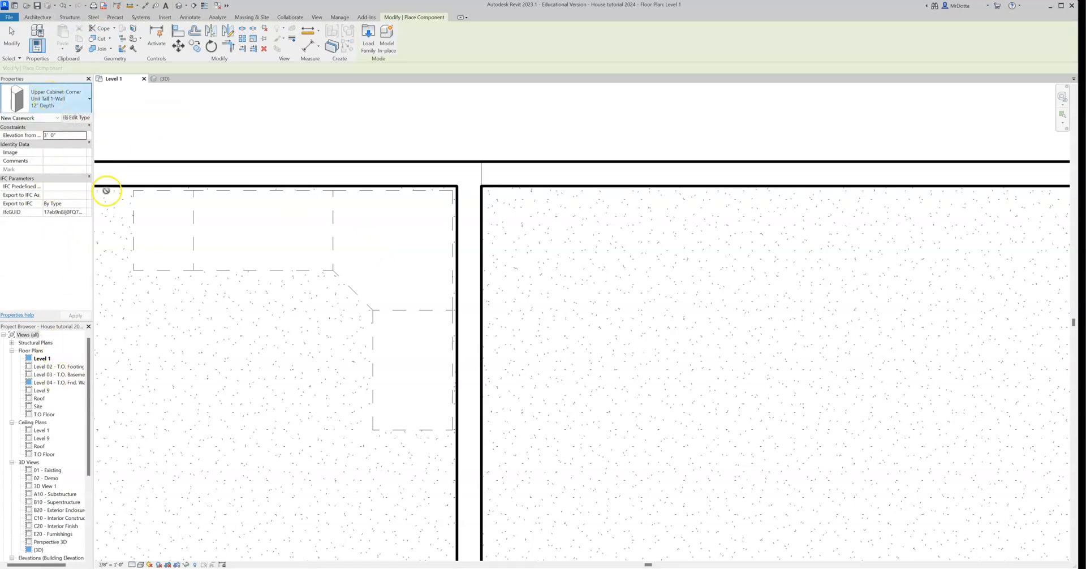
{"action": "scroll", "coordinate": [216, 253], "scroll_direction": "down", "scroll_amount": 3}
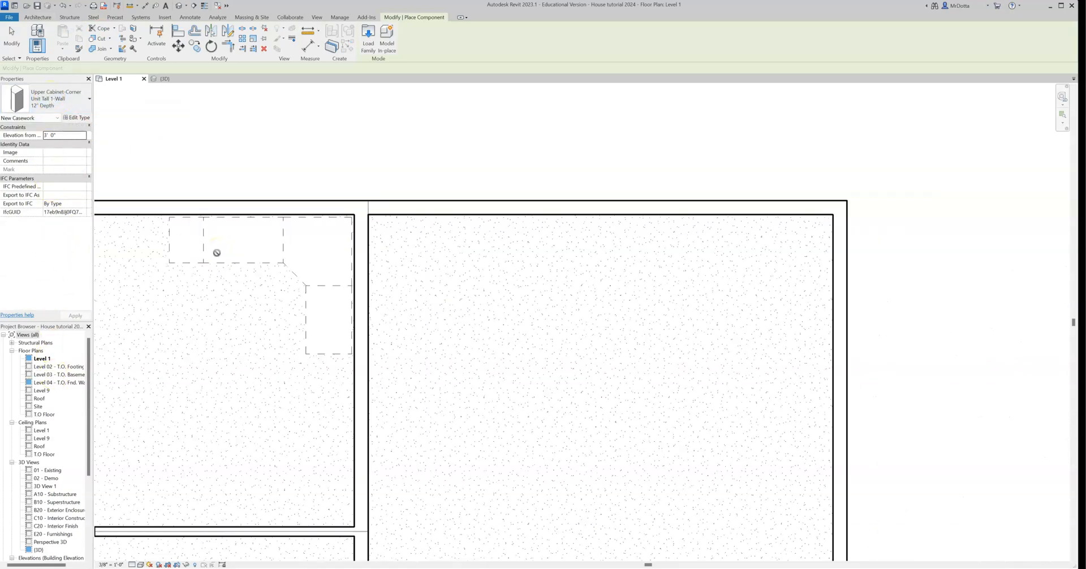
{"action": "middle_click_drag", "start_coordinate": [271, 296], "coordinate": [293, 253]}
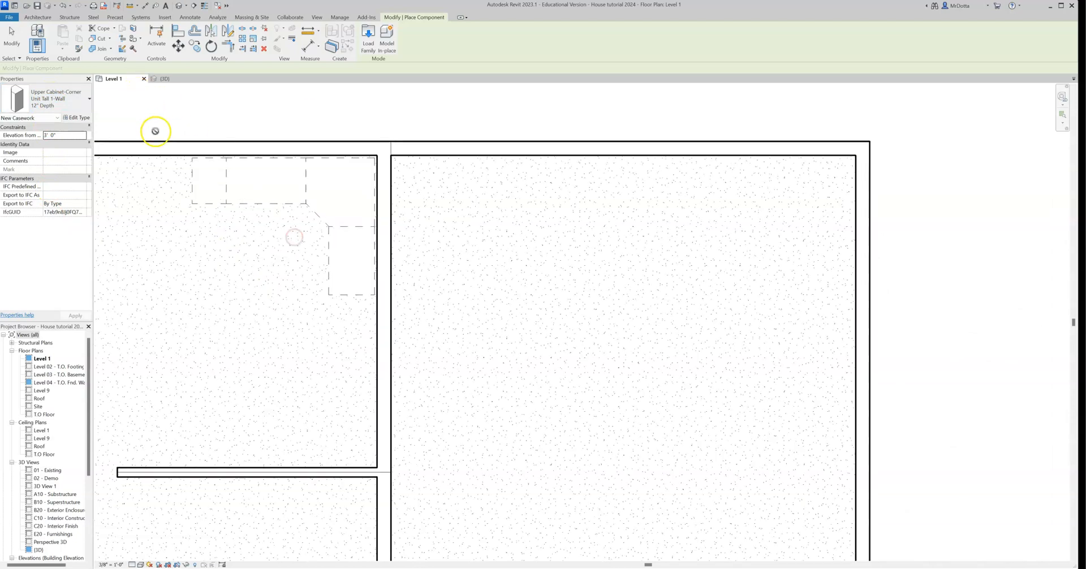
{"action": "key", "text": "Escape"}
{"action": "key", "text": "Escape"}
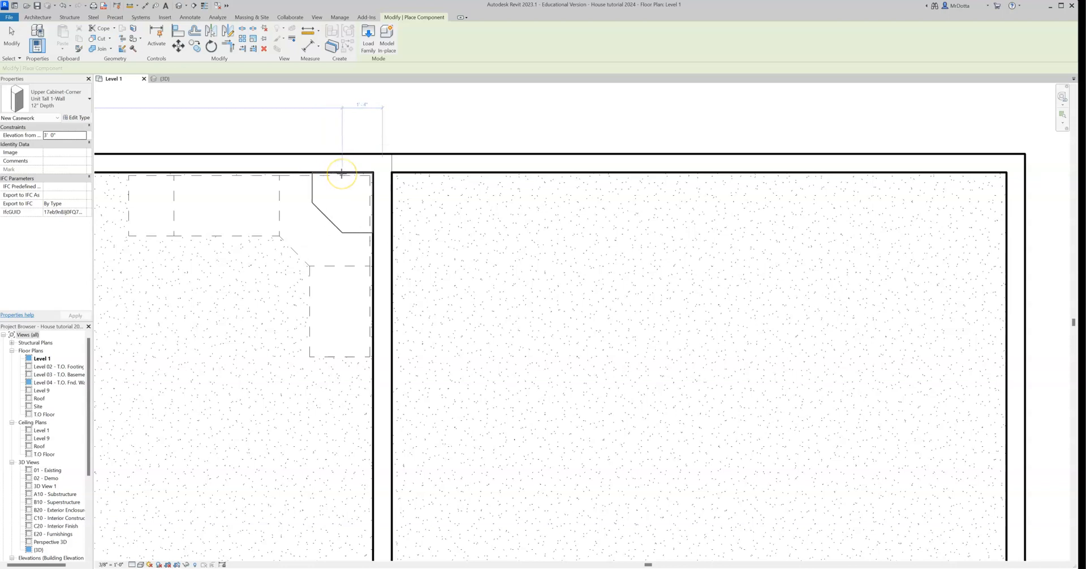
Step: Place the 12" deep upper corner cabinet on the upper wall, fitted into the kitchen corner over the base corner unit
{"action": "left_click", "coordinate": [342, 174]}
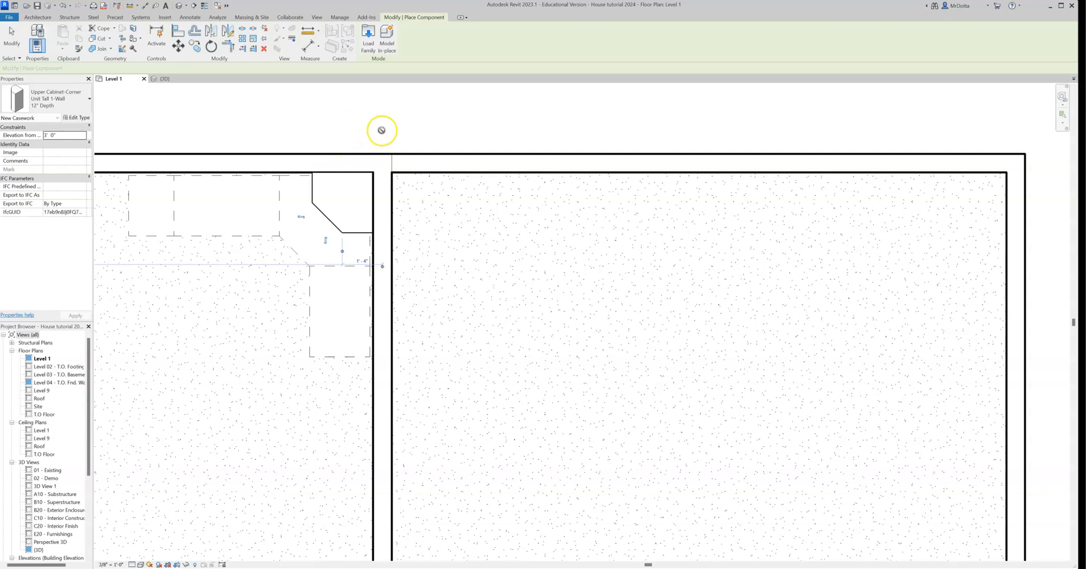
{"action": "key", "text": "Escape"}
{"action": "key", "text": "Escape"}
Step: In the 3D view, set the upper corner cabinet's elevation from level to 5' 0" and inspect it above the base cabinets
{"action": "left_click", "coordinate": [163, 79]}
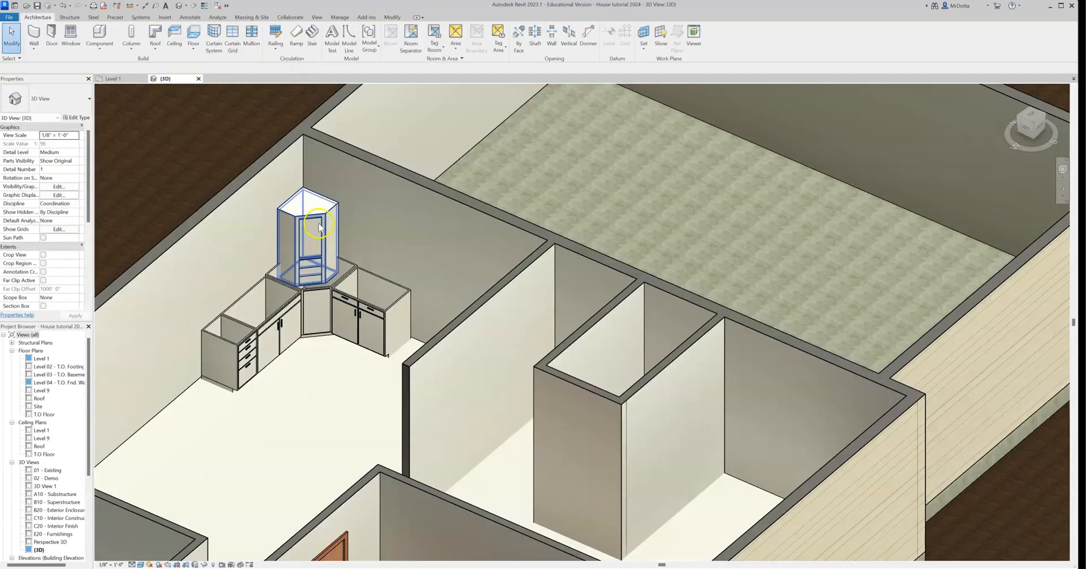
{"action": "left_click", "coordinate": [319, 227]}
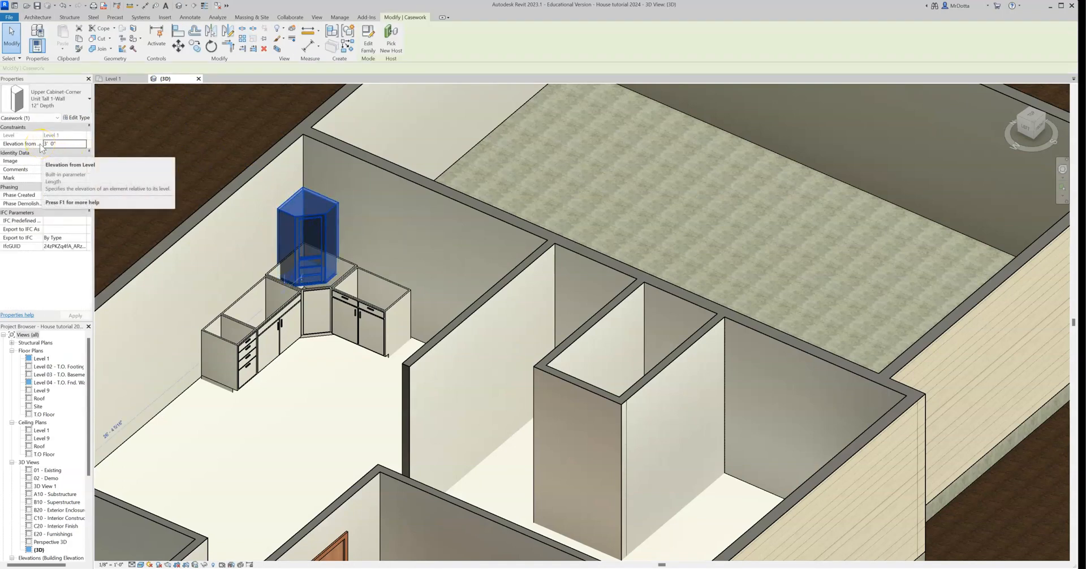
{"action": "left_click", "coordinate": [45, 145]}
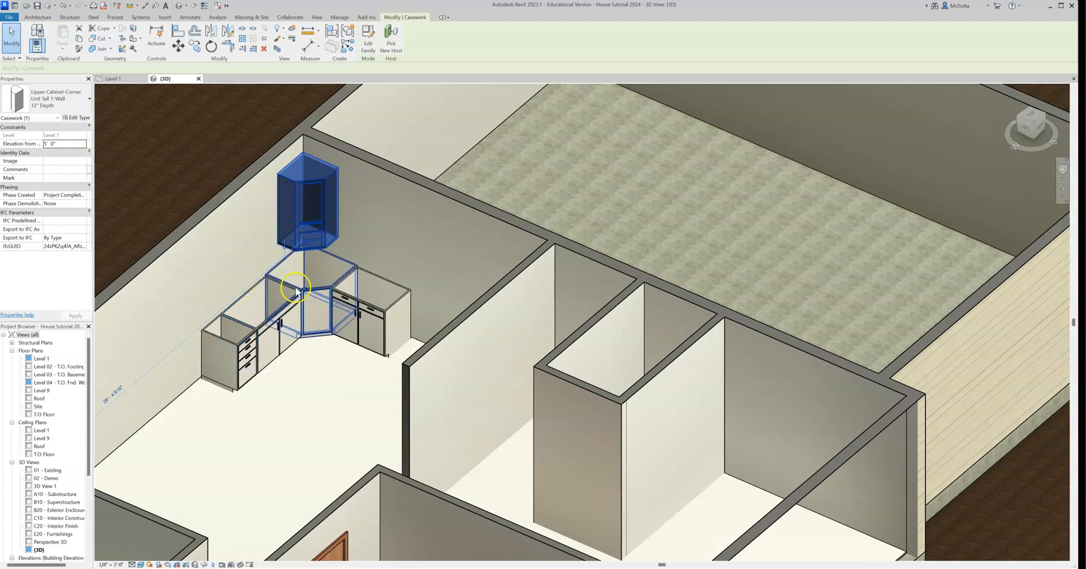
{"action": "middle_click_drag", "start_coordinate": [291, 285], "coordinate": [285, 235], "text": "ctrl"}
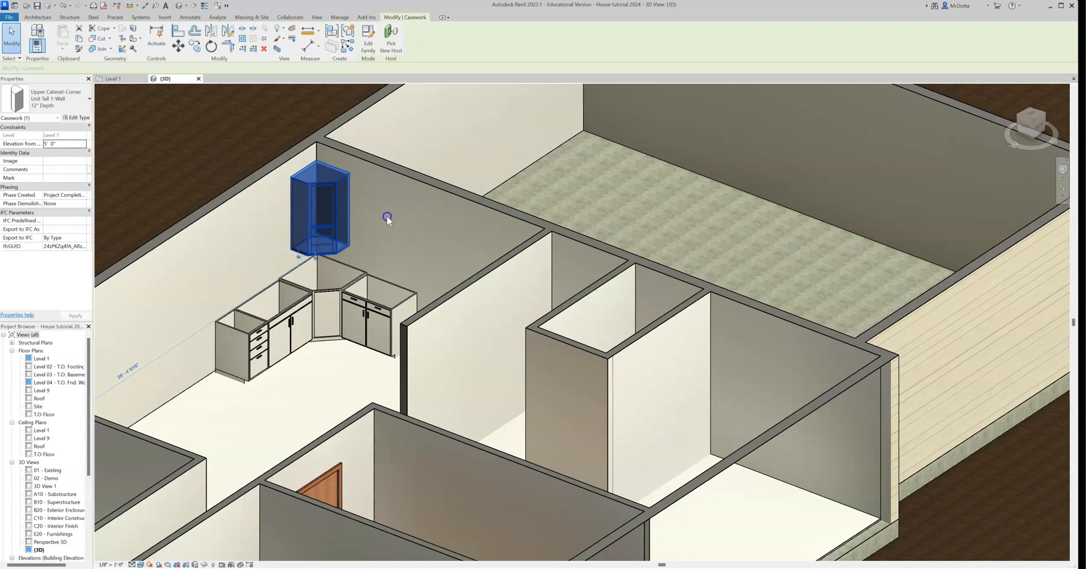
{"action": "key", "text": "Escape"}
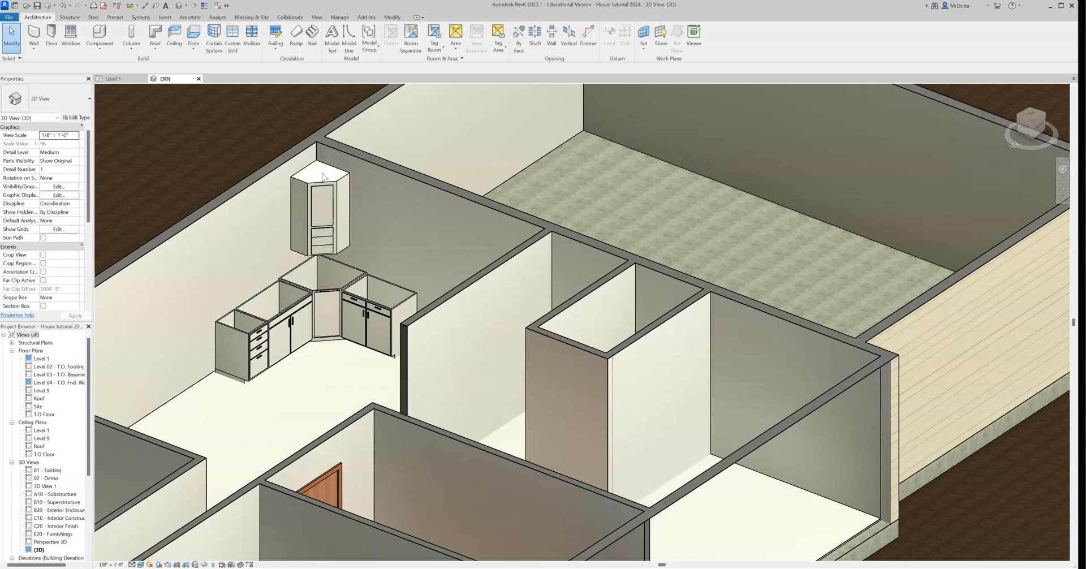
{"action": "left_click", "coordinate": [317, 188]}
{"action": "middle_click_drag", "start_coordinate": [308, 277], "coordinate": [351, 302], "text": "shift"}
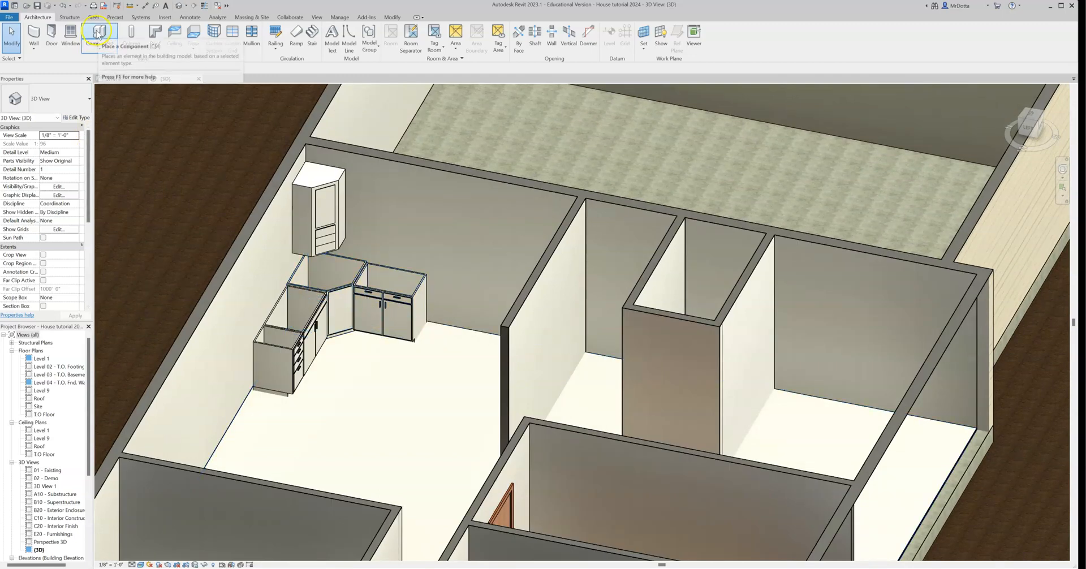
Step: Open the Autodesk family library and switch from Base Cabinets to the Specialty Equipment category
{"action": "left_click", "coordinate": [164, 17]}
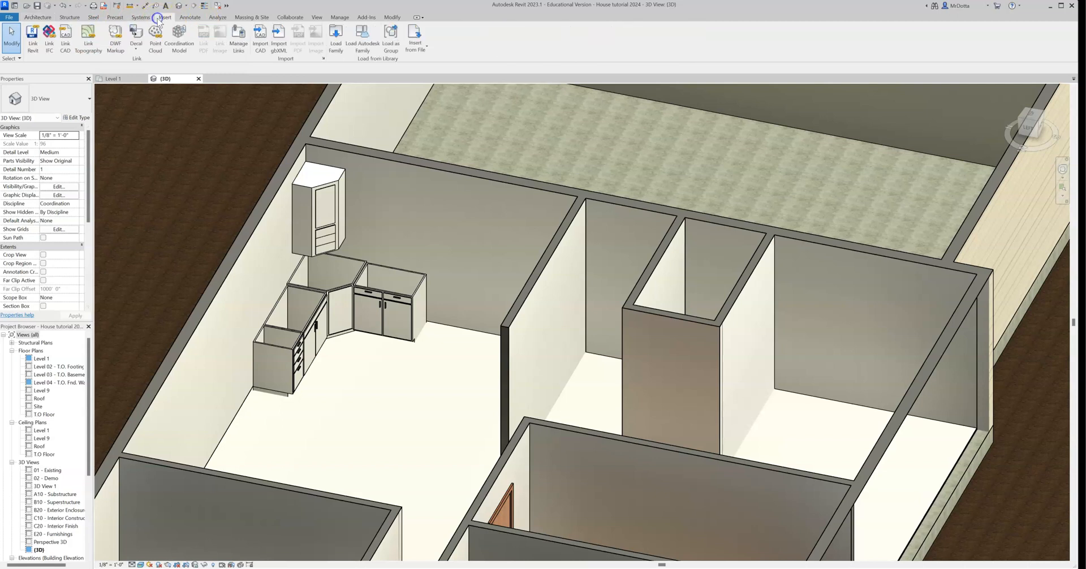
{"action": "left_click", "coordinate": [362, 40]}
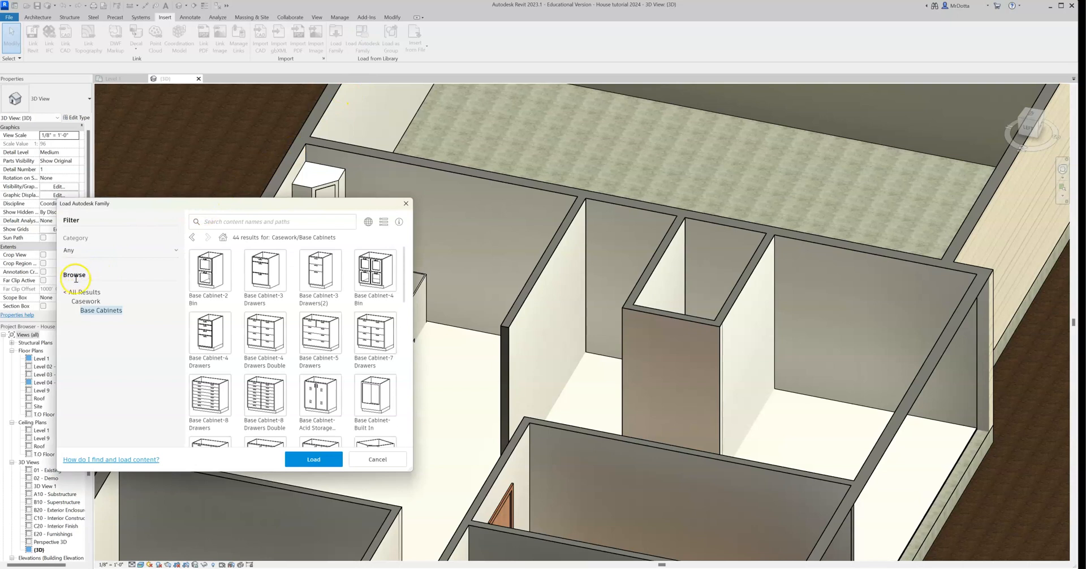
{"action": "left_click", "coordinate": [76, 293]}
{"action": "scroll", "coordinate": [79, 339], "scroll_direction": "down", "scroll_amount": 5}
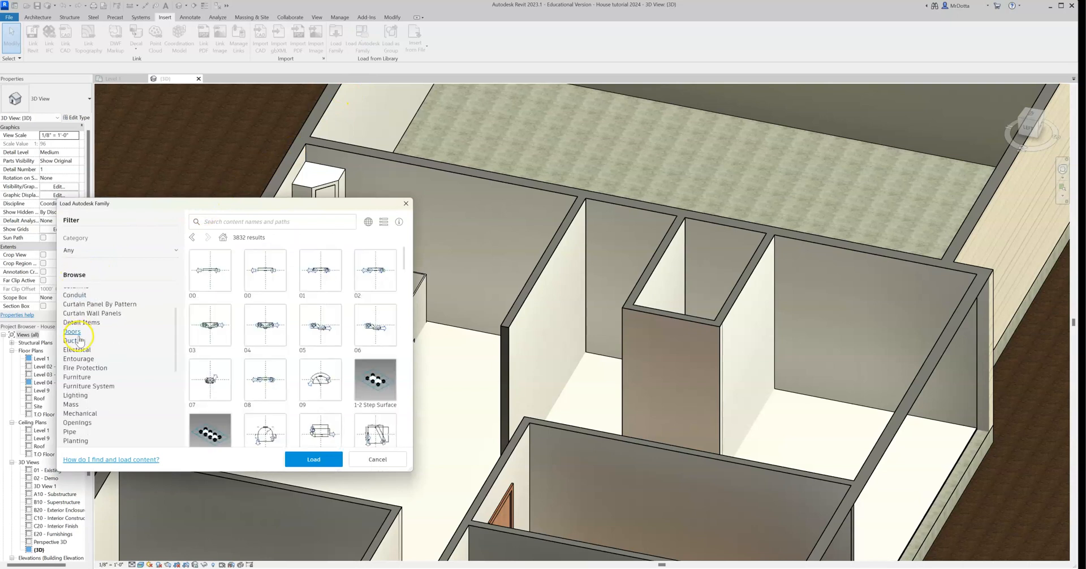
{"action": "scroll", "coordinate": [79, 341], "scroll_direction": "down", "scroll_amount": 3}
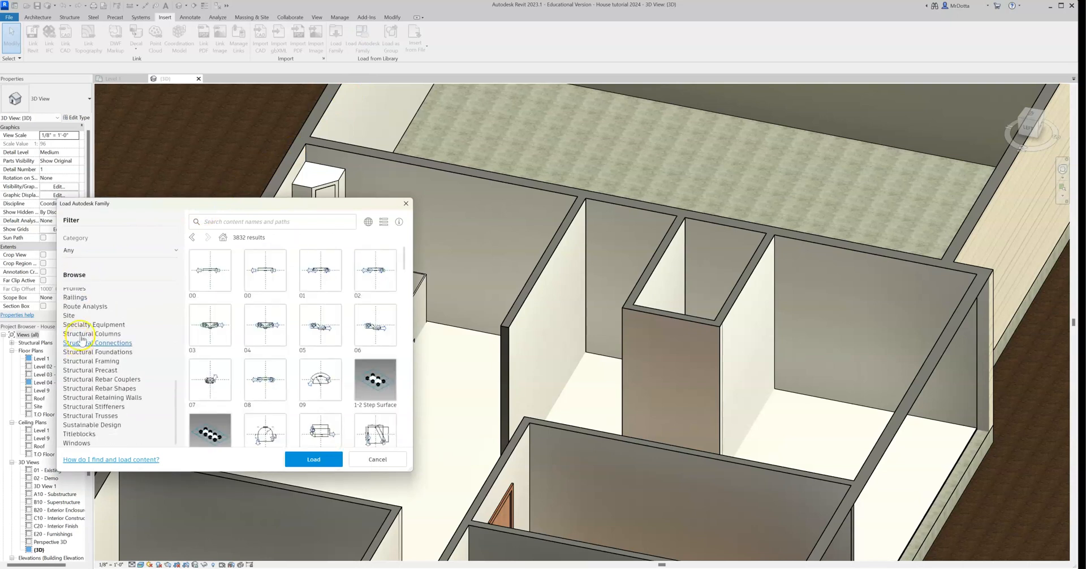
{"action": "left_click", "coordinate": [82, 324]}
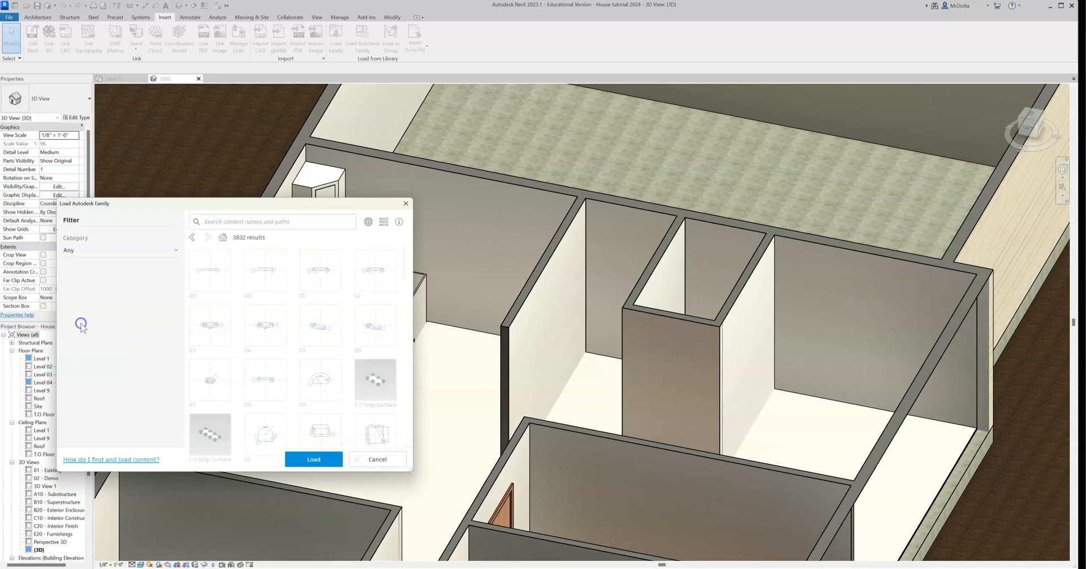
Step: Search Specialty Equipment for "ref" and load the Refrigerator-French_Door family
{"action": "left_click", "coordinate": [247, 220]}
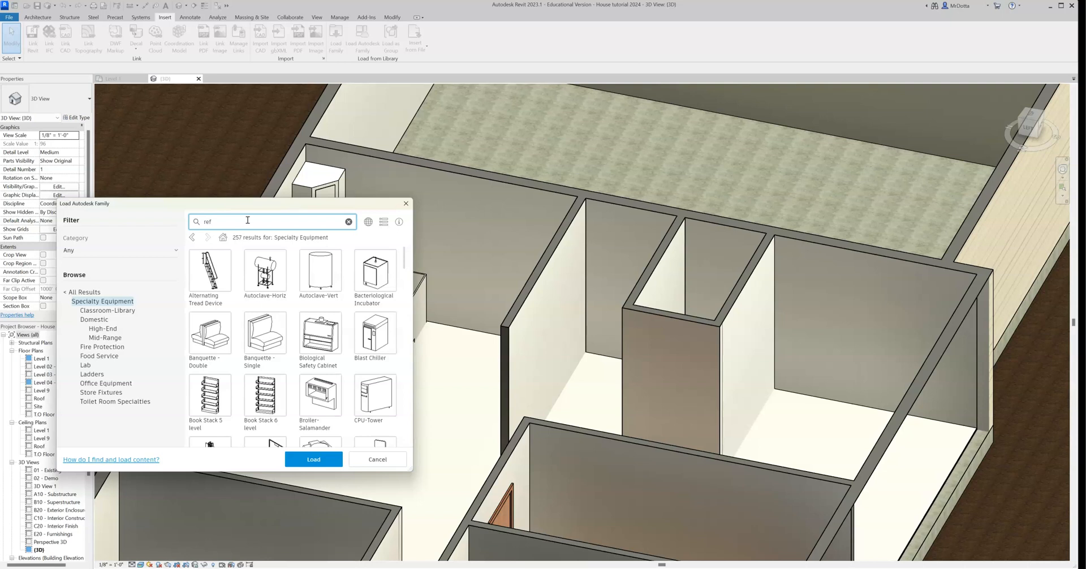
{"action": "key", "text": "Return"}
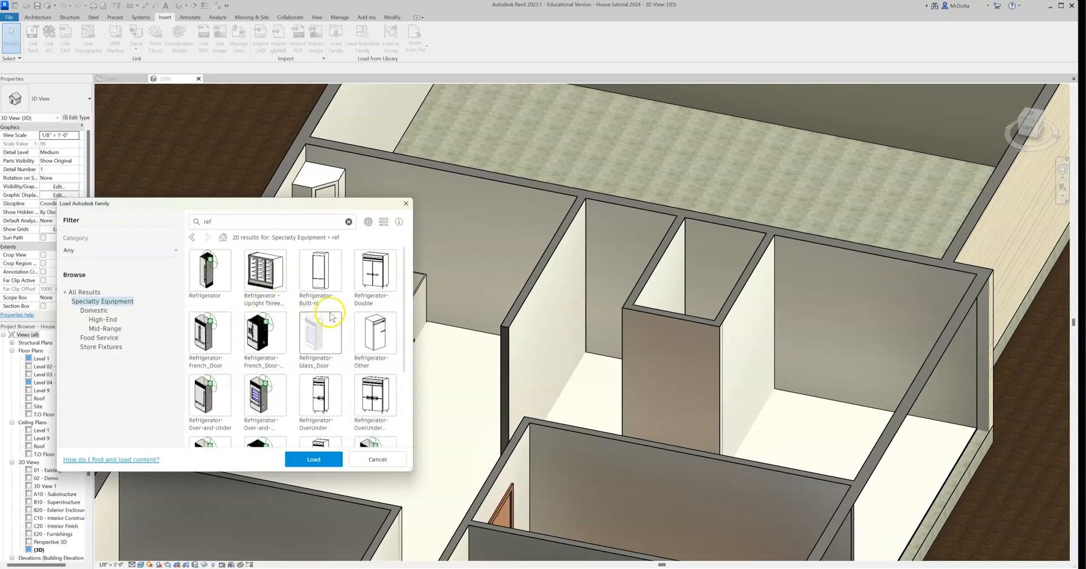
{"action": "left_click", "coordinate": [226, 335]}
{"action": "left_click", "coordinate": [302, 459]}
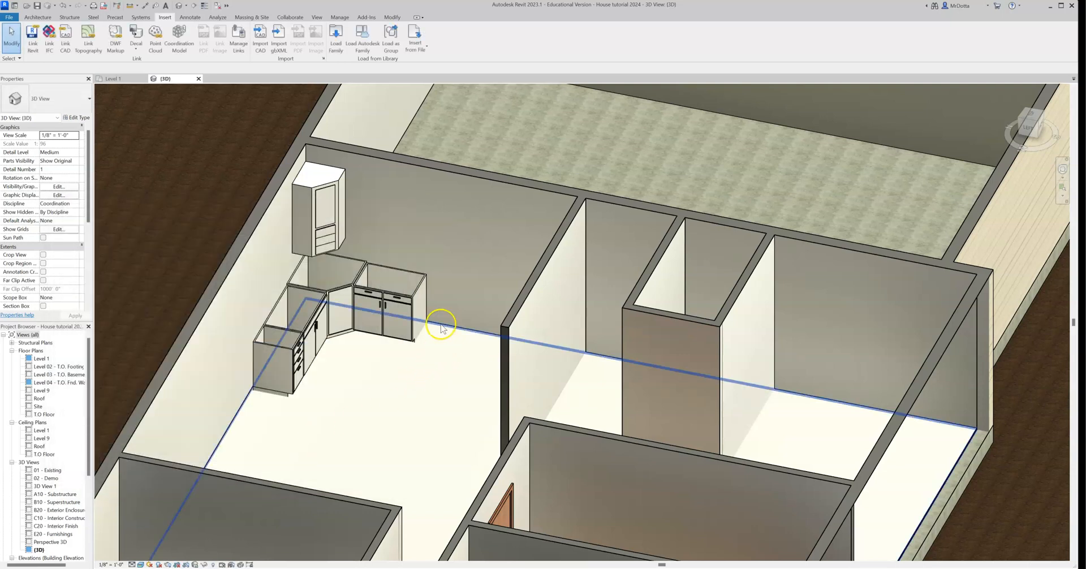
Step: In the Level 1 floor plan, place the 36" French-door refrigerator against the upper wall, directly left of the four-drawer base cabinet
{"action": "left_click", "coordinate": [37, 17]}
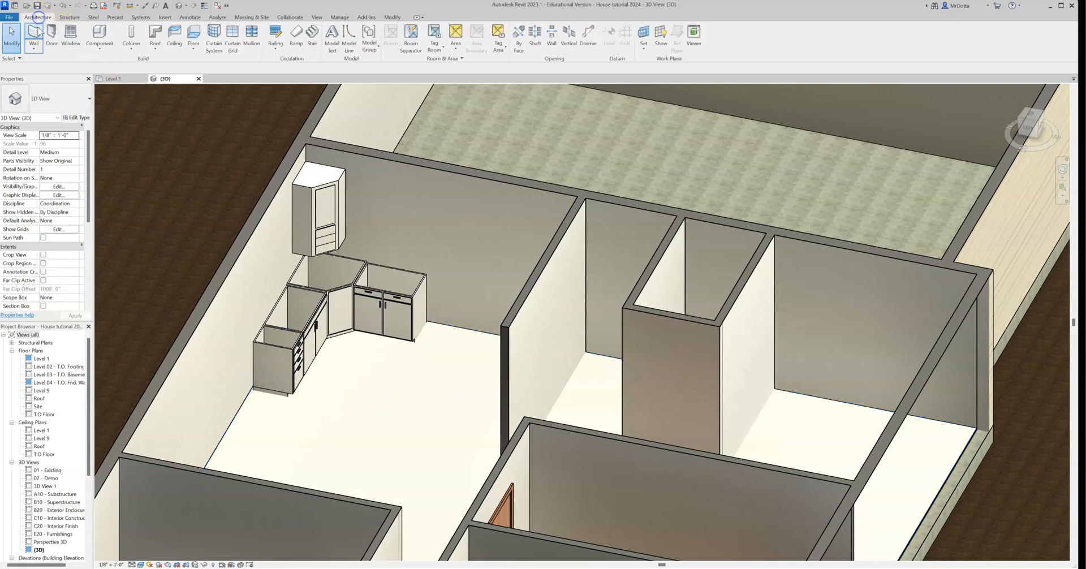
{"action": "left_click", "coordinate": [99, 33]}
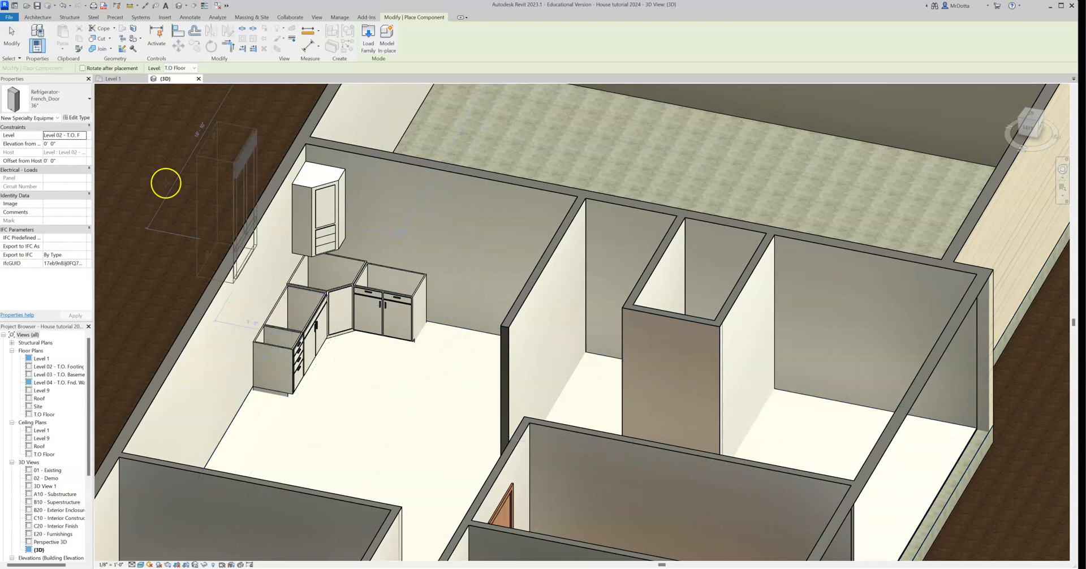
{"action": "left_click", "coordinate": [111, 78]}
{"action": "middle_click_drag", "start_coordinate": [246, 377], "coordinate": [410, 410]}
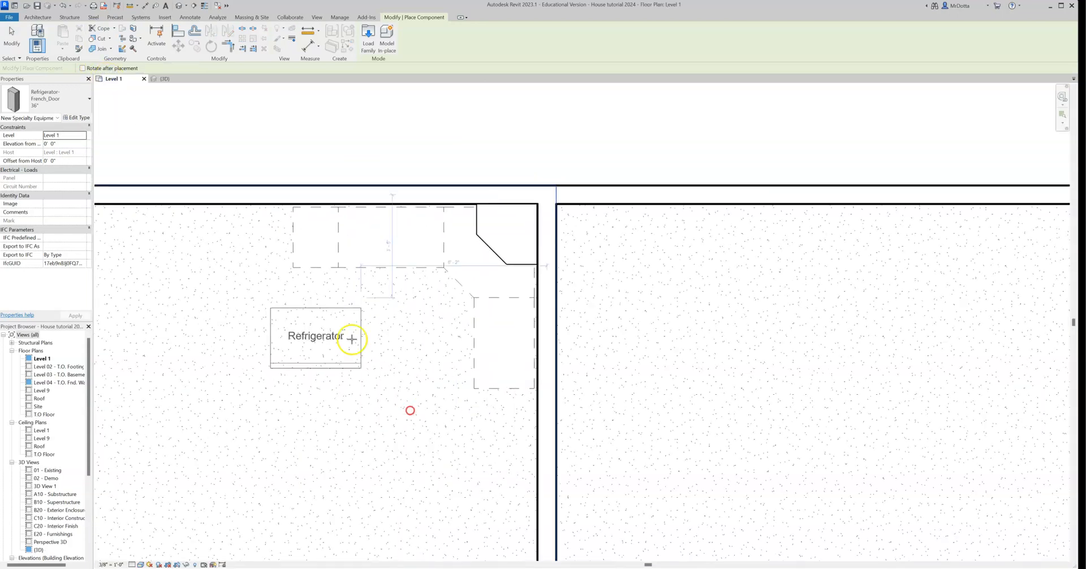
{"action": "left_click", "coordinate": [244, 199]}
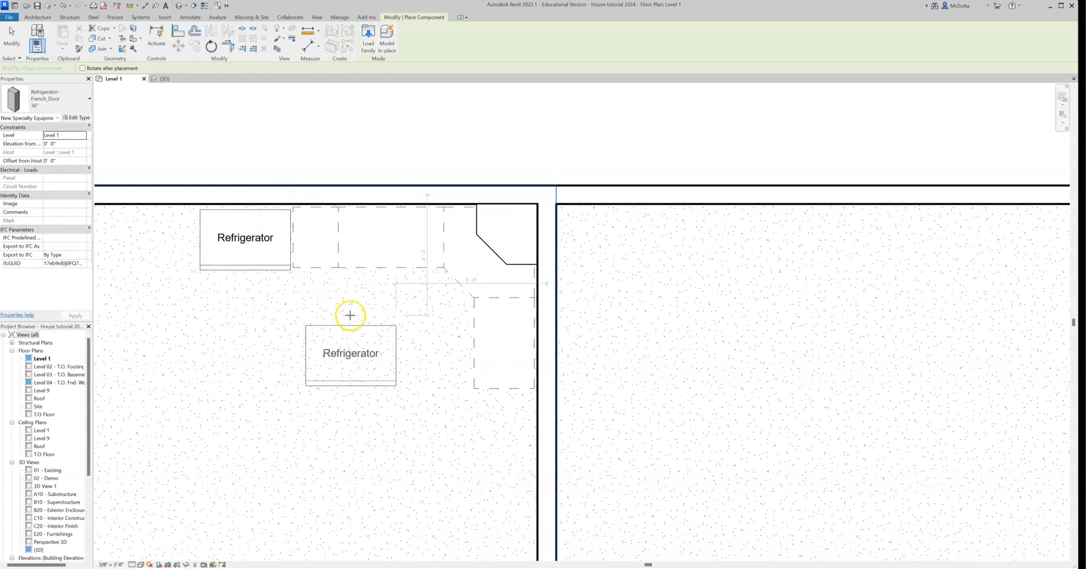
{"action": "key", "text": "Escape"}
{"action": "key", "text": "Escape"}
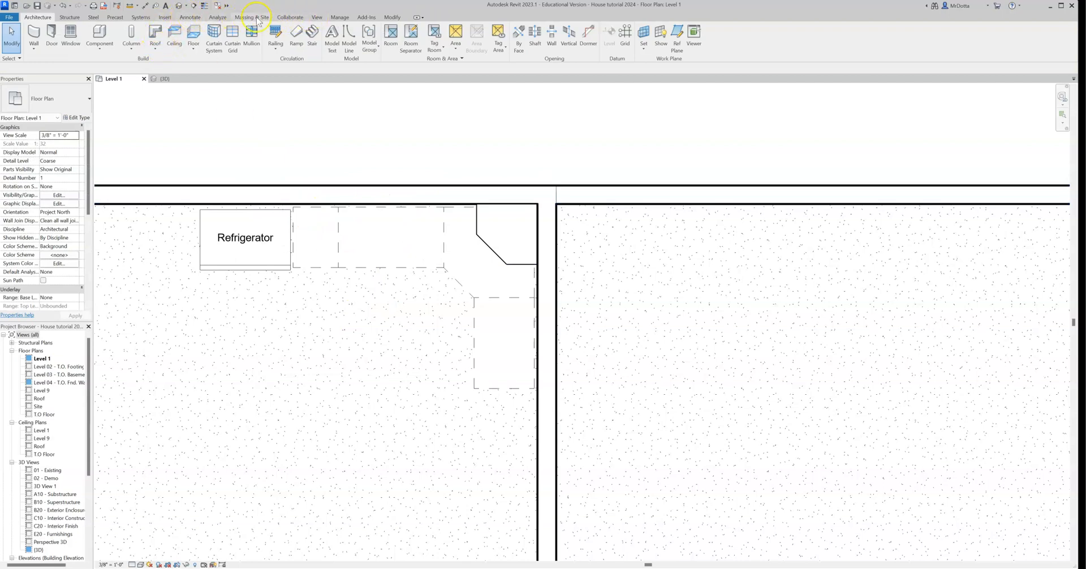
Step: Open the Autodesk family library and search the Specialty Equipment category for "range"
{"action": "left_click", "coordinate": [165, 17]}
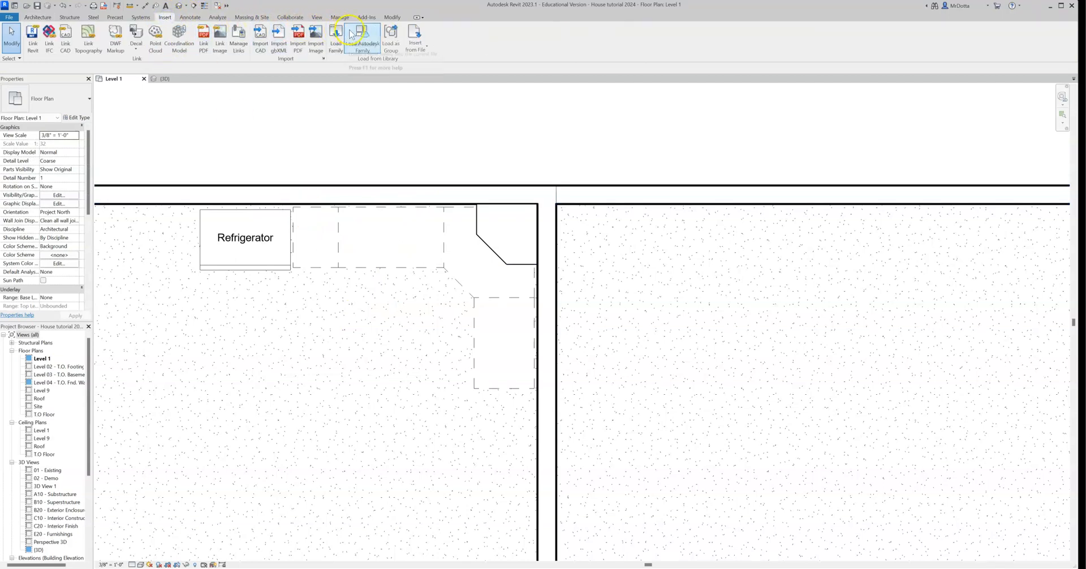
{"action": "left_click", "coordinate": [368, 38]}
{"action": "scroll", "coordinate": [247, 298], "scroll_direction": "down", "scroll_amount": 2}
{"action": "scroll", "coordinate": [247, 295], "scroll_direction": "down", "scroll_amount": 2}
{"action": "scroll", "coordinate": [249, 264], "scroll_direction": "up", "scroll_amount": 2}
{"action": "left_click", "coordinate": [238, 219]}
{"action": "key", "text": "BackSpace"}
{"action": "key", "text": "BackSpace"}
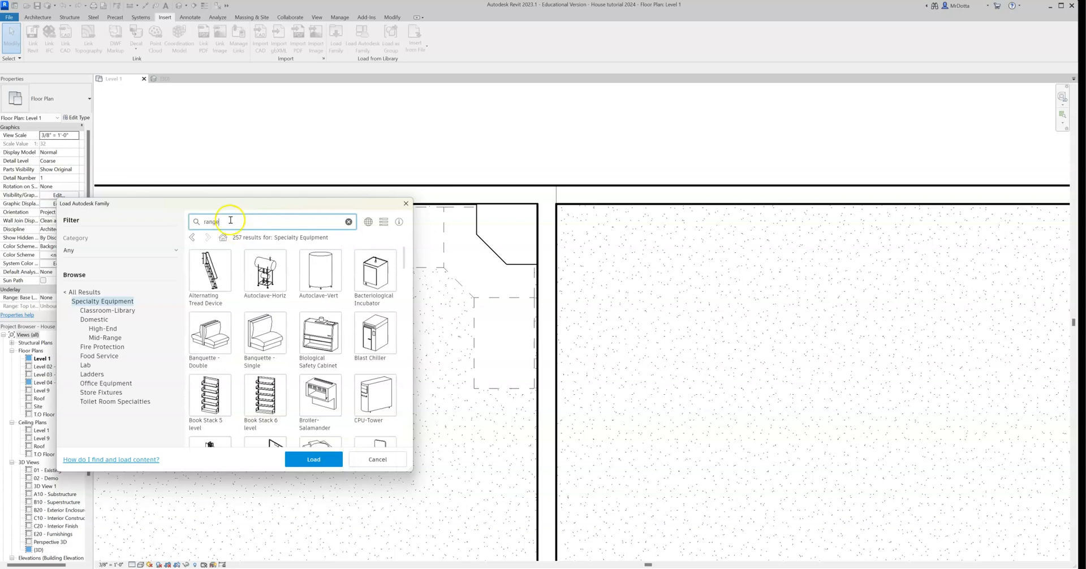
{"action": "type", "text": "range"}
{"action": "left_click", "coordinate": [348, 247]}
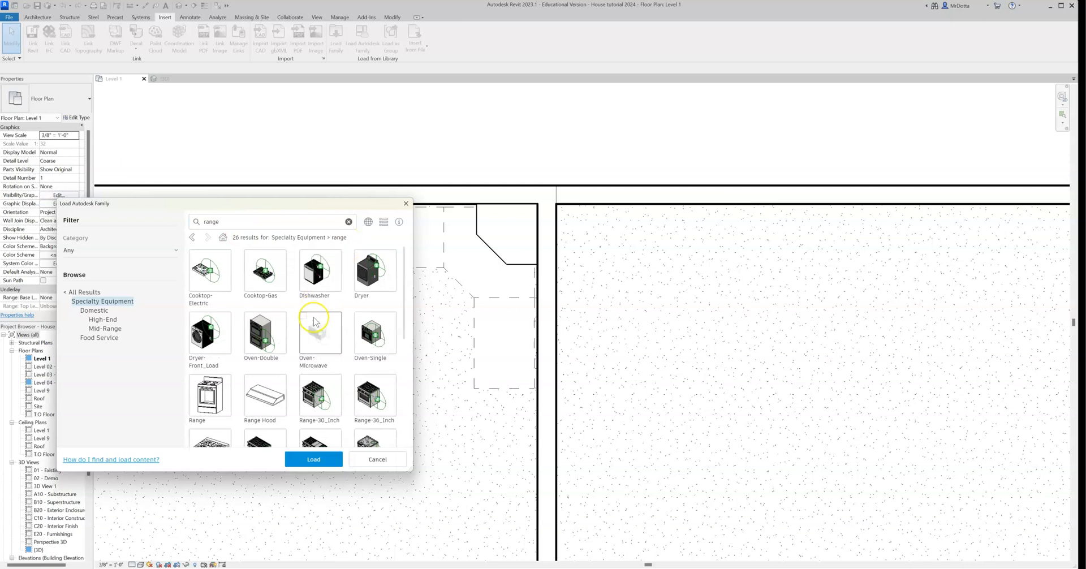
Step: Load the Range-30_Inch family from the search results into the project
{"action": "scroll", "coordinate": [315, 322], "scroll_direction": "down", "scroll_amount": 1}
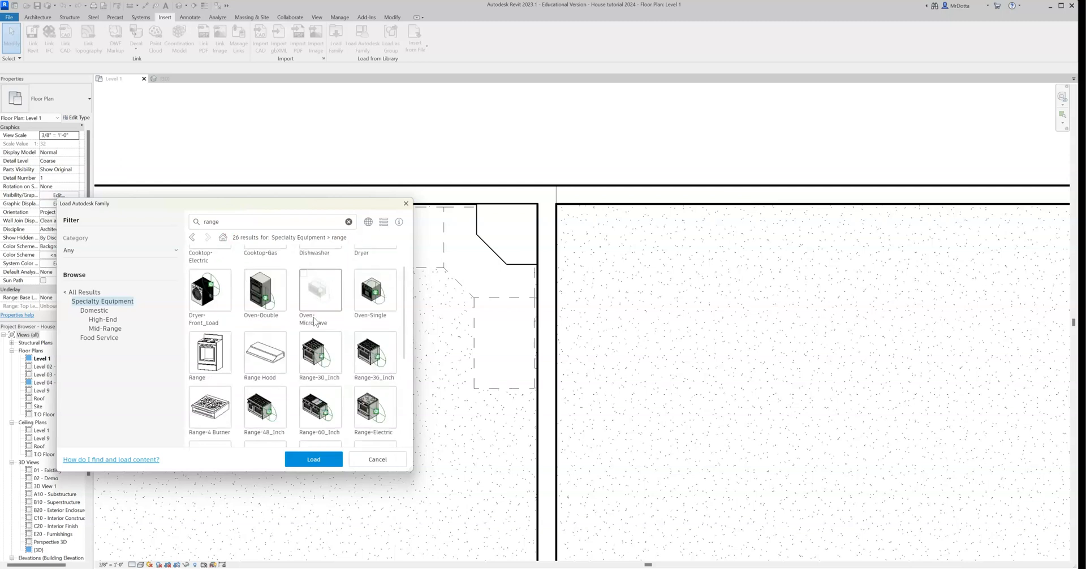
{"action": "scroll", "coordinate": [315, 322], "scroll_direction": "down", "scroll_amount": 1}
{"action": "left_click", "coordinate": [314, 331]}
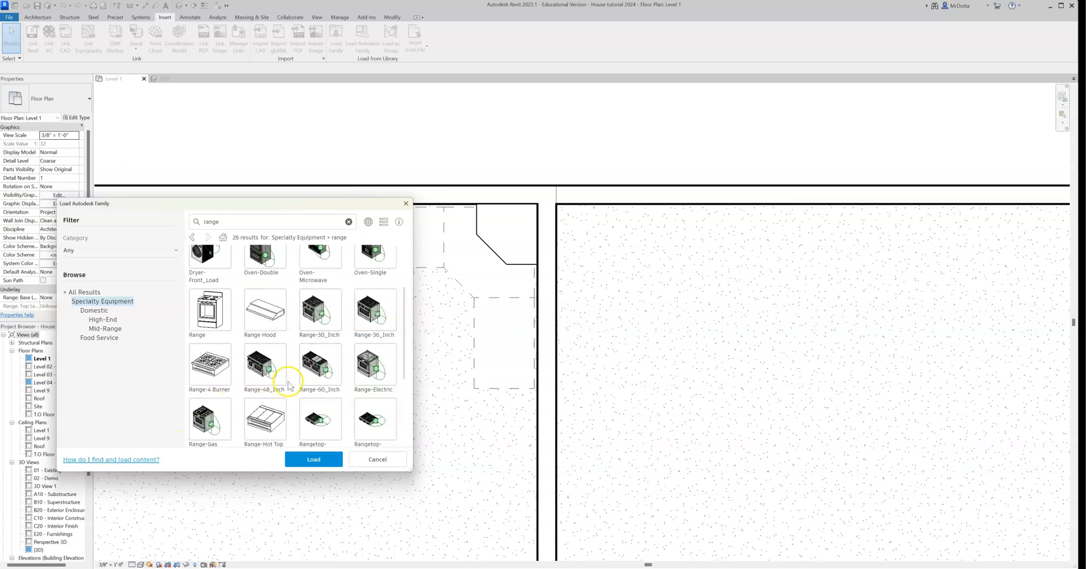
{"action": "scroll", "coordinate": [288, 381], "scroll_direction": "down", "scroll_amount": 1}
{"action": "scroll", "coordinate": [291, 381], "scroll_direction": "up", "scroll_amount": 1}
{"action": "left_click", "coordinate": [321, 320]}
{"action": "left_click", "coordinate": [310, 461]}
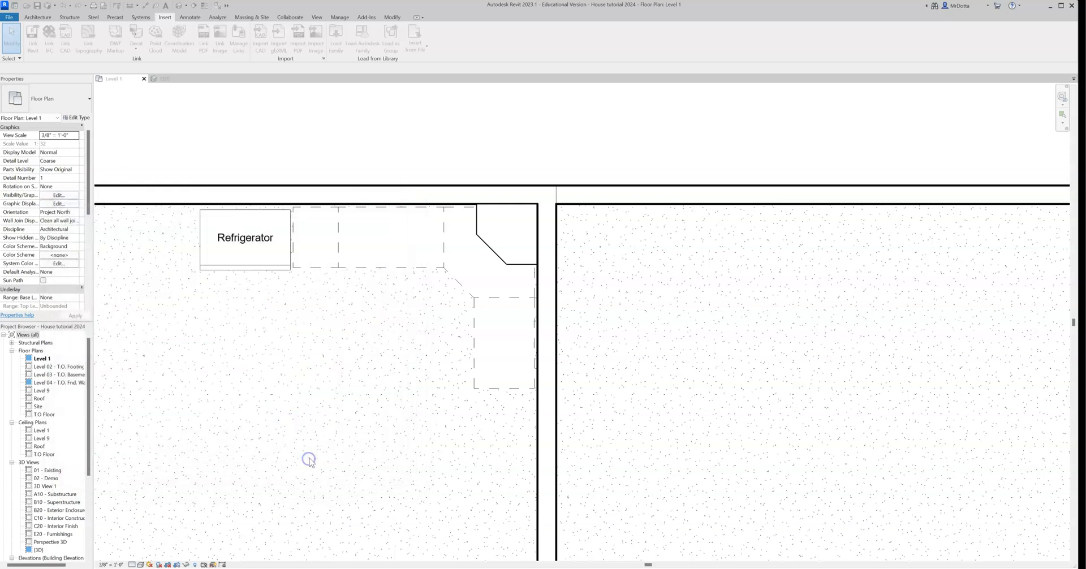
Step: Place the Range-30_Inch Burners component in the Level 1 plan, directly below the lowest base cabinet along the kitchen's right wall
{"action": "scroll", "coordinate": [364, 408], "scroll_direction": "down", "scroll_amount": 1}
{"action": "middle_click_drag", "start_coordinate": [366, 411], "coordinate": [327, 340]}
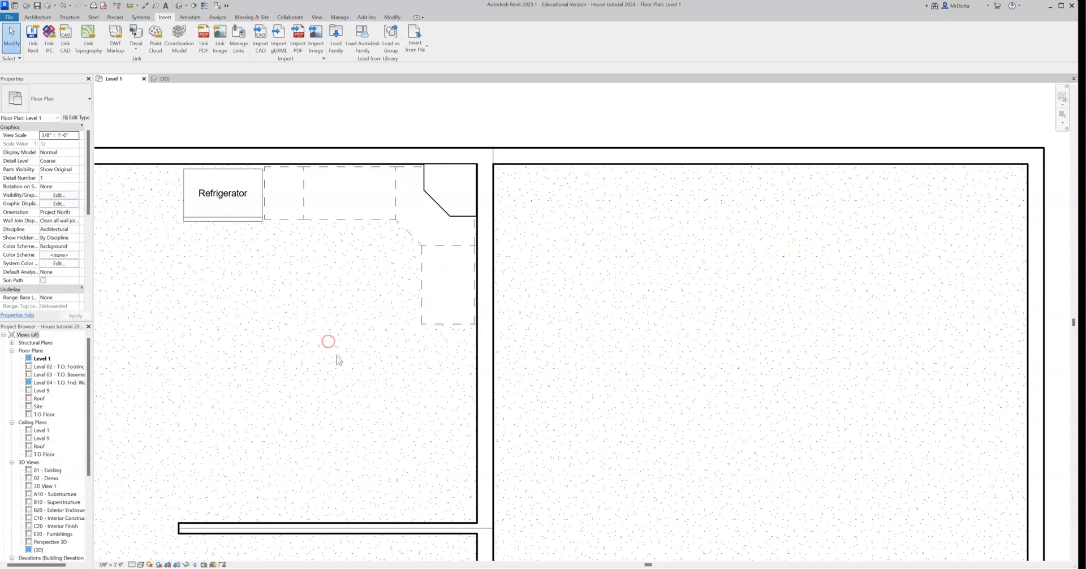
{"action": "left_click", "coordinate": [38, 16]}
{"action": "left_click", "coordinate": [92, 31]}
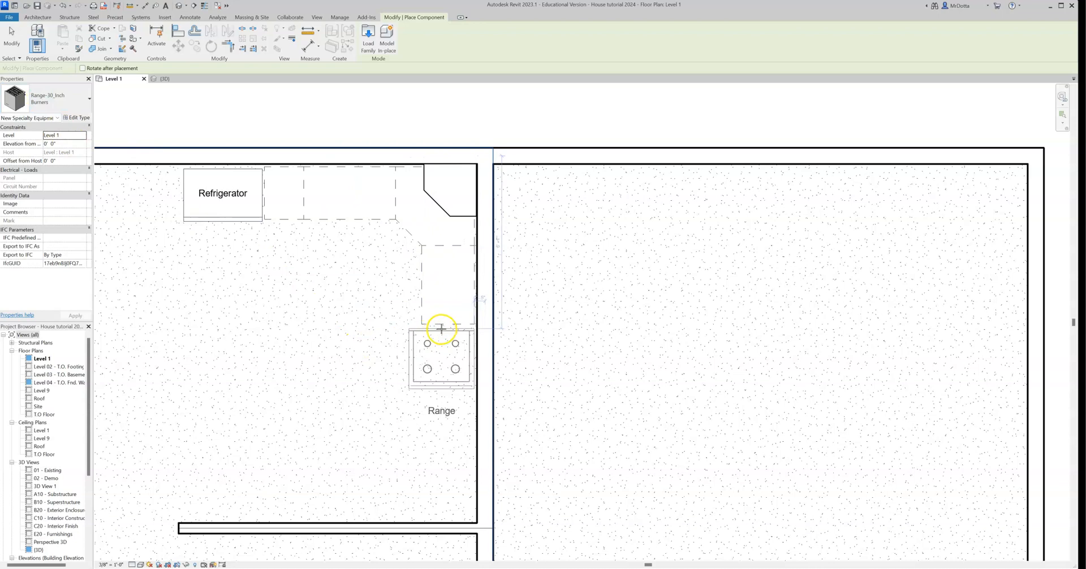
{"action": "left_click", "coordinate": [442, 327]}
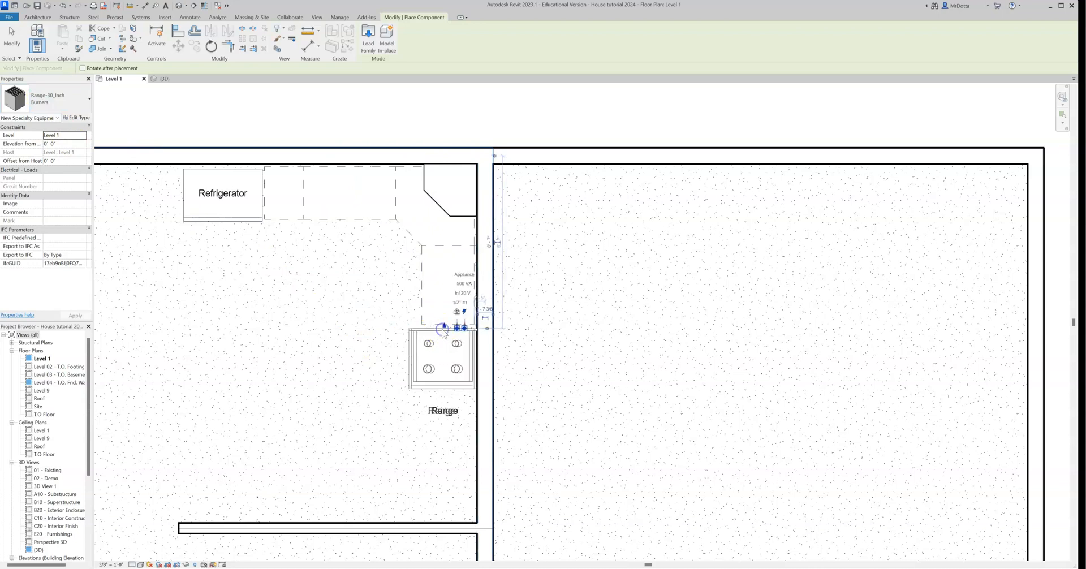
{"action": "key", "text": "Escape"}
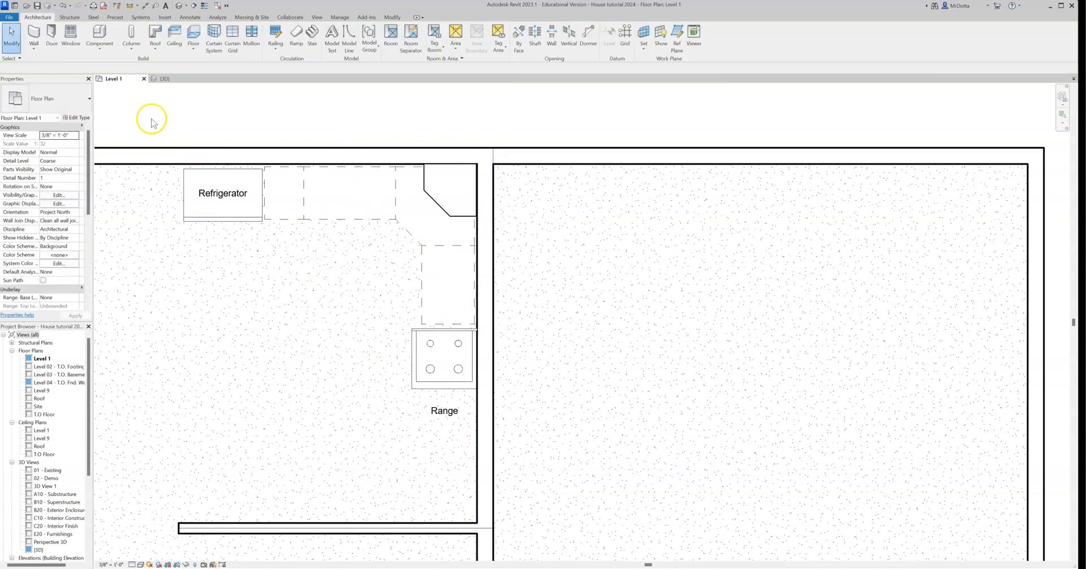
Step: Switch to the 3D view and examine the kitchen's cabinets, refrigerator and range from several angles
{"action": "left_click", "coordinate": [164, 78]}
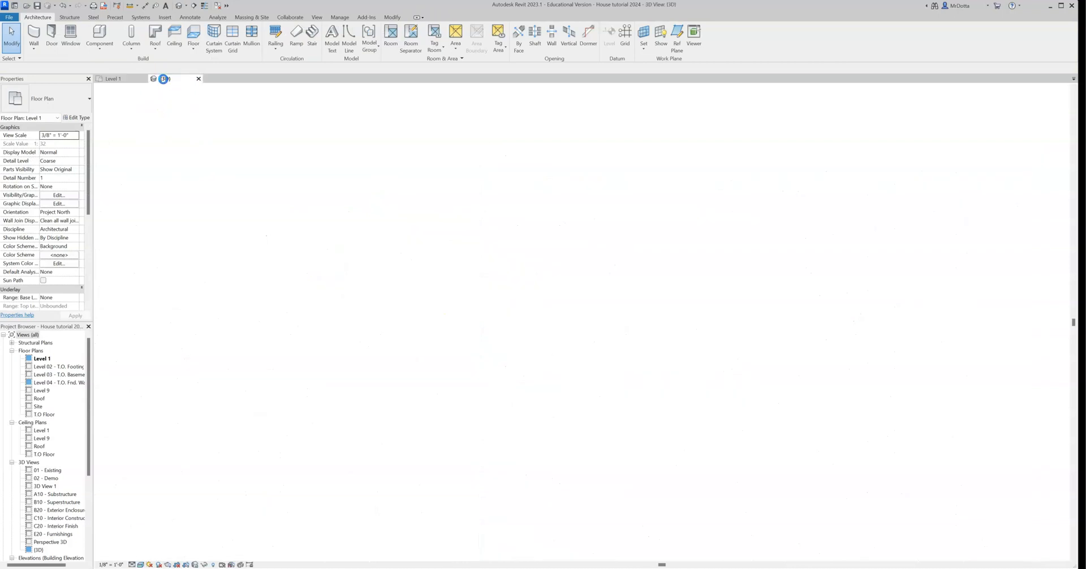
{"action": "scroll", "coordinate": [448, 330], "scroll_direction": "up", "scroll_amount": 3}
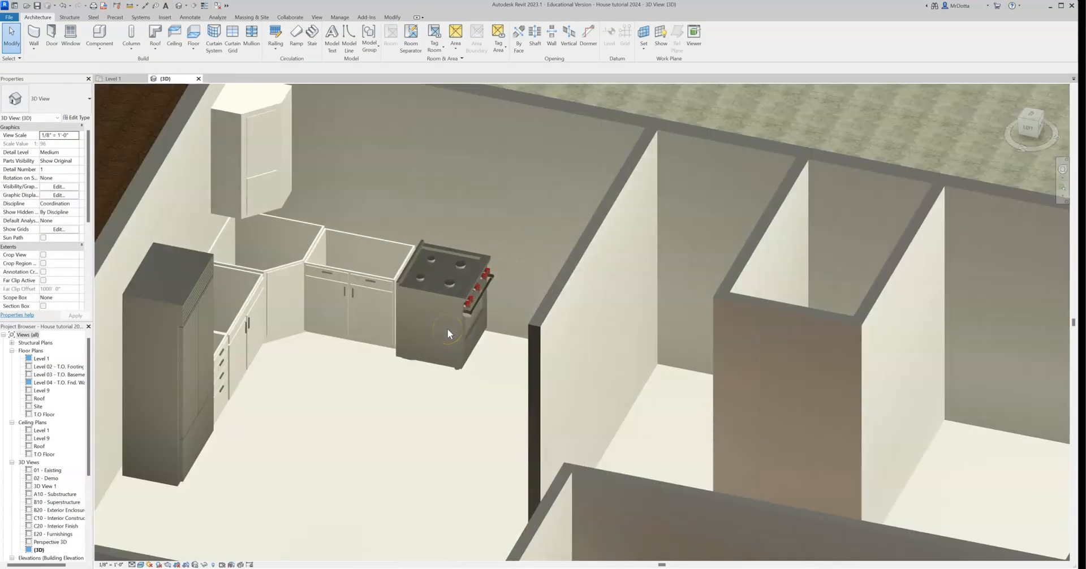
{"action": "scroll", "coordinate": [447, 328], "scroll_direction": "down", "scroll_amount": 2}
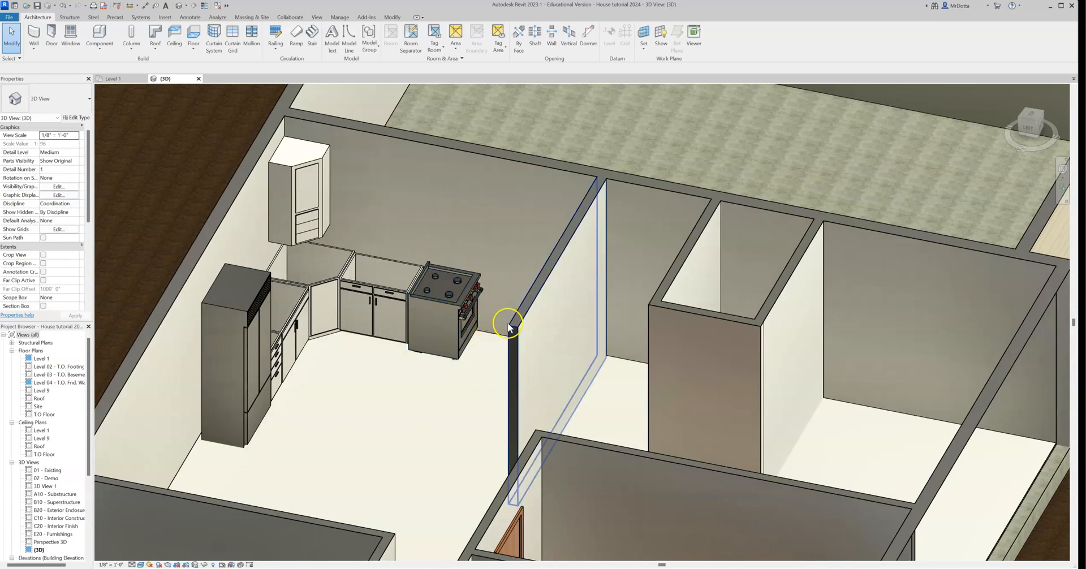
{"action": "middle_click_drag", "start_coordinate": [417, 358], "coordinate": [468, 355], "text": "shift"}
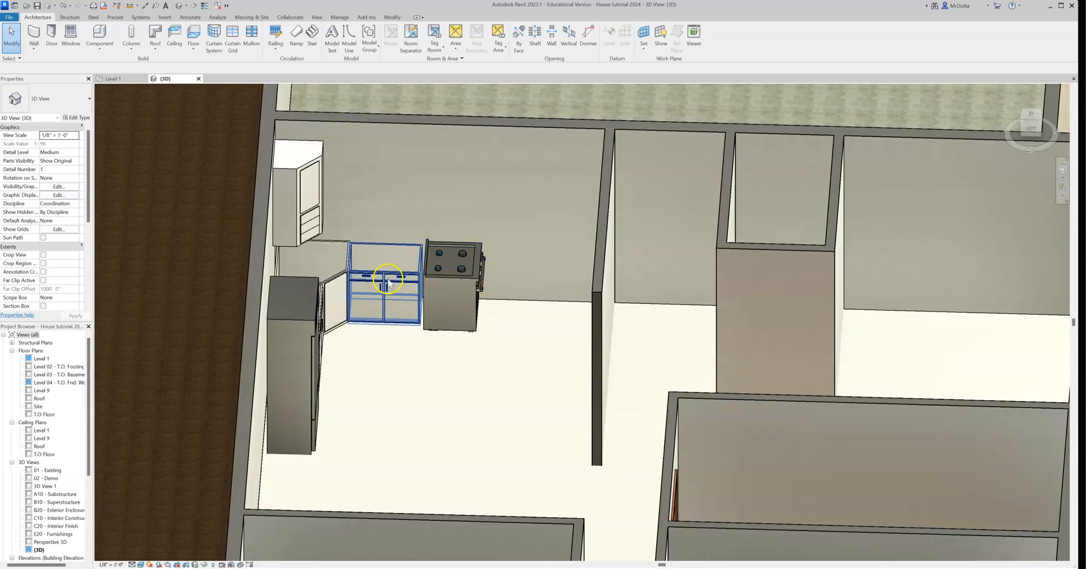
{"action": "middle_click_drag", "start_coordinate": [493, 342], "coordinate": [443, 248], "text": "shift"}
{"action": "left_click", "coordinate": [443, 289]}
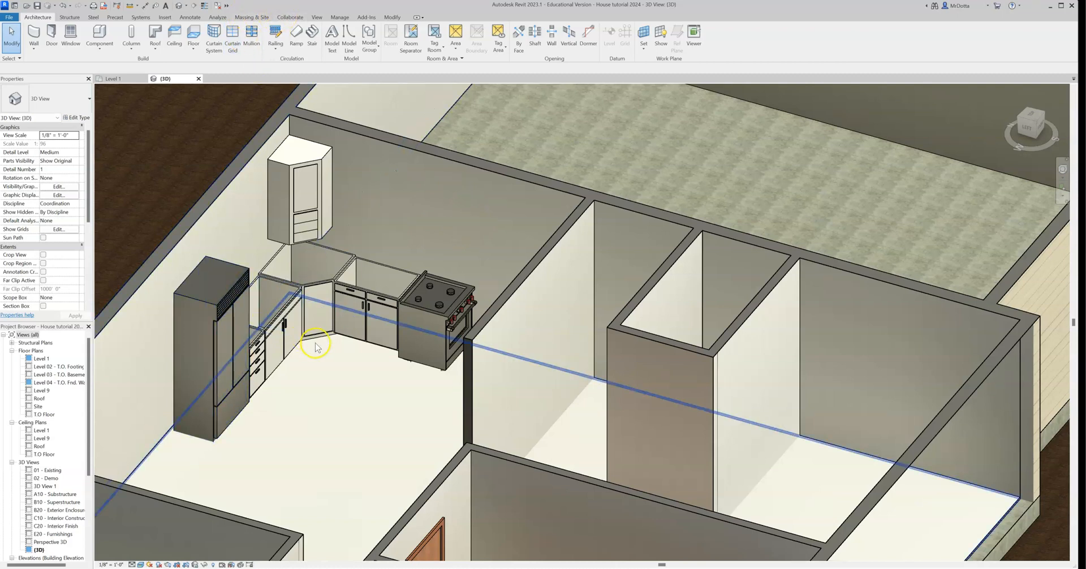
{"action": "left_click", "coordinate": [341, 370]}
{"action": "middle_click_drag", "start_coordinate": [343, 369], "coordinate": [388, 368], "text": "shift"}
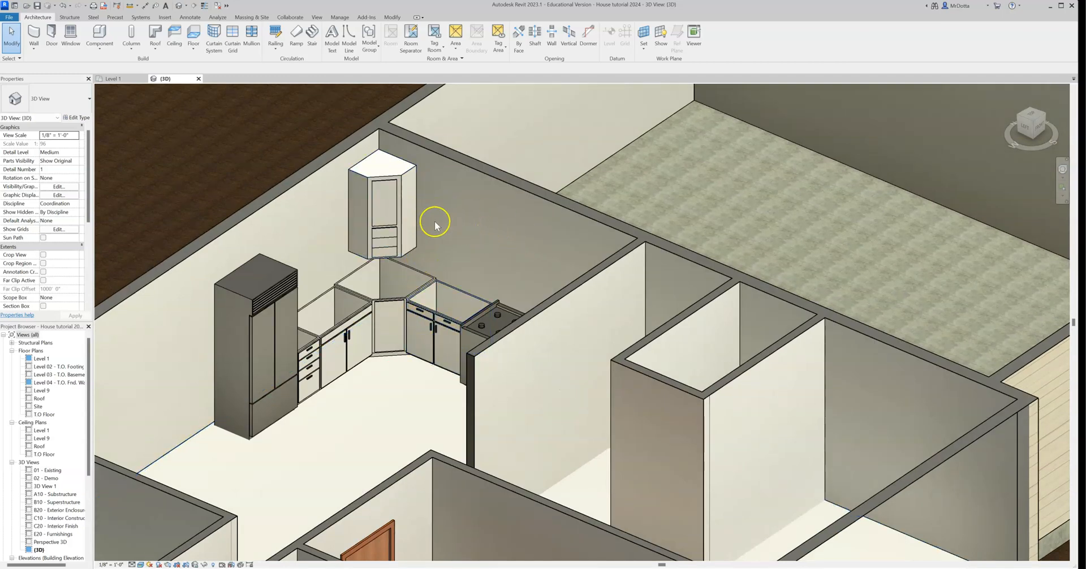
{"action": "middle_click_drag", "start_coordinate": [314, 265], "coordinate": [323, 223], "text": "shift"}
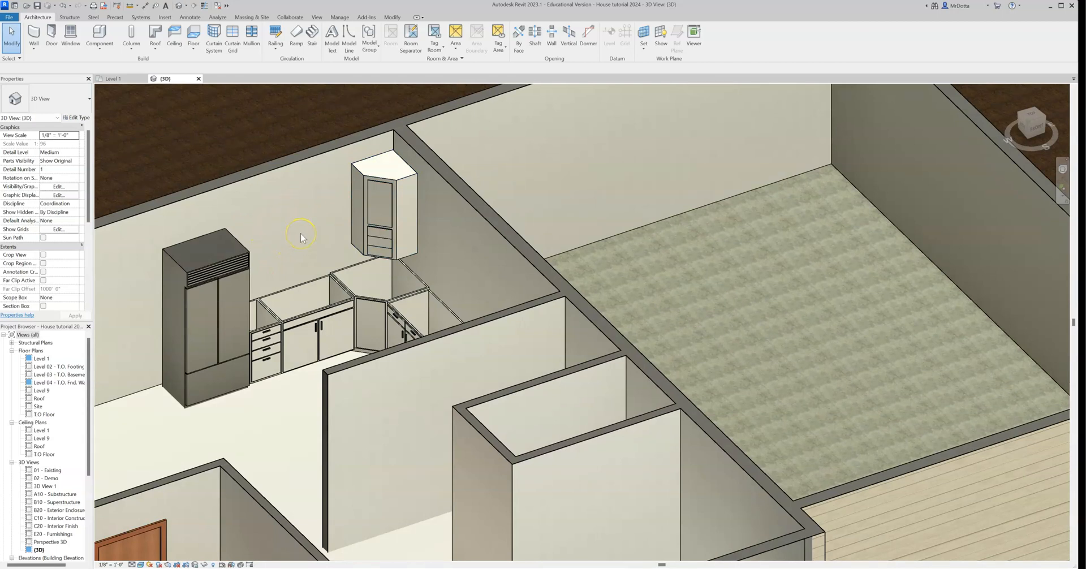
{"action": "middle_click_drag", "start_coordinate": [304, 222], "coordinate": [348, 307], "text": "shift"}
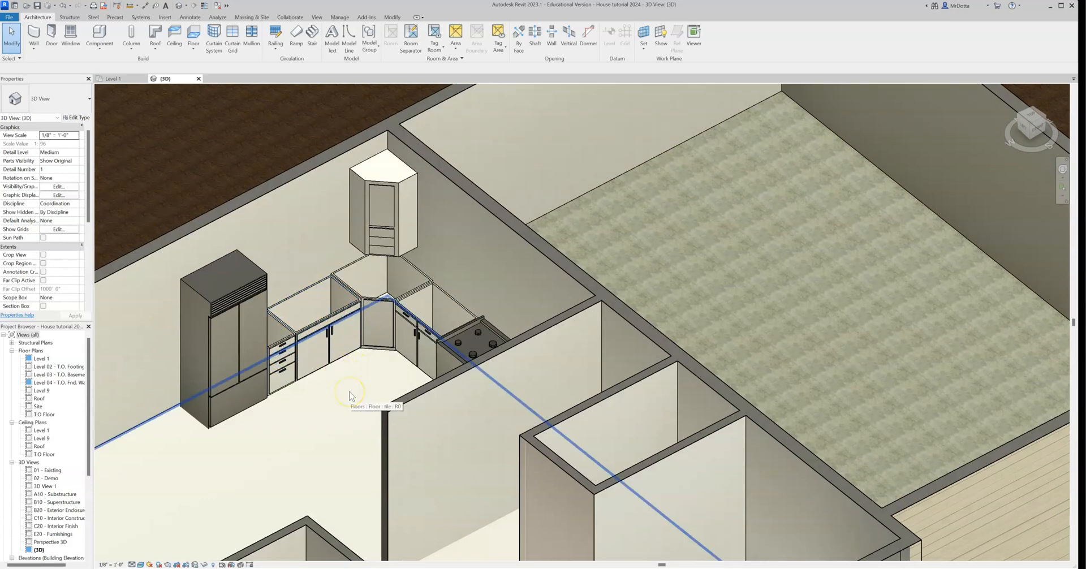
{"action": "left_click", "coordinate": [288, 441]}
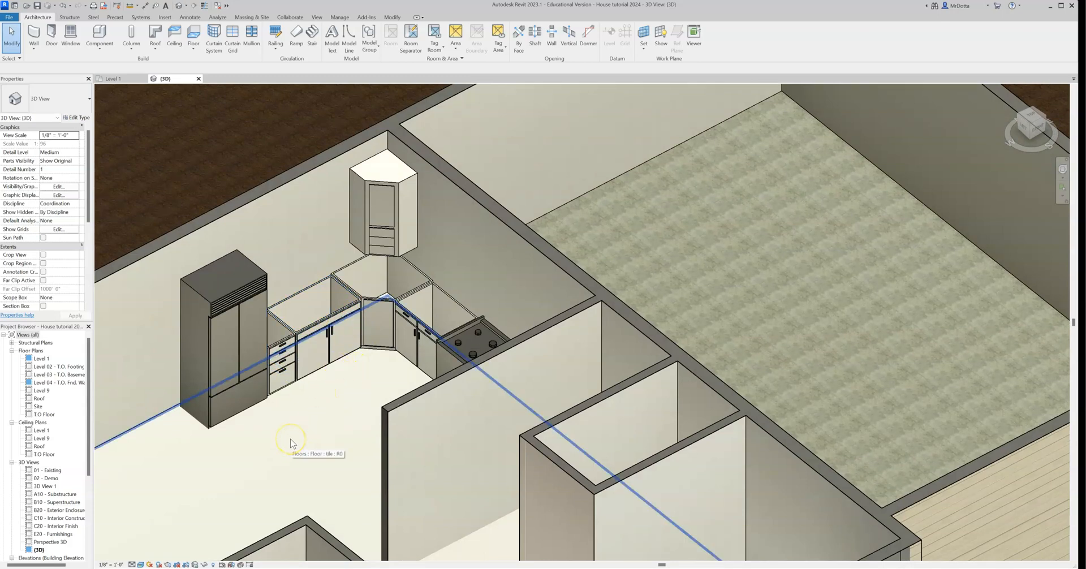
{"action": "left_click", "coordinate": [273, 180]}
{"action": "left_click", "coordinate": [270, 150]}
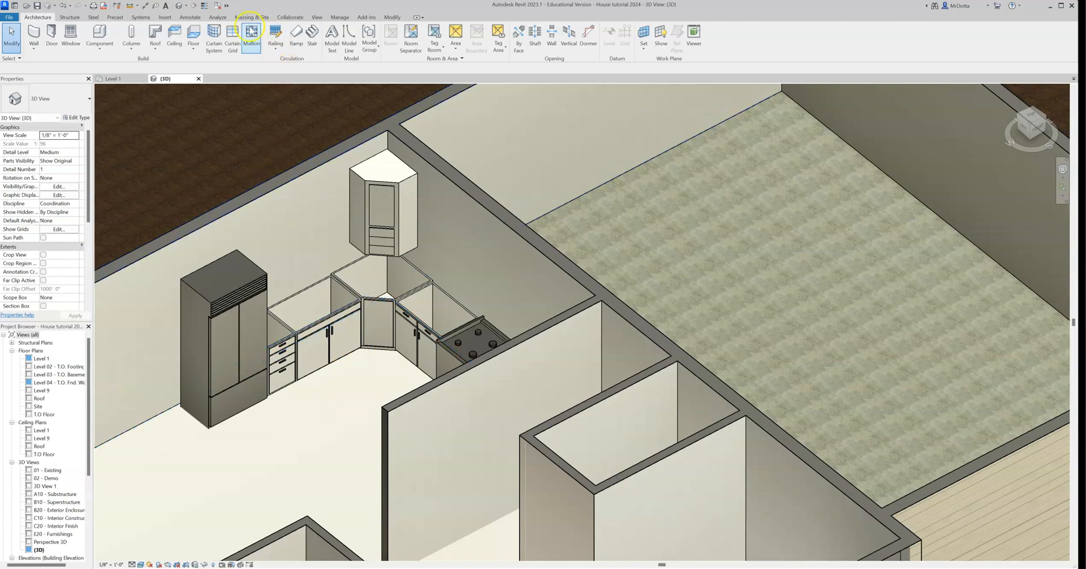
Step: Browse all Casework families in the Autodesk library for counter tops, clearing the "range" search, and close the library without loading anything
{"action": "left_click", "coordinate": [164, 17]}
{"action": "left_click", "coordinate": [362, 37]}
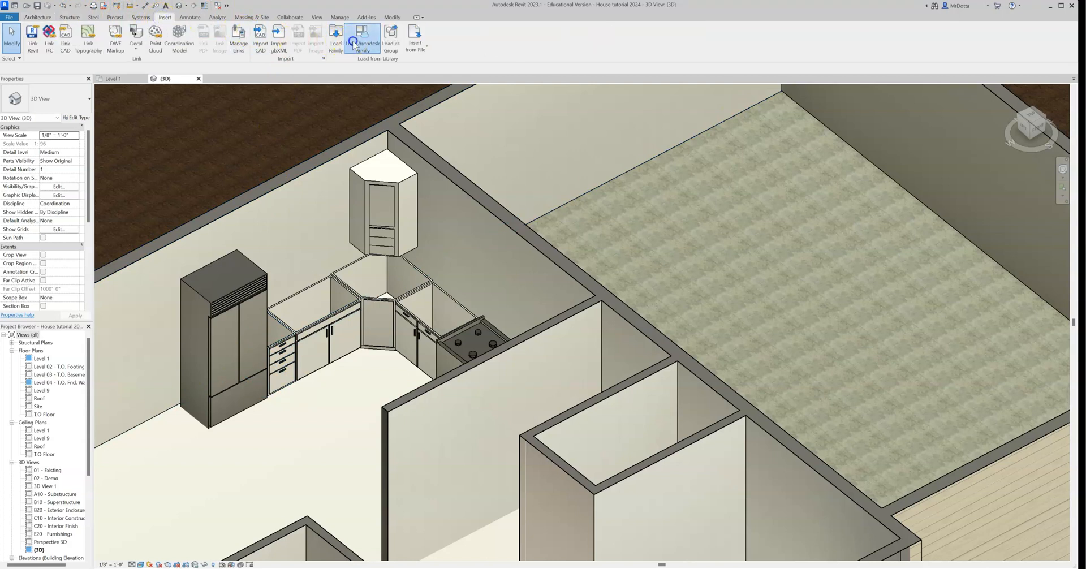
{"action": "left_click", "coordinate": [82, 292]}
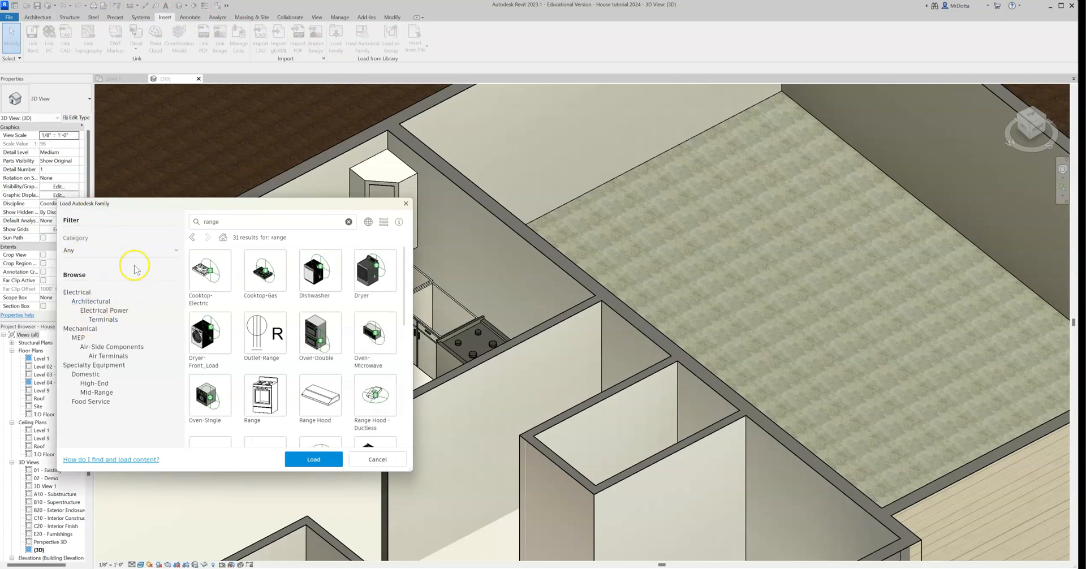
{"action": "left_click", "coordinate": [349, 222]}
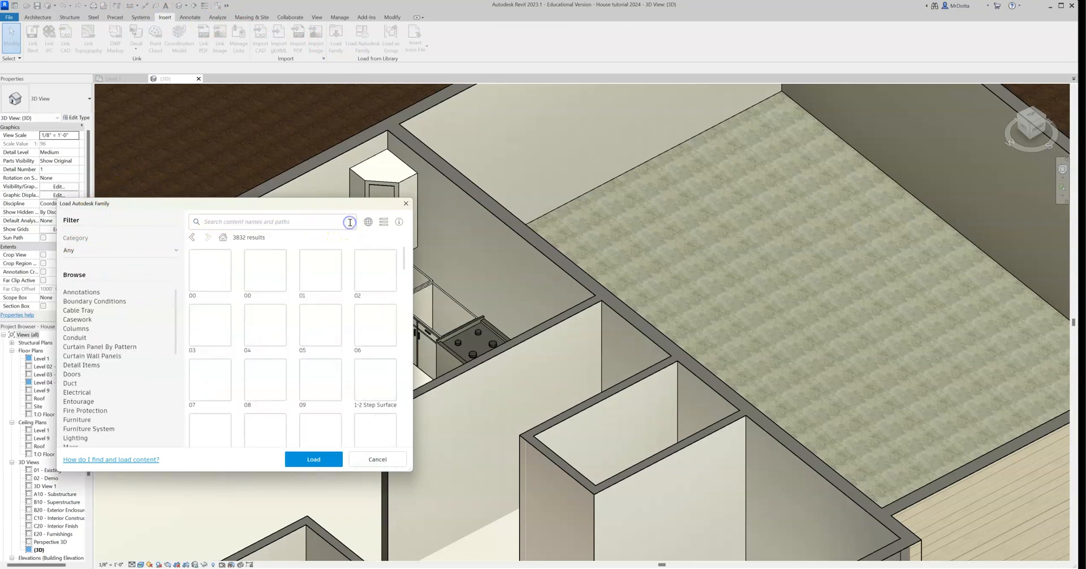
{"action": "left_click", "coordinate": [77, 320]}
{"action": "scroll", "coordinate": [276, 346], "scroll_direction": "down", "scroll_amount": 8}
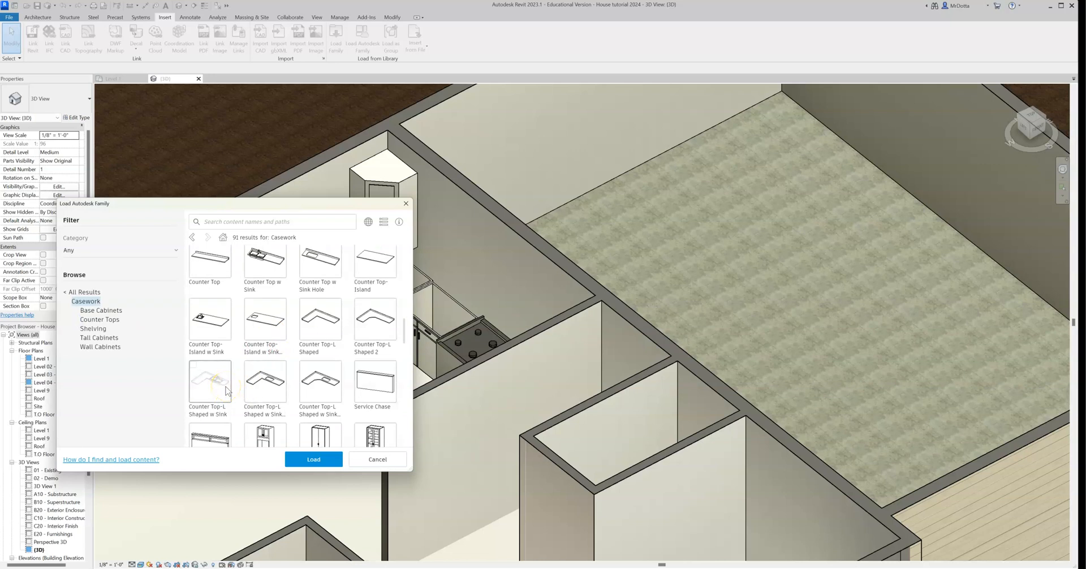
{"action": "scroll", "coordinate": [223, 345], "scroll_direction": "up", "scroll_amount": 1}
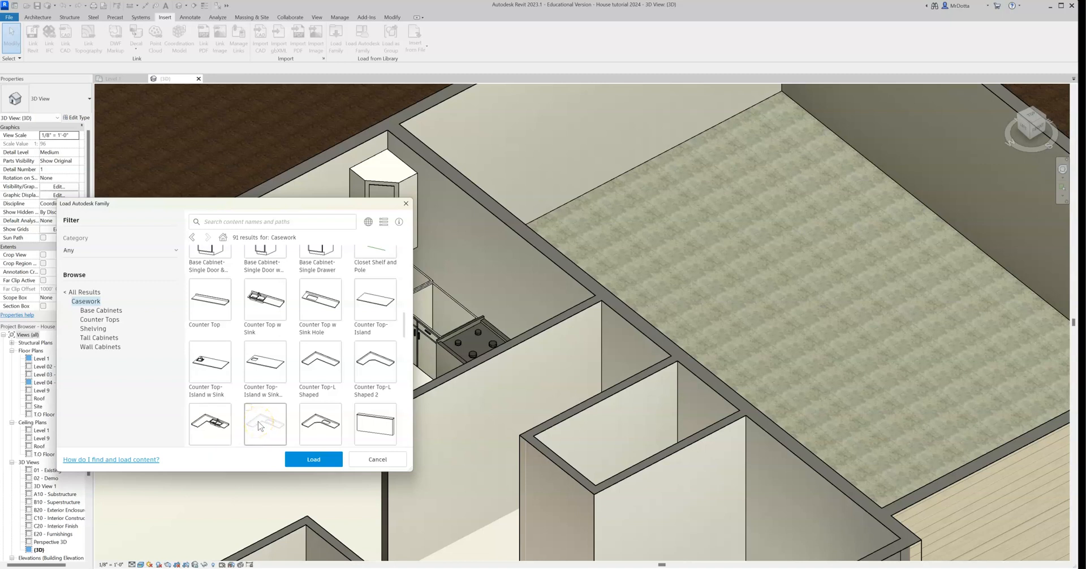
{"action": "left_click", "coordinate": [367, 459]}
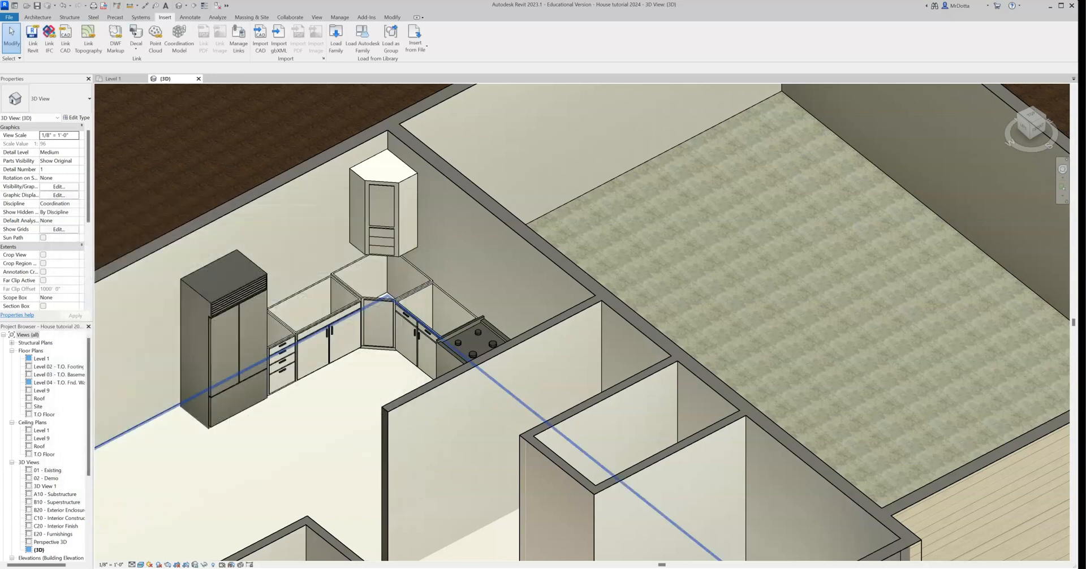